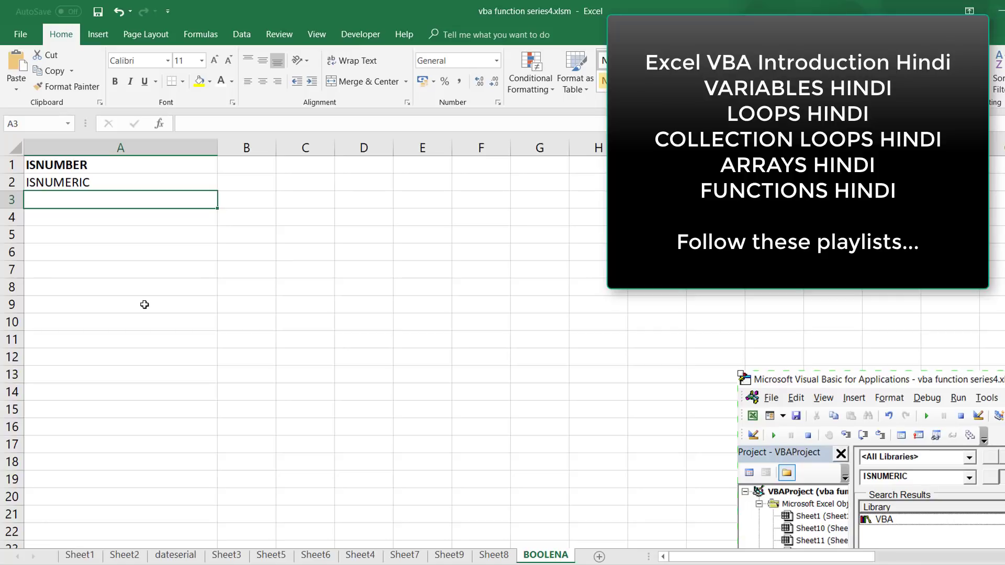
# Start and cancel an =ISNUM formula in D5, then bold the ISNUMERIC label in A2
pyautogui.click(354, 243)
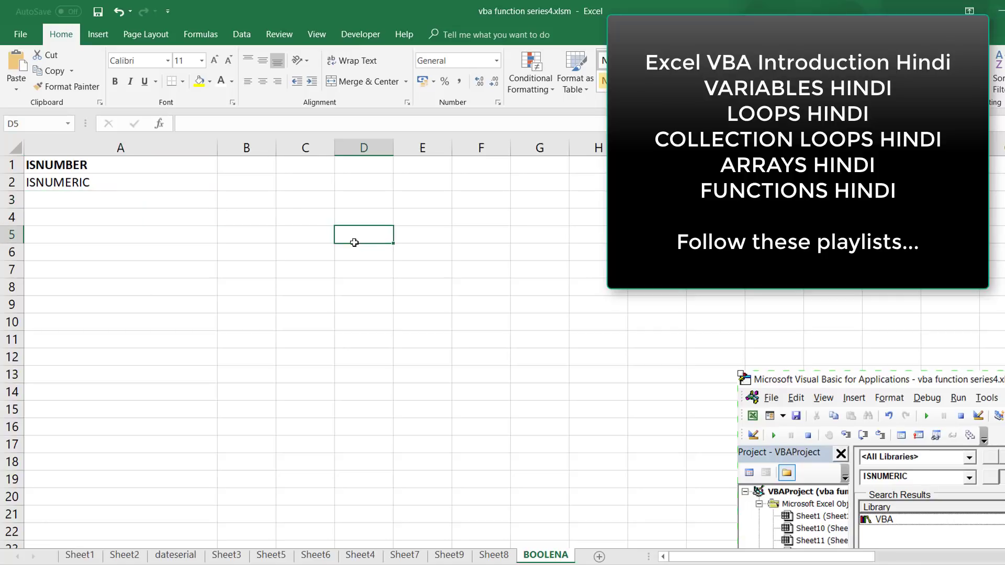
pyautogui.write('=ISNU')
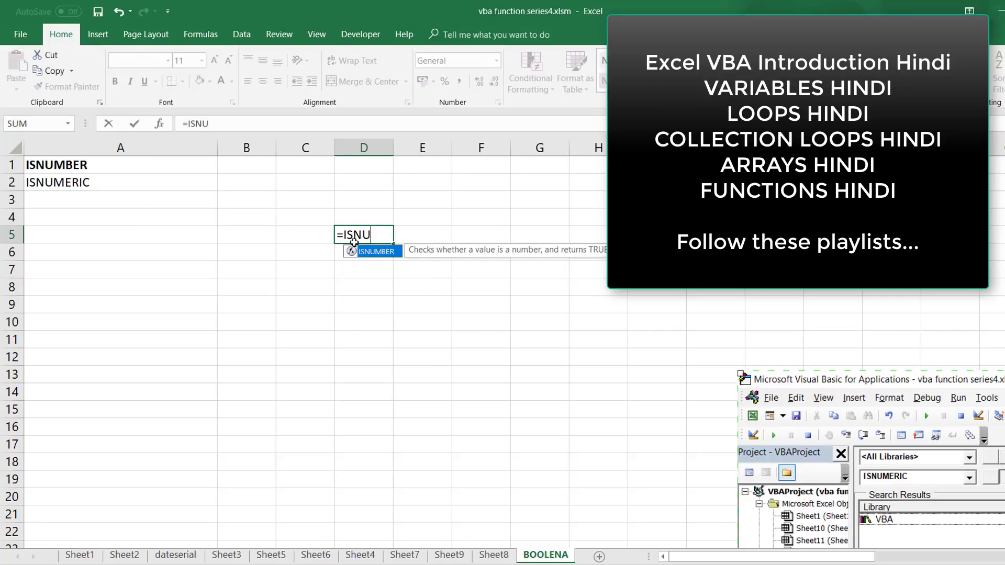
pyautogui.write('M')
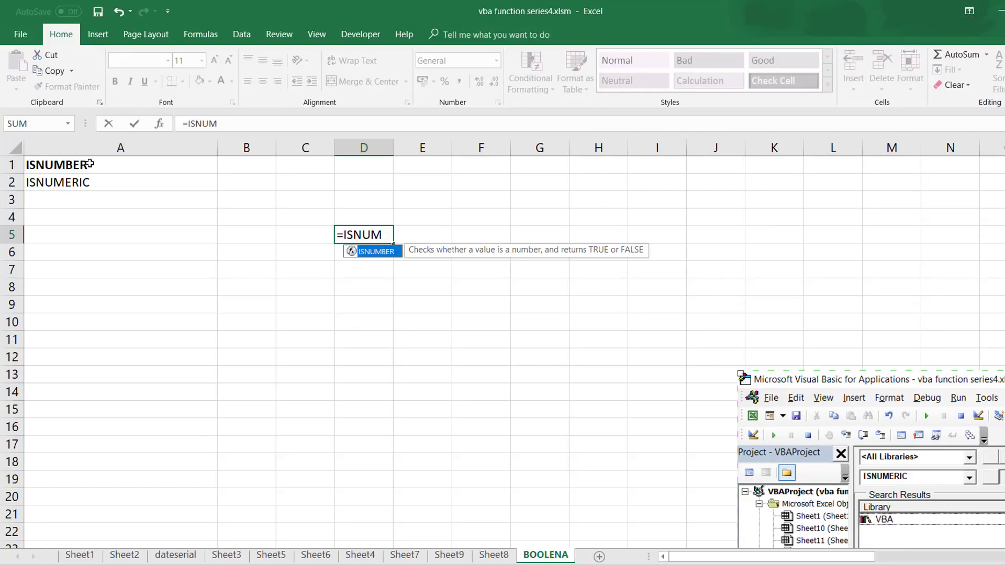
pyautogui.press('Escape')
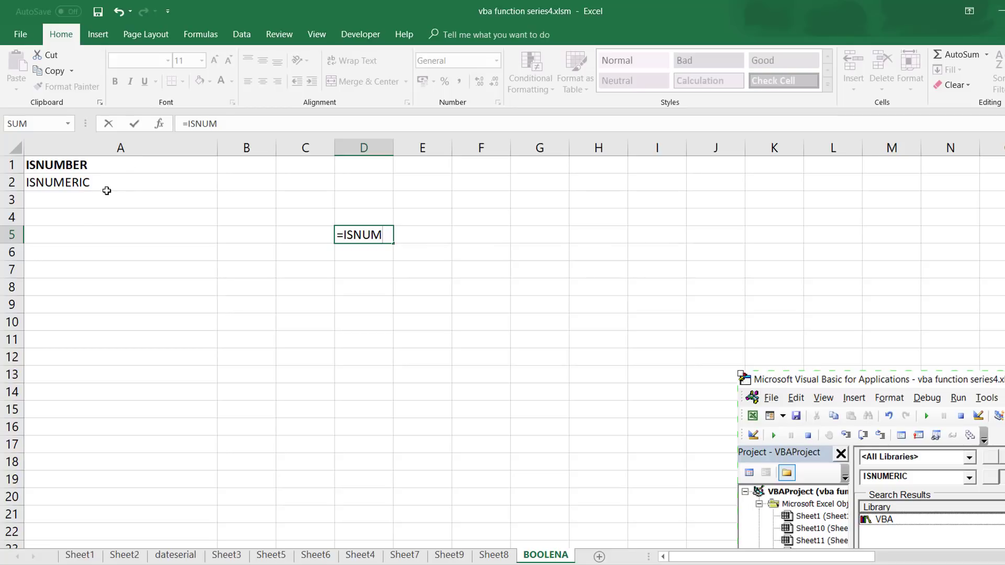
pyautogui.press('Escape')
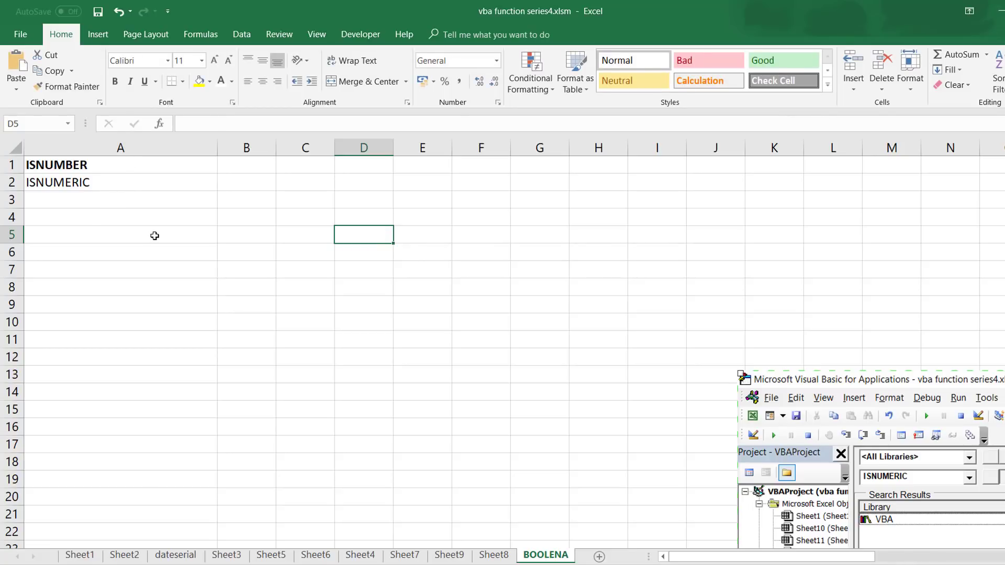
pyautogui.click(94, 183)
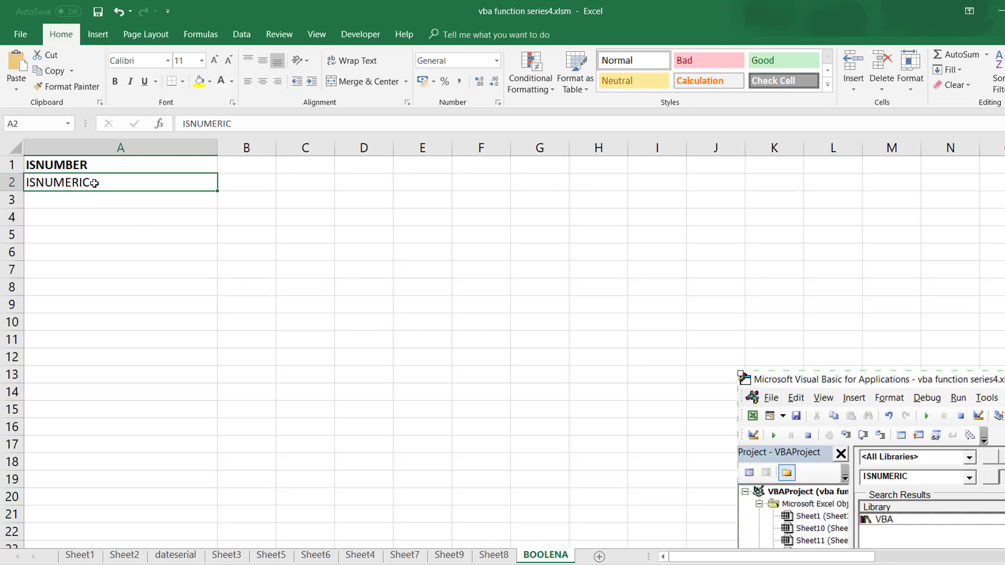
pyautogui.hotkey('ctrl', 'b')
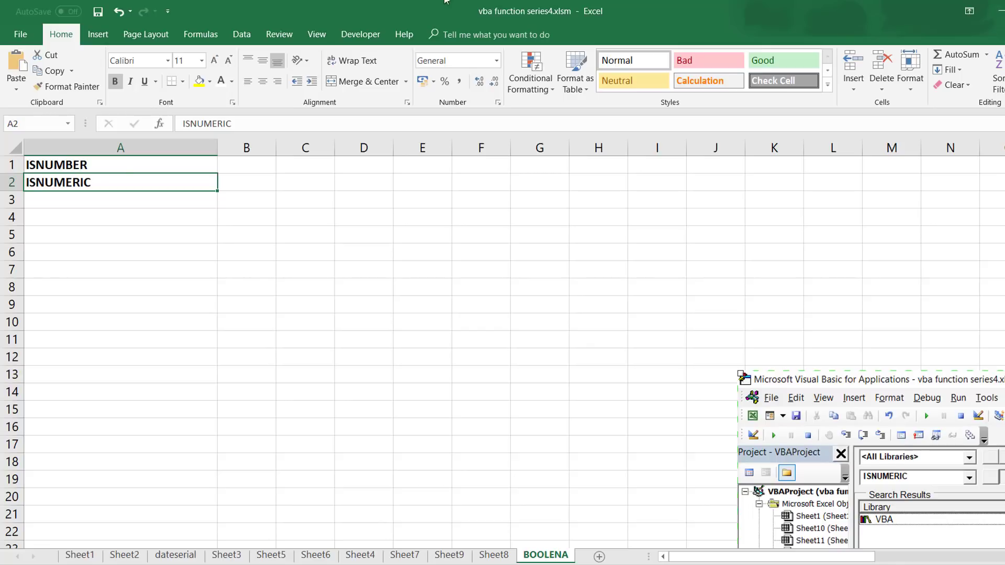
# Open the Visual Basic editor from the Developer tab and shrink it beside Excel
pyautogui.click(356, 43)
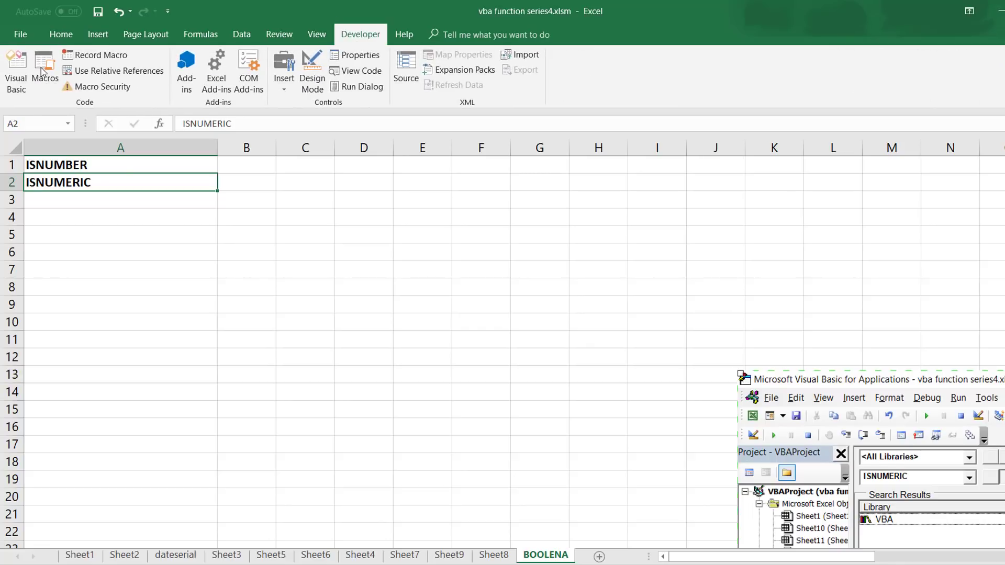
pyautogui.click(11, 76)
pyautogui.click(199, 242)
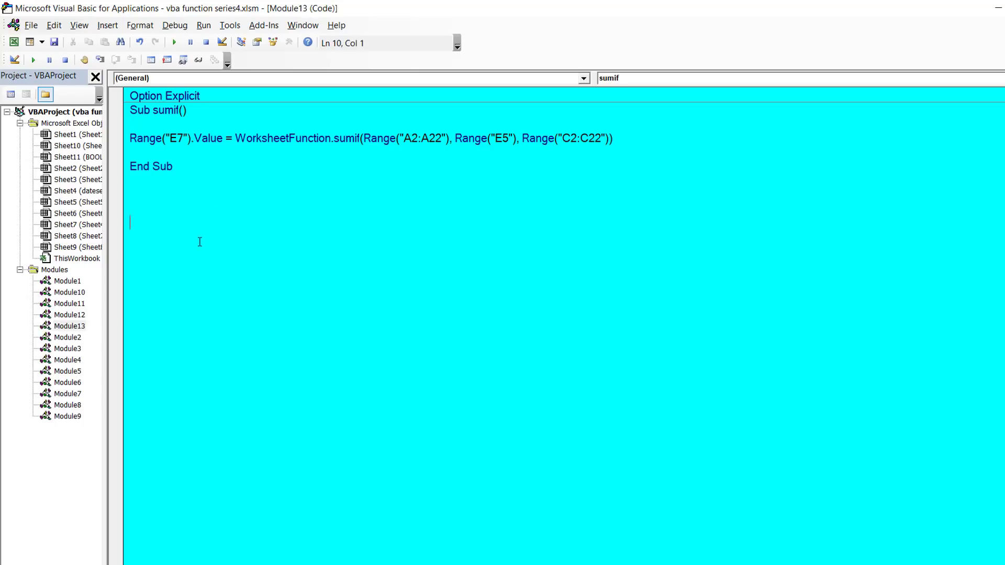
pyautogui.click(20, 123)
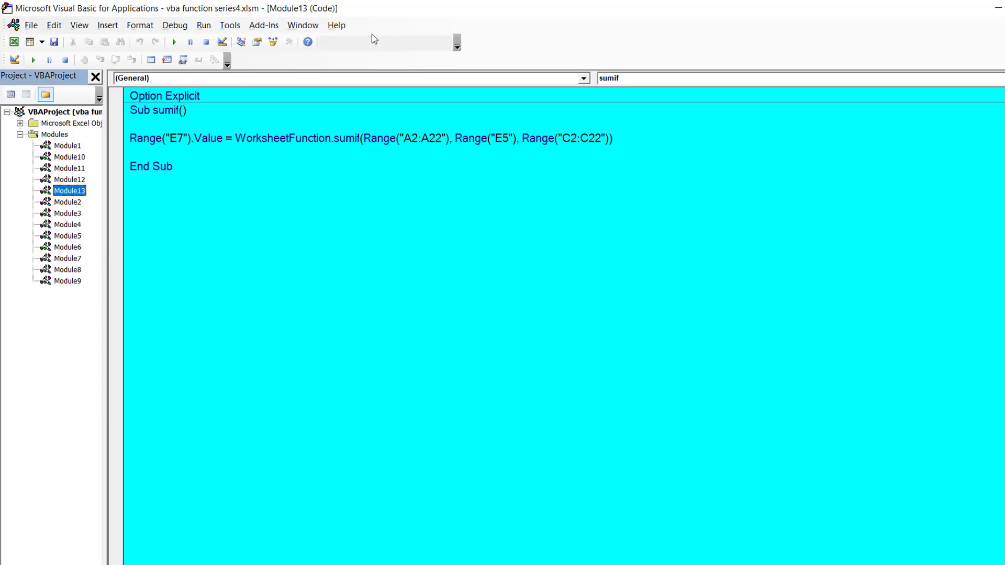
pyautogui.moveTo(492, 11); pyautogui.dragTo(810, 39)
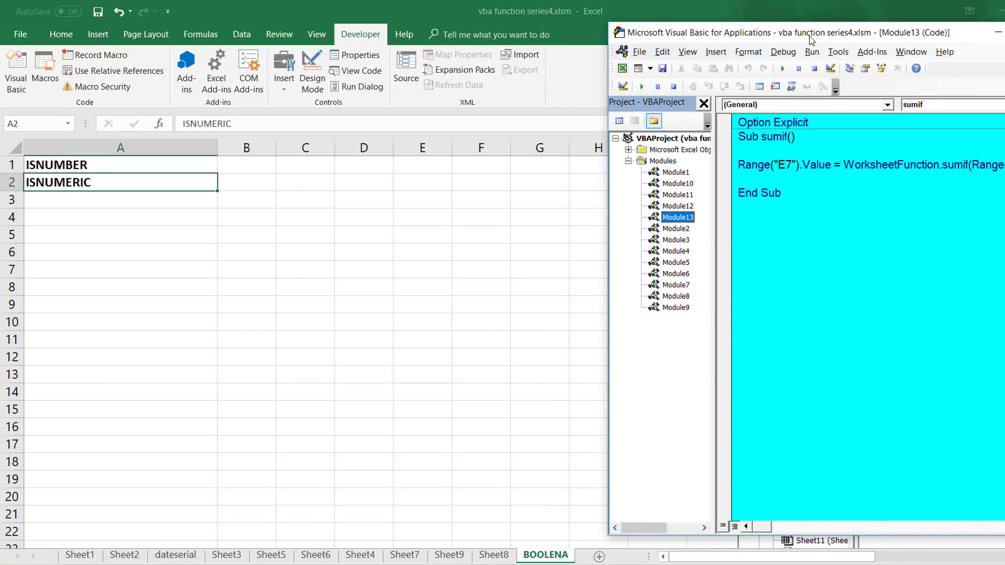
# Insert a new Module14 and resize the editor window toward the screen edges
pyautogui.click(715, 54)
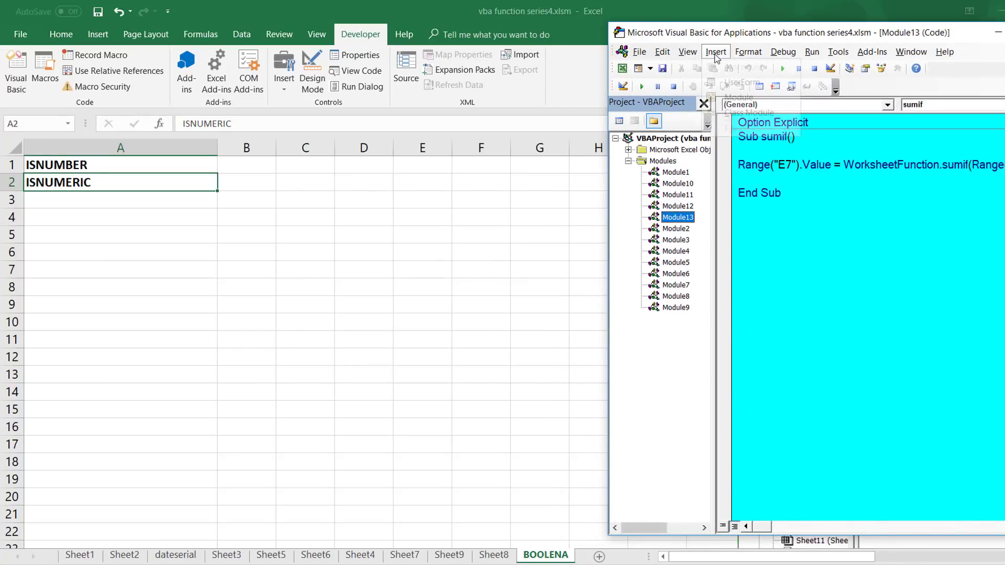
pyautogui.click(754, 98)
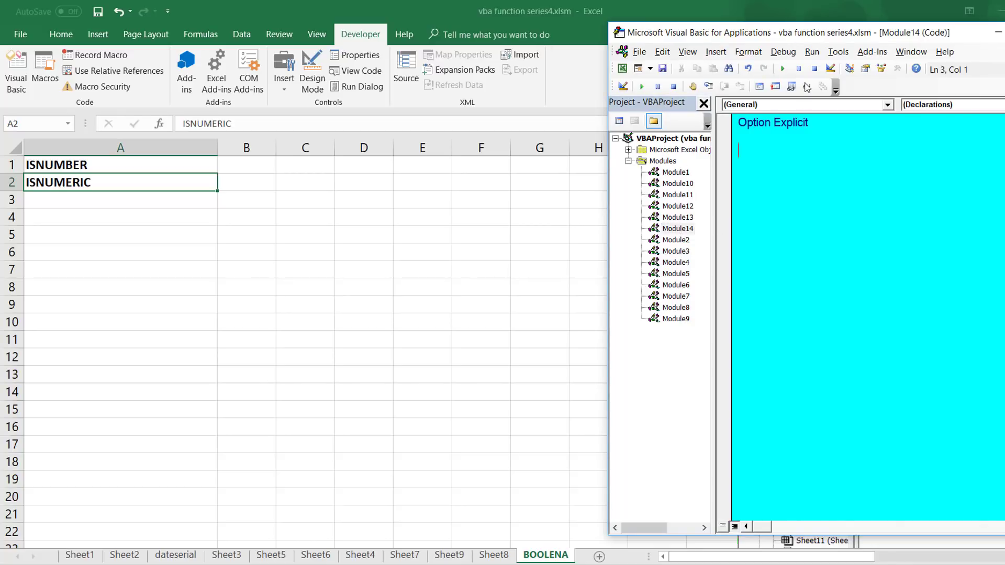
pyautogui.doubleClick(848, 36)
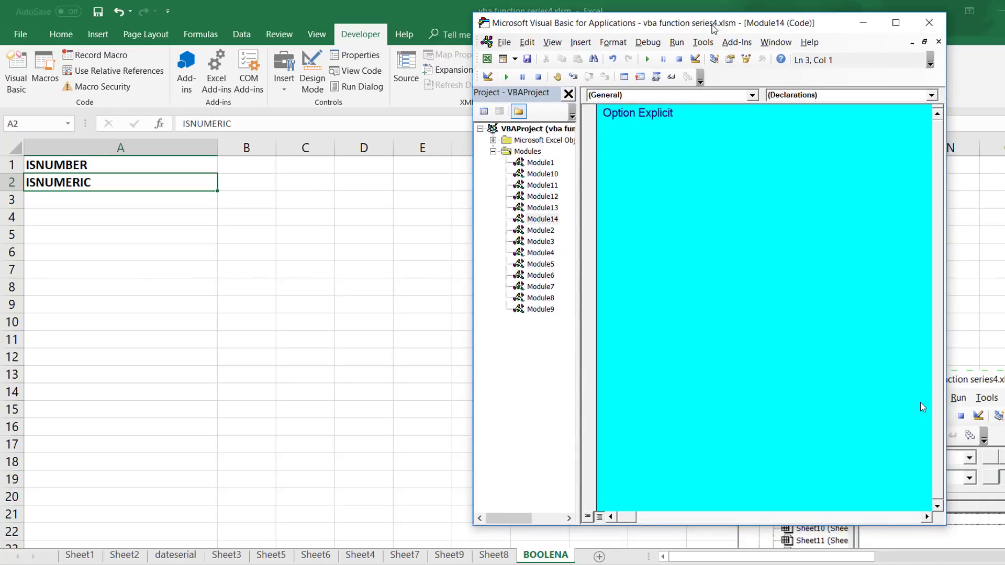
pyautogui.moveTo(956, 529); pyautogui.dragTo(1004, 564)
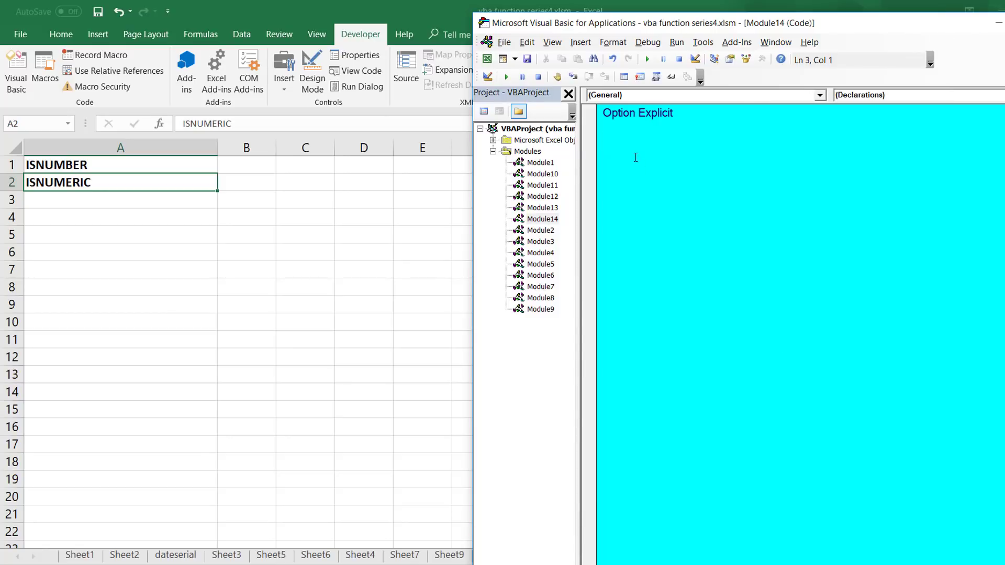
# Create Sub FUNCTIONISNUMBER_ISNUM() in Module14 with blank lines before End Sub
pyautogui.click(543, 219)
pyautogui.click(660, 186)
pyautogui.write('SUB ')
pyautogui.write('FUNCTIONISNUM')
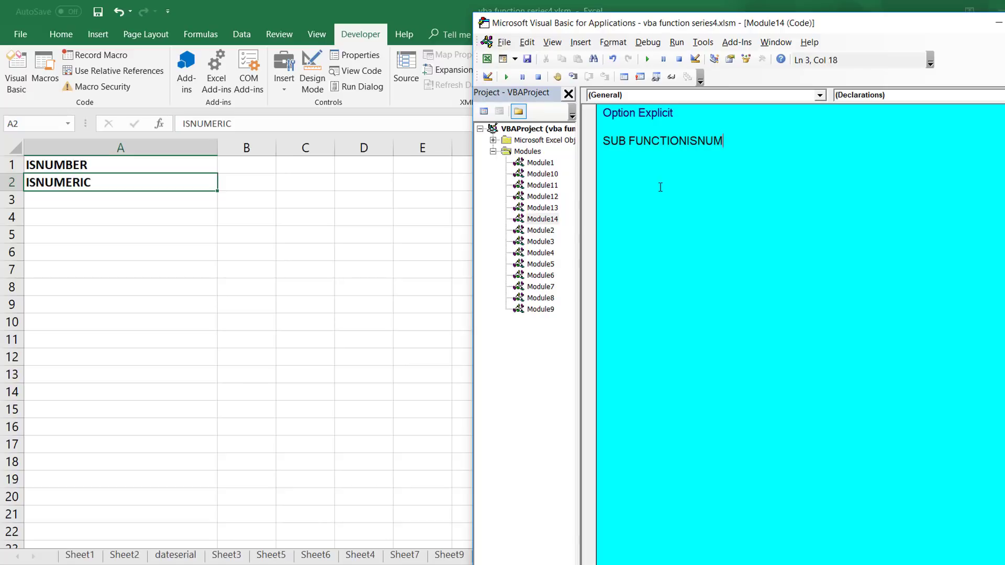
pyautogui.write('BER_ISNU')
pyautogui.write('M()')
pyautogui.press('Return')
pyautogui.press('Return')
pyautogui.press('Return')
pyautogui.press('Return')
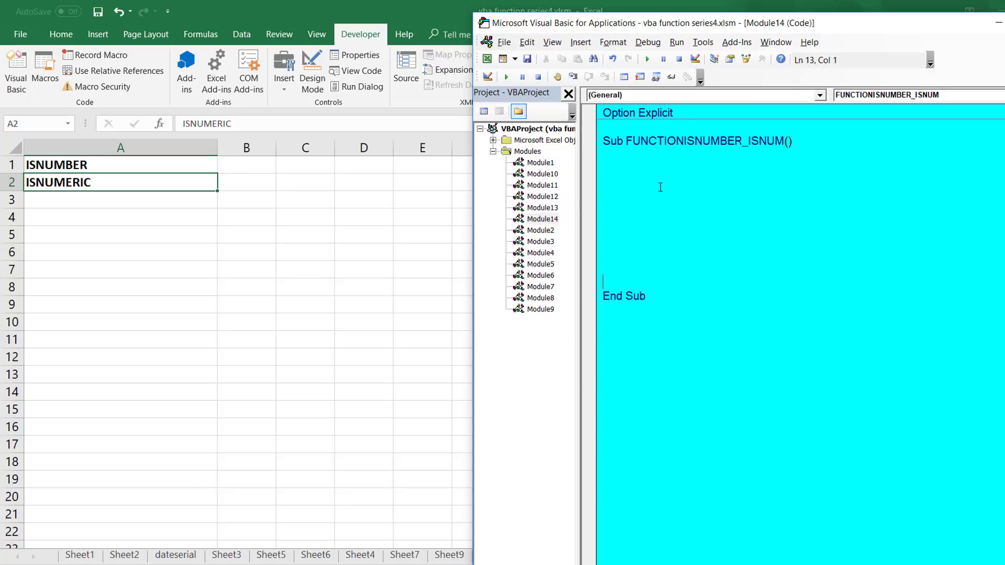
pyautogui.press('Return')
pyautogui.press('Return')
pyautogui.press('Return')
pyautogui.press('Up')
pyautogui.press('Up')
pyautogui.press('Up')
pyautogui.press('Up')
pyautogui.press('Up')
pyautogui.press('Up')
pyautogui.press('Up')
pyautogui.press('Up')
pyautogui.press('Up')
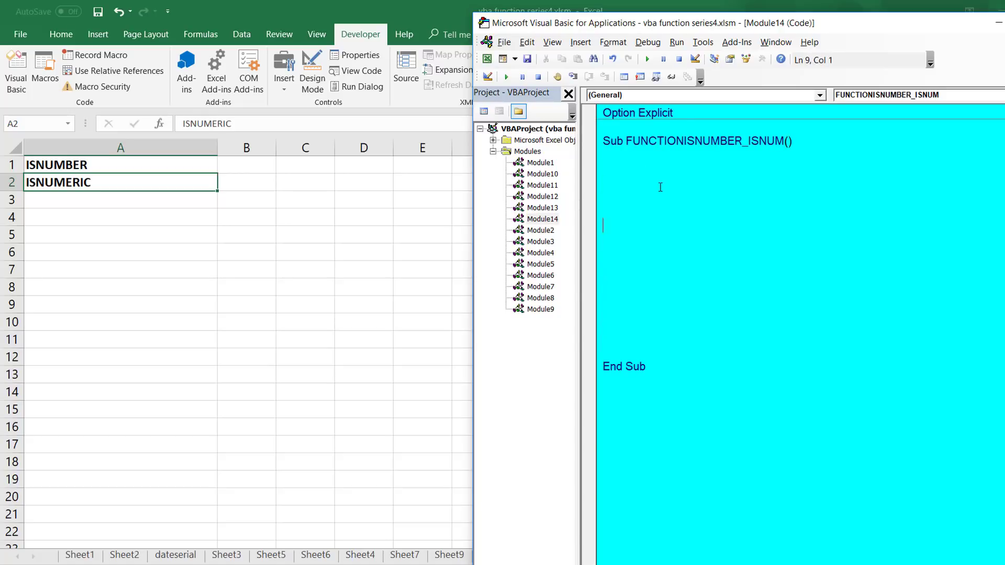
pyautogui.press('Up')
pyautogui.press('Up')
pyautogui.press('Up')
# Declare Dim VAR As String and assign VAR = "100" inside the procedure
pyautogui.write('DIM ')
pyautogui.write('SVAR')
pyautogui.press('BackSpace')
pyautogui.press('BackSpace')
pyautogui.press('BackSpace')
pyautogui.press('BackSpace')
pyautogui.write('VA')
pyautogui.write('R AS STRING')
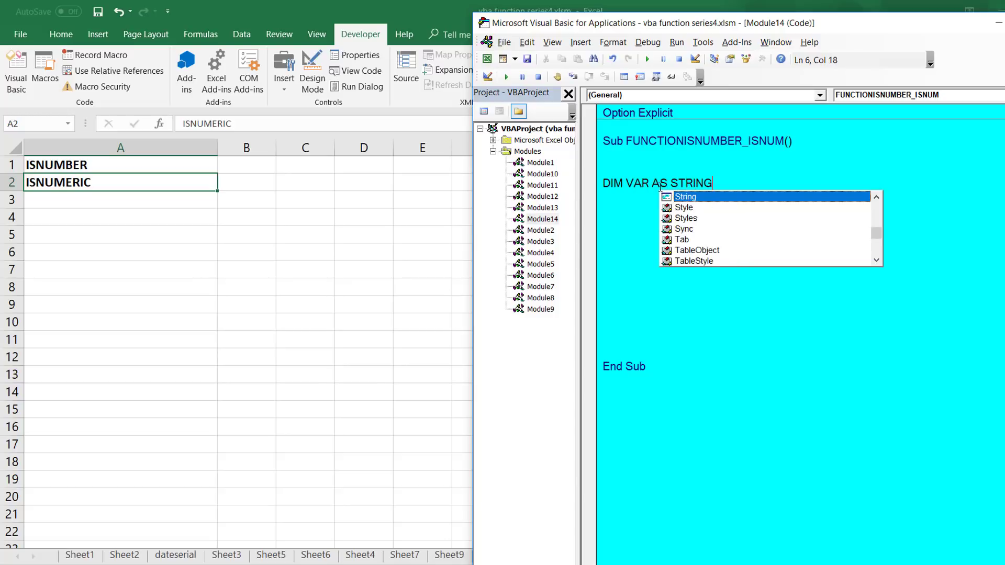
pyautogui.press('Return')
pyautogui.write('VAR = ')
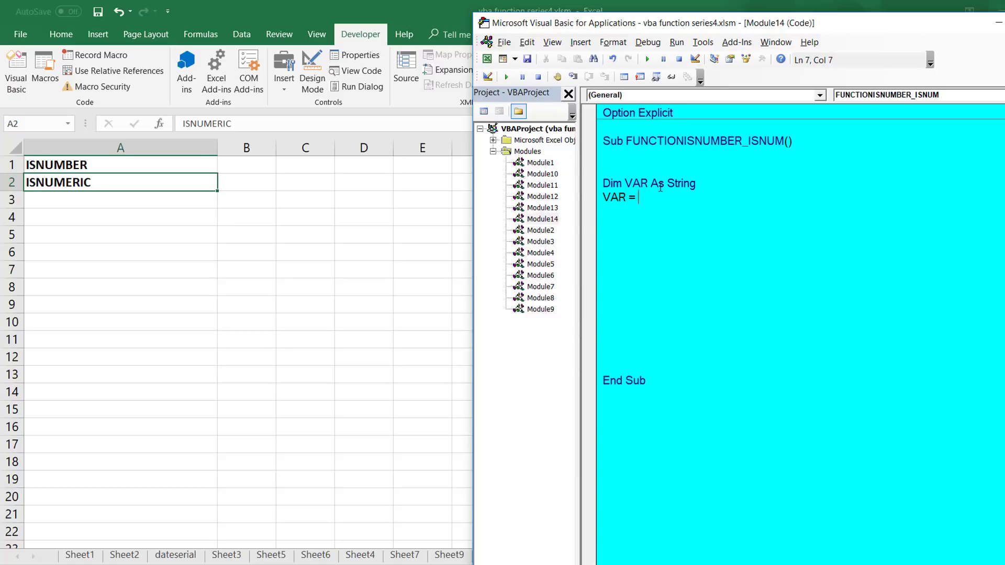
pyautogui.write('"100"')
pyautogui.press('Return')
pyautogui.press('Return')
pyautogui.press('Return')
# Add the line MsgBox WorksheetFunction.IsNumber(VAR) after the assignment
pyautogui.write('FMSO')
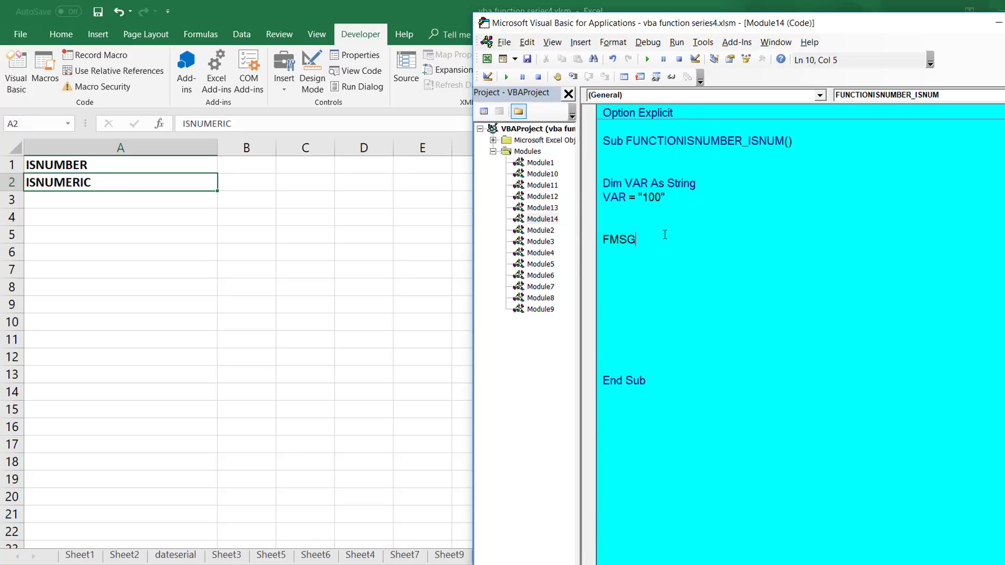
pyautogui.press('BackSpace')
pyautogui.press('BackSpace')
pyautogui.press('BackSpace')
pyautogui.press('BackSpace')
pyautogui.write('MOS')
pyautogui.press('BackSpace')
pyautogui.press('BackSpace')
pyautogui.write('S')
pyautogui.write('GOB')
pyautogui.press('BackSpace')
pyautogui.press('BackSpace')
pyautogui.write('B')
pyautogui.write('OX ')
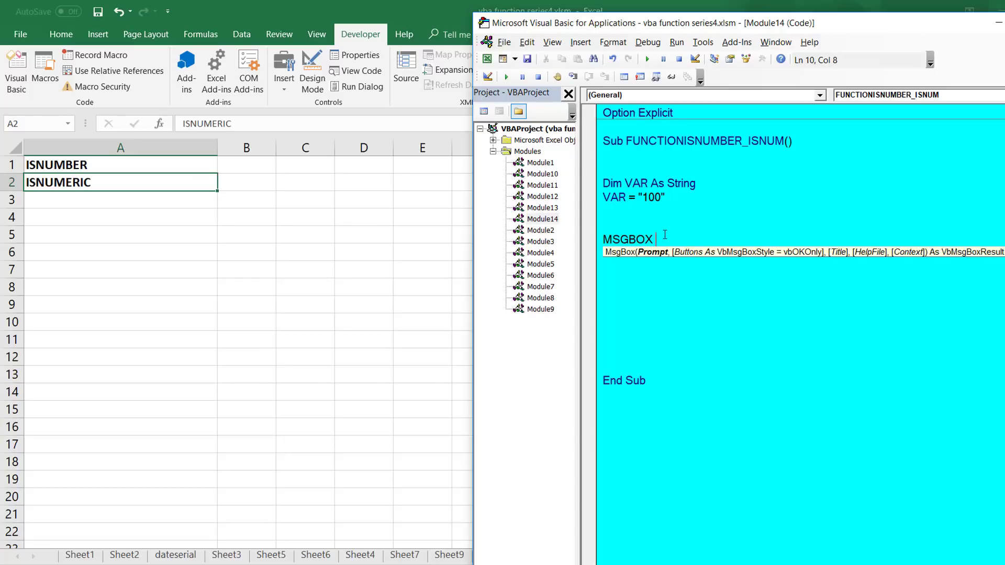
pyautogui.write('ISNUMBER')
pyautogui.write('(')
pyautogui.press('BackSpace')
pyautogui.press('BackSpace')
pyautogui.press('BackSpace')
pyautogui.press('BackSpace')
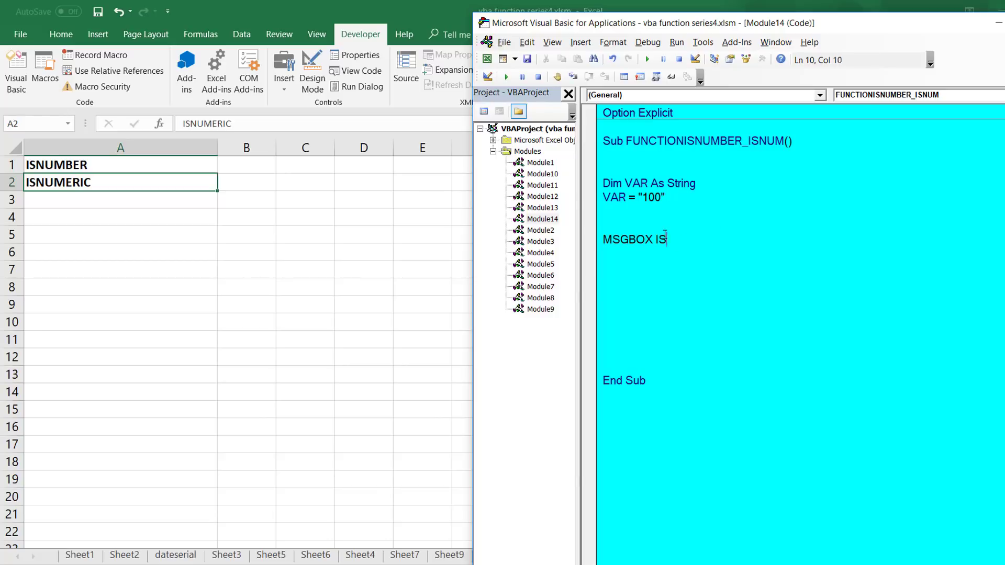
pyautogui.press('BackSpace')
pyautogui.press('BackSpace')
pyautogui.press('BackSpace')
pyautogui.write('WO')
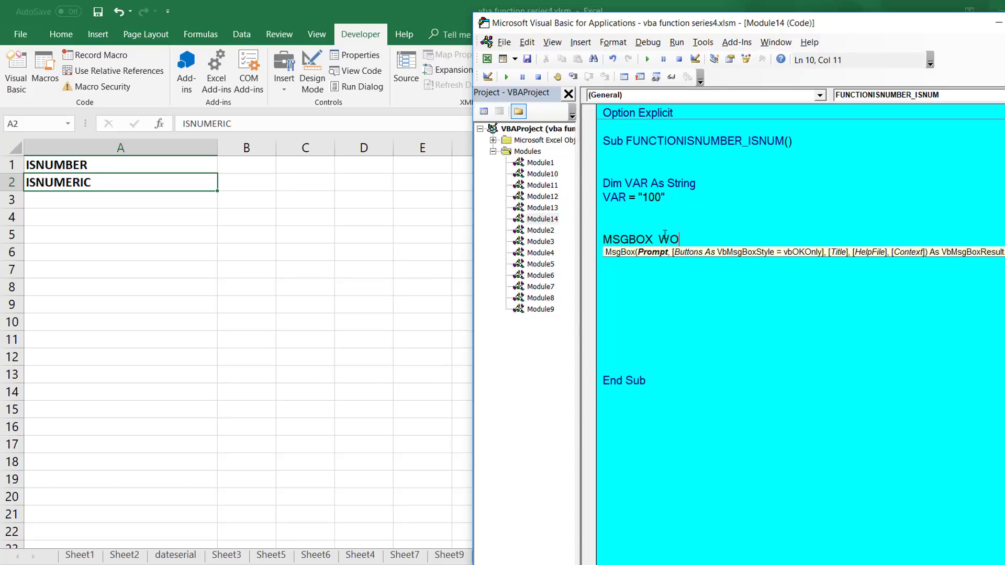
pyautogui.write('RKSHEET')
pyautogui.write('FUNCTION.ISN')
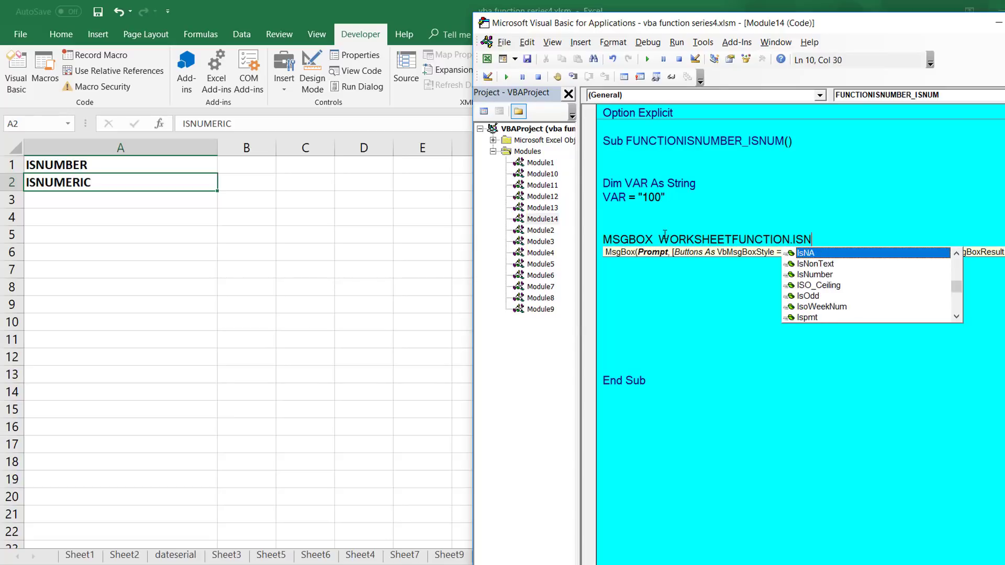
pyautogui.write('UM')
pyautogui.press('Tab')
pyautogui.write('(')
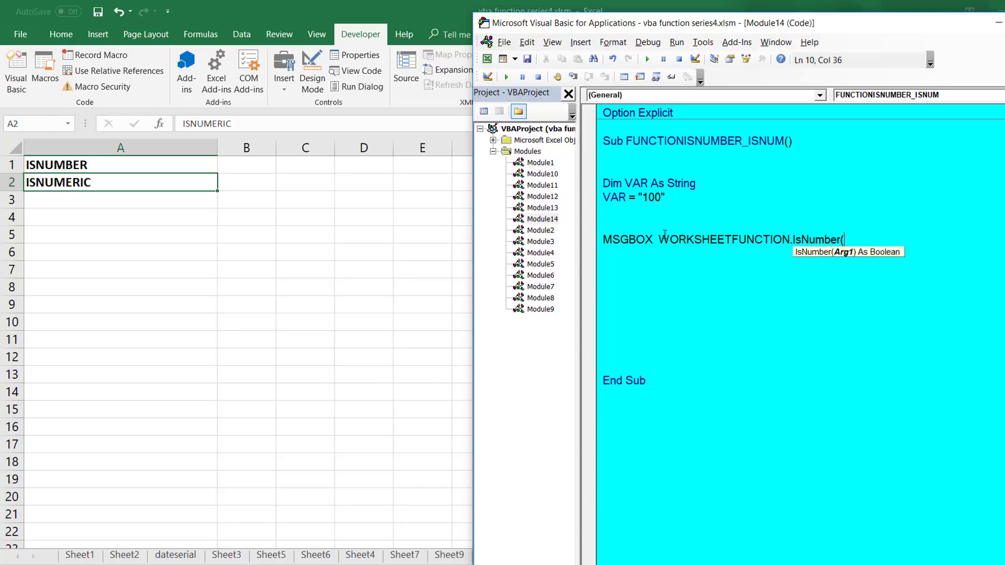
pyautogui.write('VAR)')
pyautogui.press('Return')
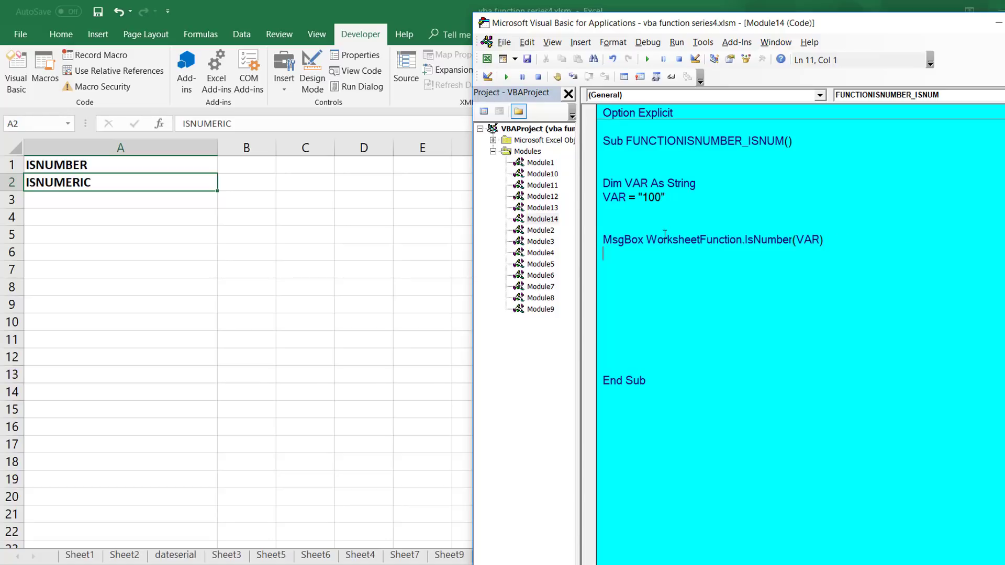
# Add MsgBox VBA.IsNumeric(VAR) on the next line
pyautogui.write('MSGB')
pyautogui.write('OX ')
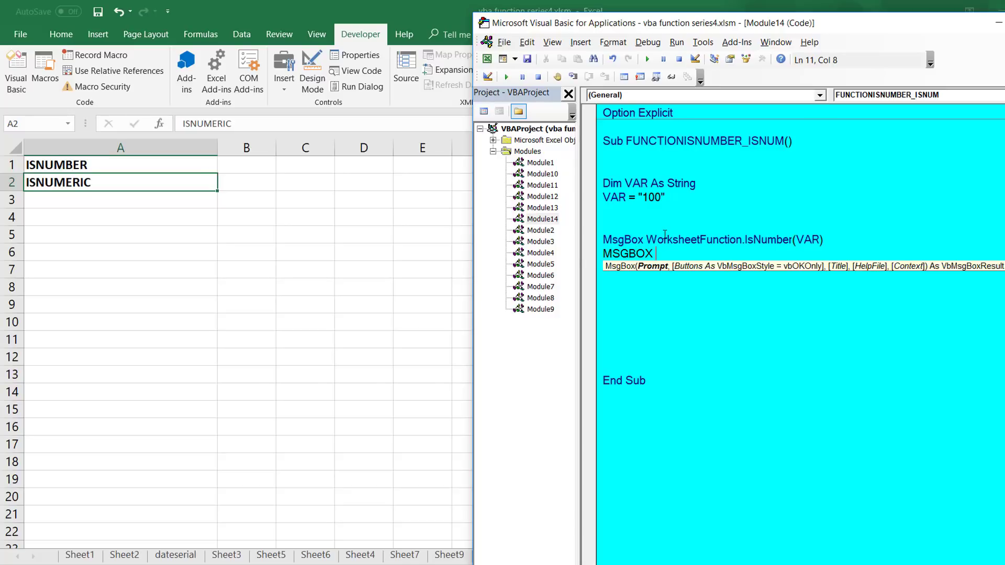
pyautogui.write('VBA.')
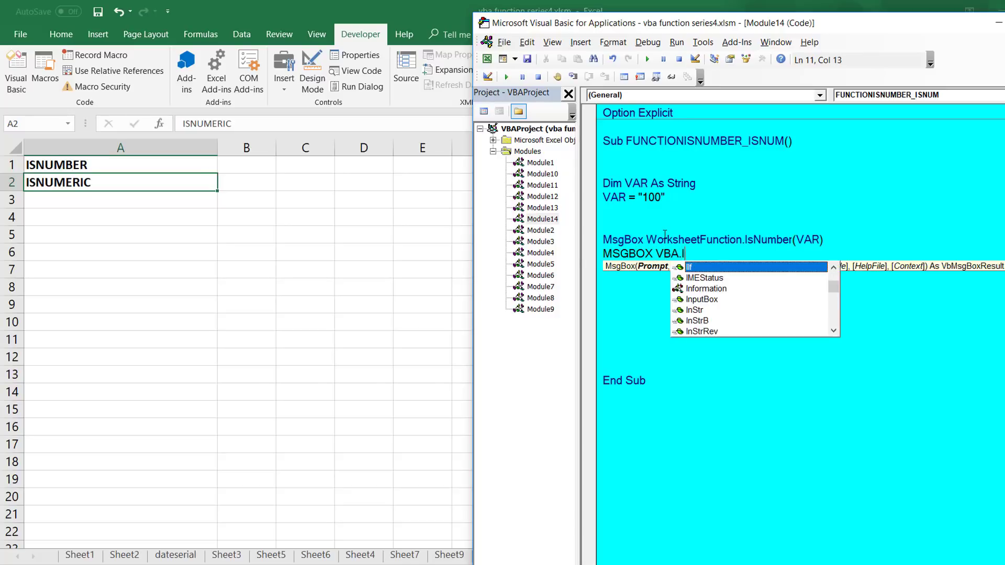
pyautogui.write('ISNUM')
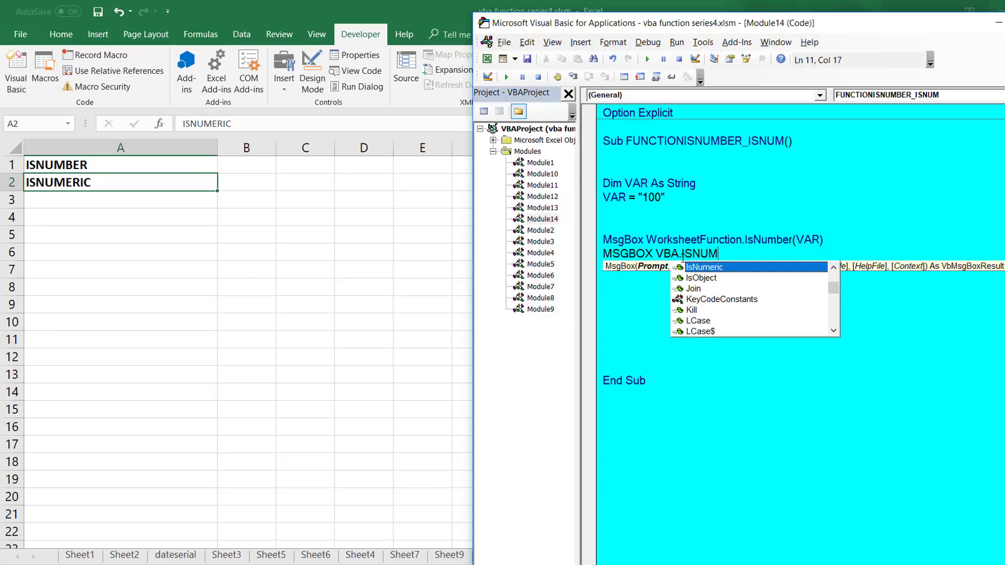
pyautogui.press('Tab')
pyautogui.write('(VA')
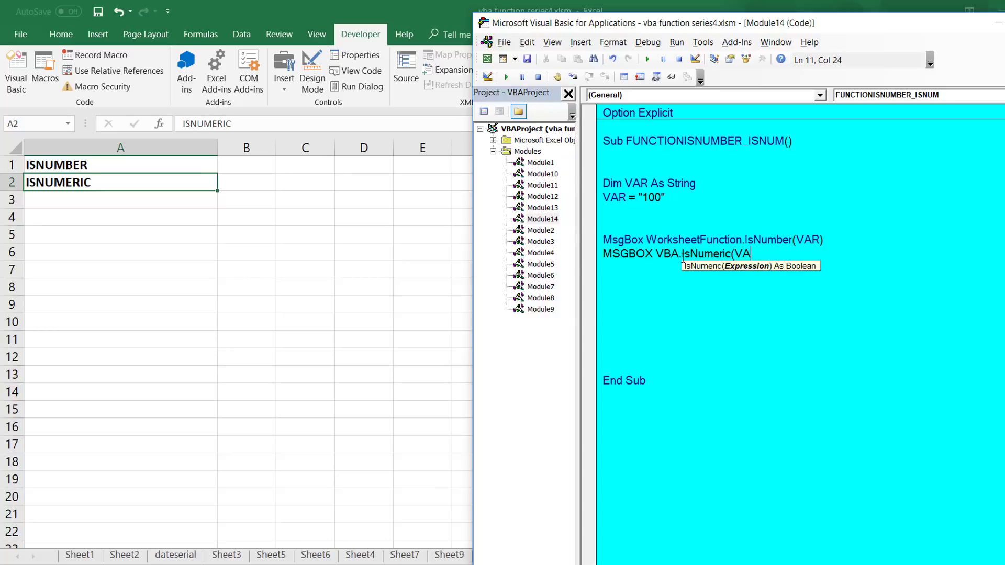
pyautogui.write('R)')
pyautogui.press('Return')
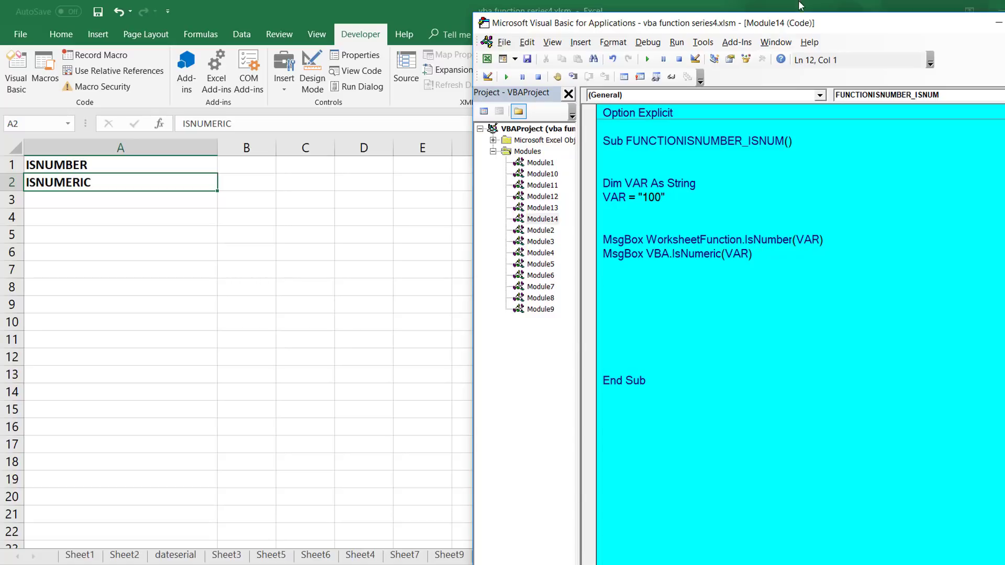
pyautogui.click(748, 59)
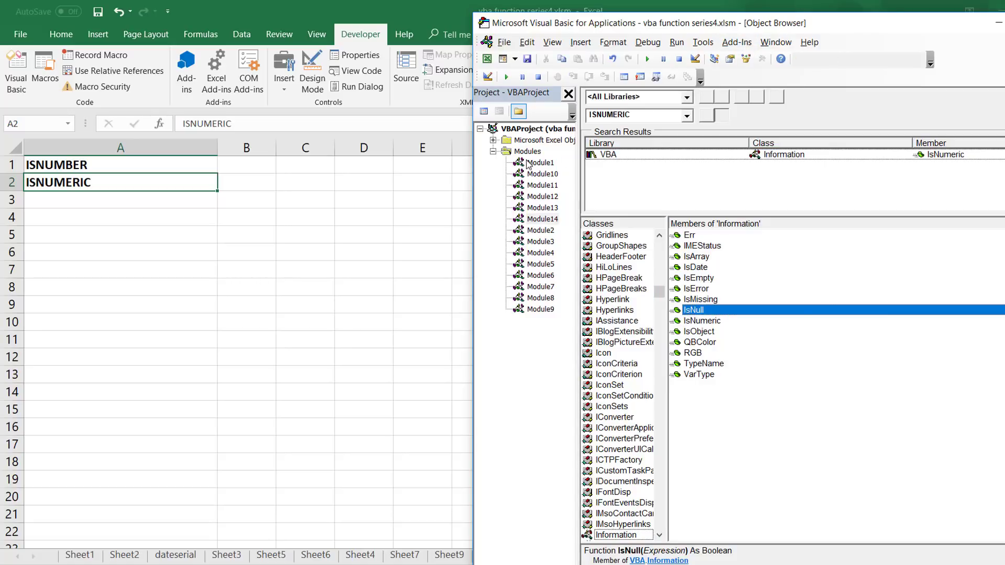
pyautogui.click(638, 119)
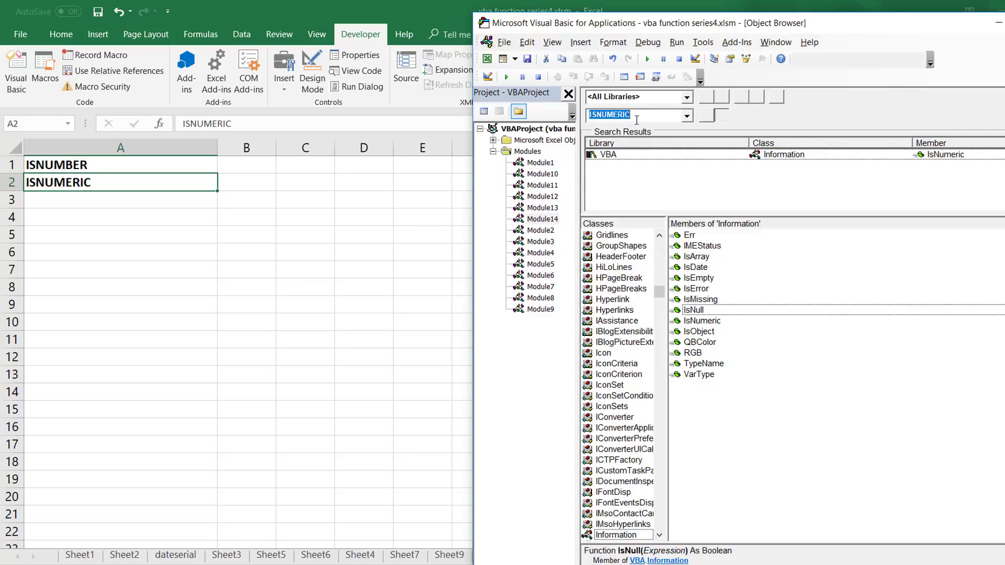
pyautogui.click(790, 159)
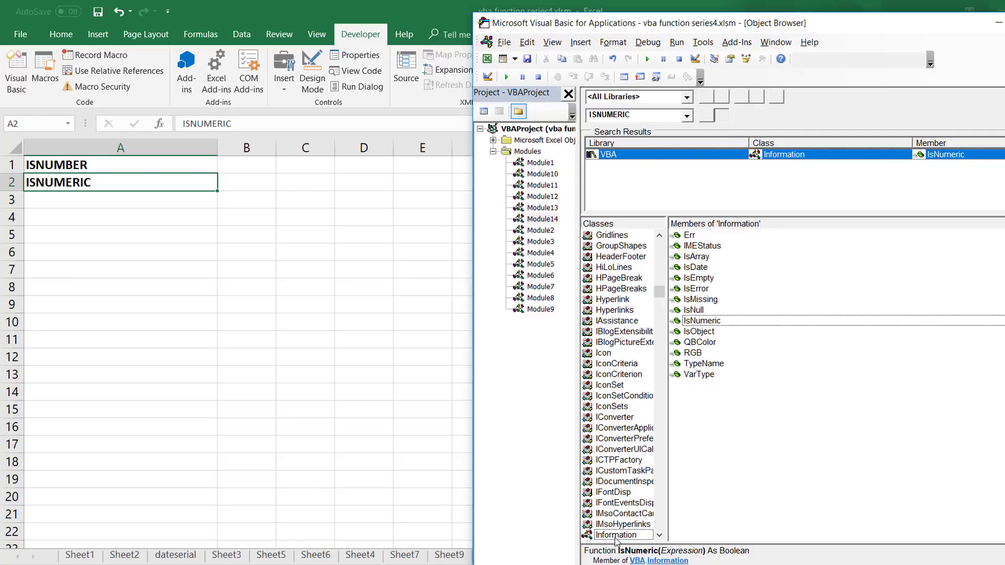
pyautogui.click(709, 256)
pyautogui.click(702, 246)
pyautogui.press('Down')
pyautogui.press('Down')
pyautogui.press('Down')
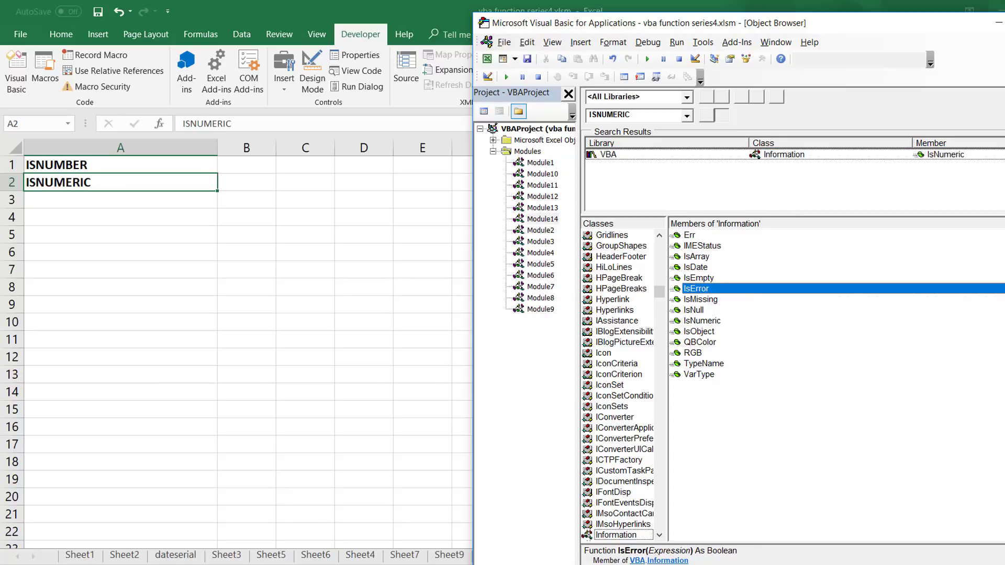
pyautogui.press('Down')
pyautogui.press('Down')
pyautogui.press('Down')
pyautogui.press('Down')
pyautogui.press('Down')
pyautogui.press('Down')
pyautogui.press('Up')
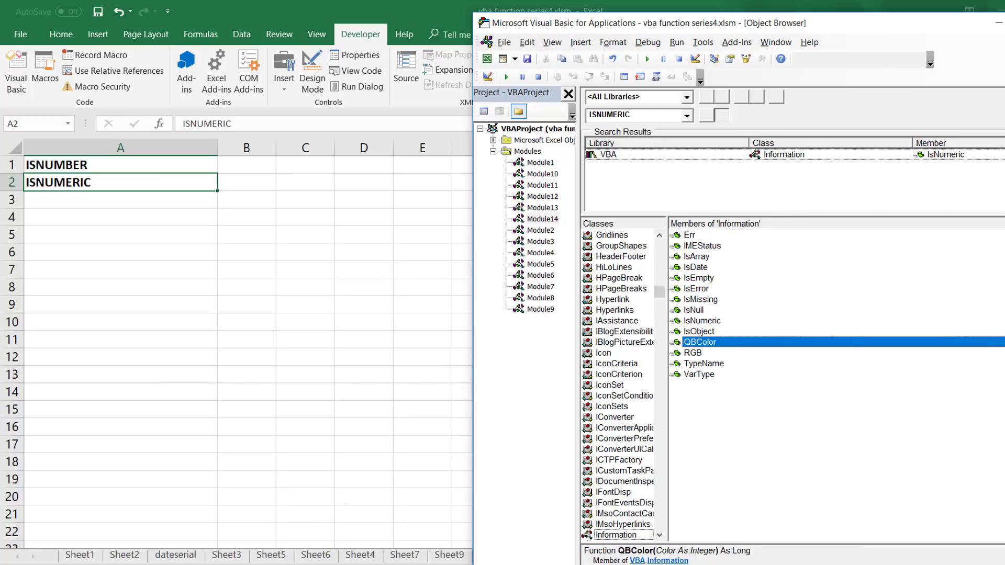
pyautogui.press('Up')
pyautogui.press('Down')
pyautogui.press('Down')
pyautogui.press('Down')
pyautogui.press('Up')
pyautogui.press('Up')
pyautogui.press('Up')
pyautogui.press('Up')
pyautogui.press('Up')
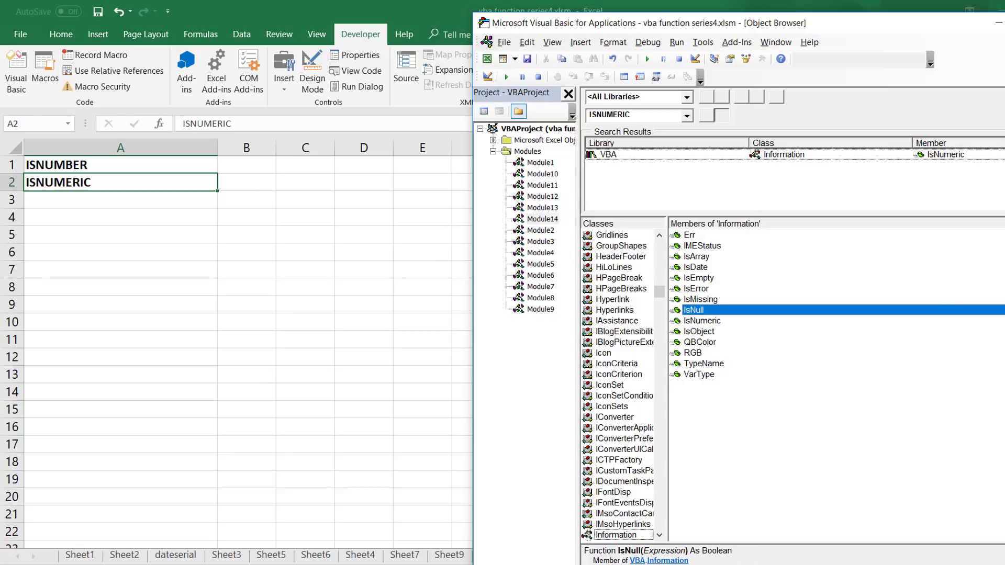
pyautogui.press('Up')
pyautogui.press('Up')
pyautogui.press('Up')
pyautogui.press('Up')
pyautogui.press('Up')
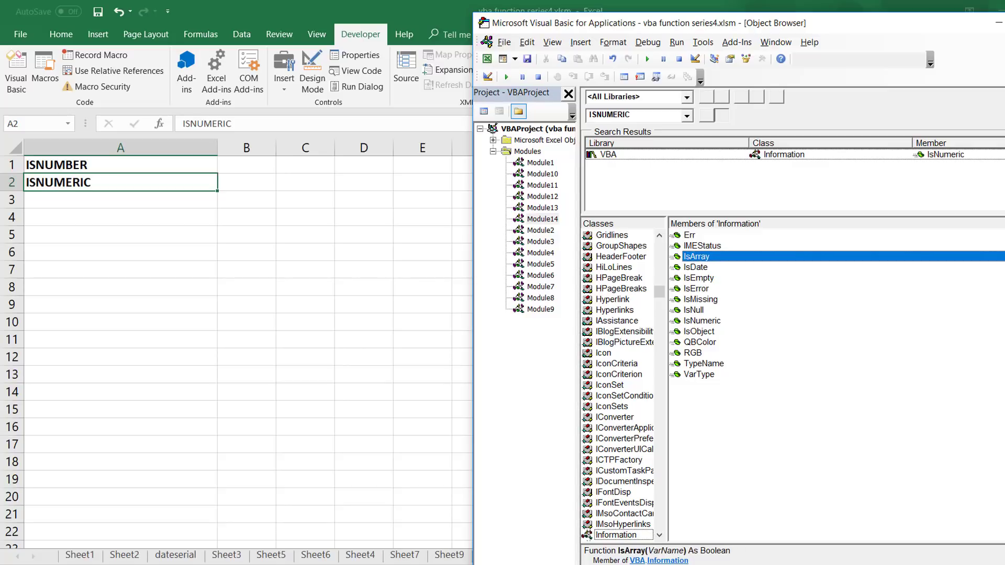
pyautogui.press('Up')
pyautogui.press('Up')
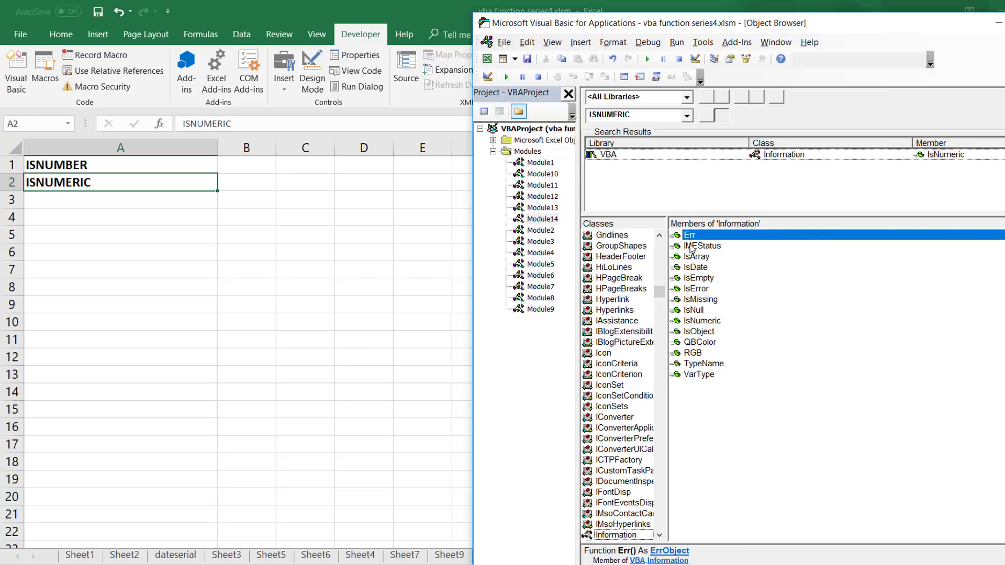
pyautogui.click(808, 157)
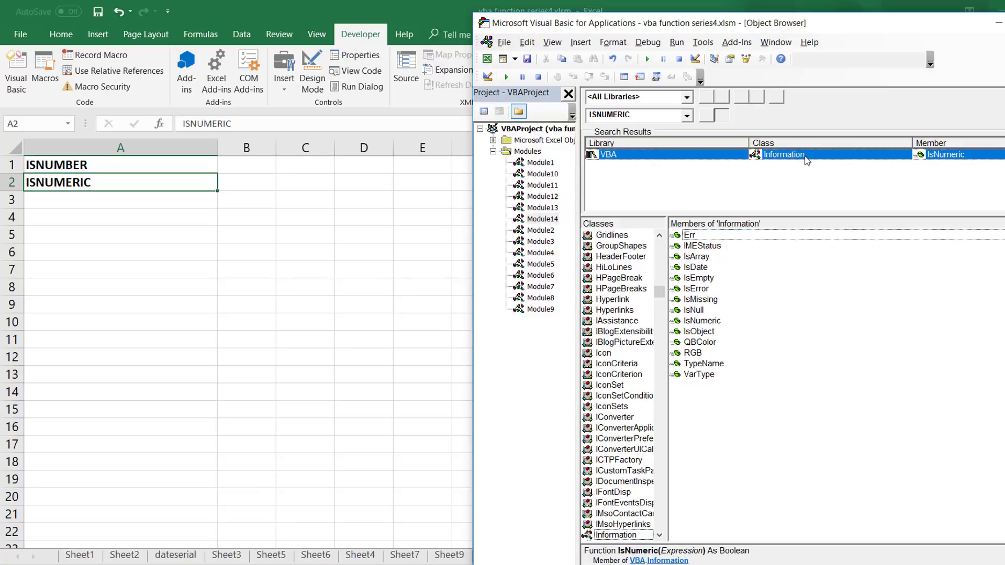
pyautogui.hotkey('ctrl', 'F4')
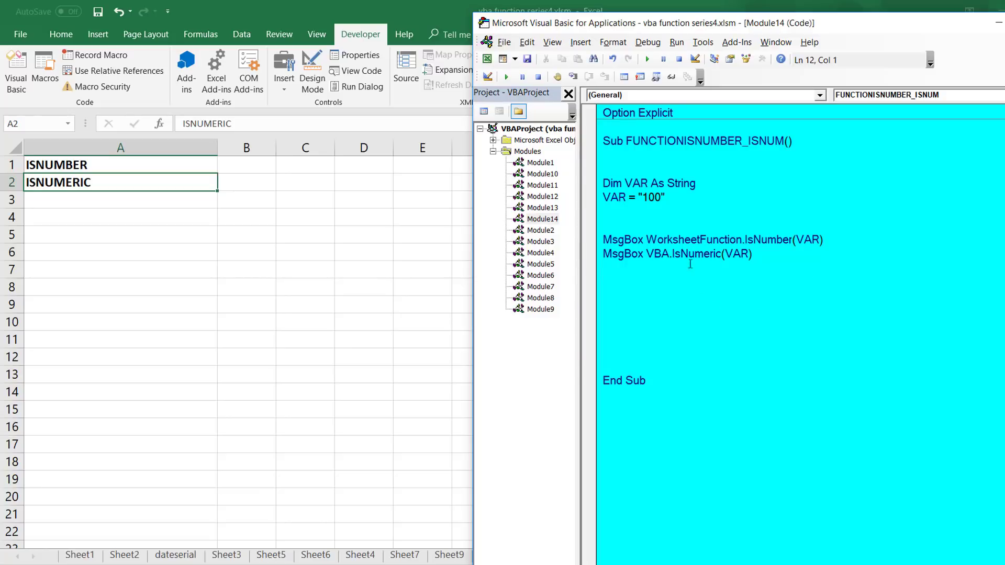
# Change VBA to Information in the IsNumeric line and delete the blank lines above End Sub
pyautogui.doubleClick(657, 254)
pyautogui.write('INFOR')
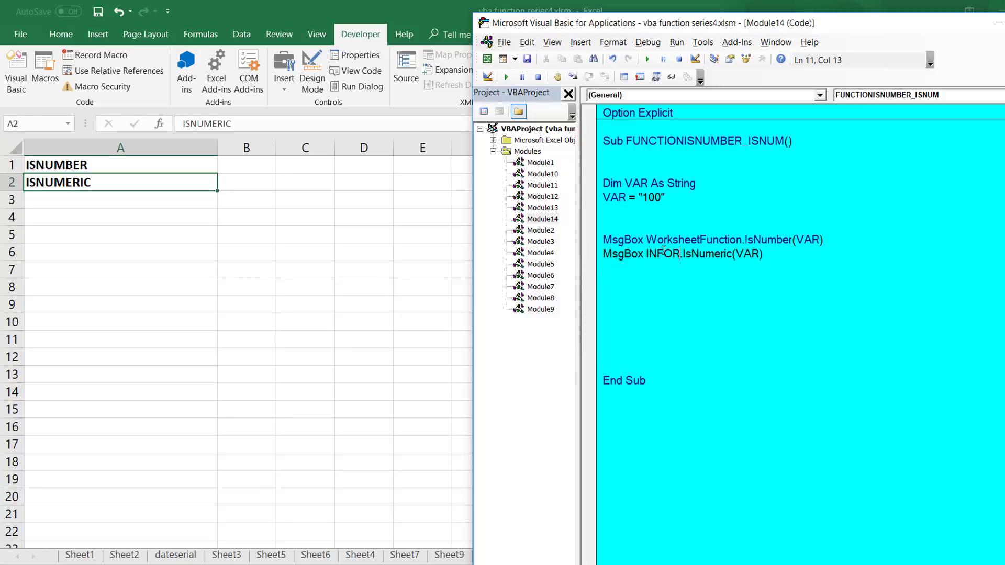
pyautogui.write('MATION.IS')
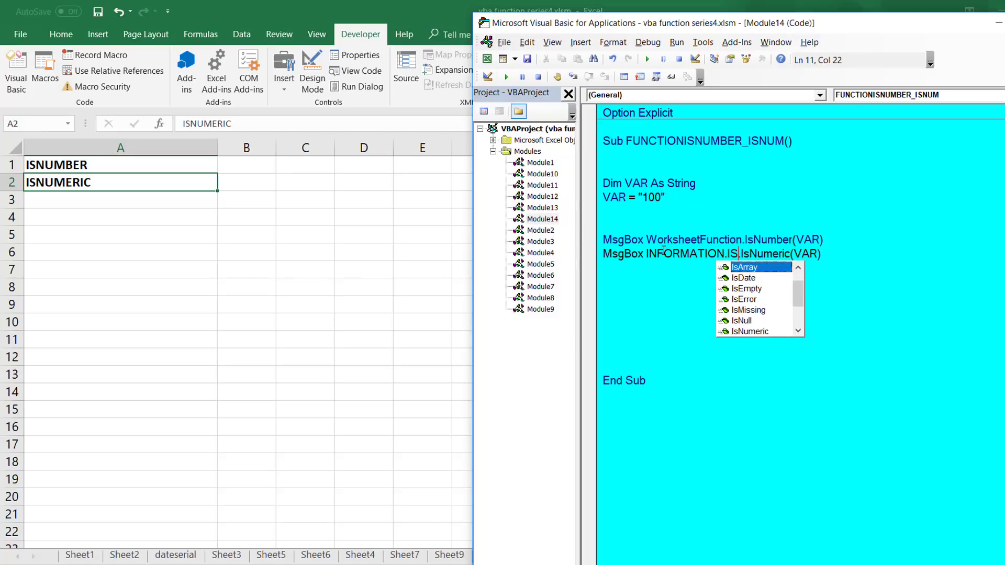
pyautogui.write('M')
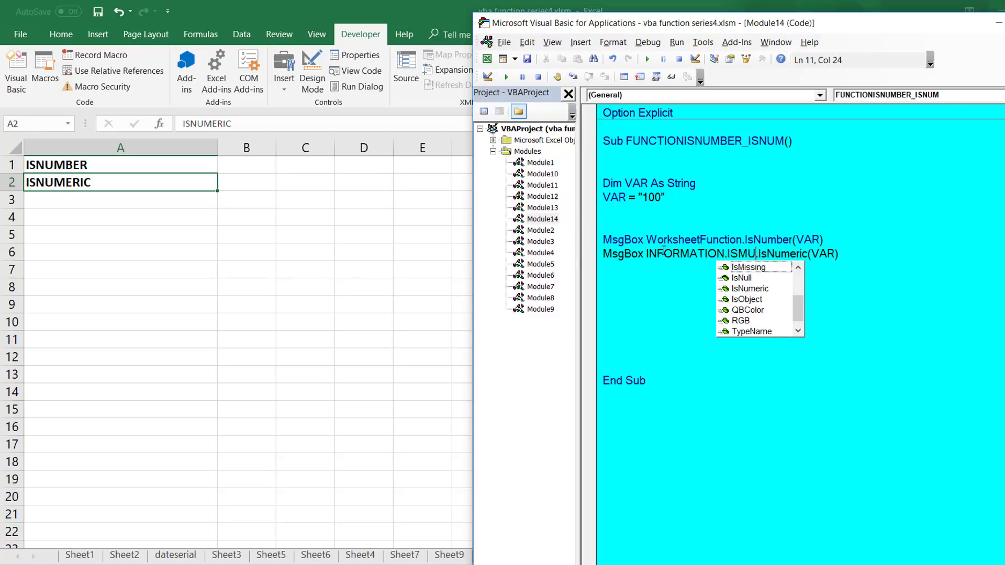
pyautogui.press('BackSpace')
pyautogui.write('N')
pyautogui.press('Down')
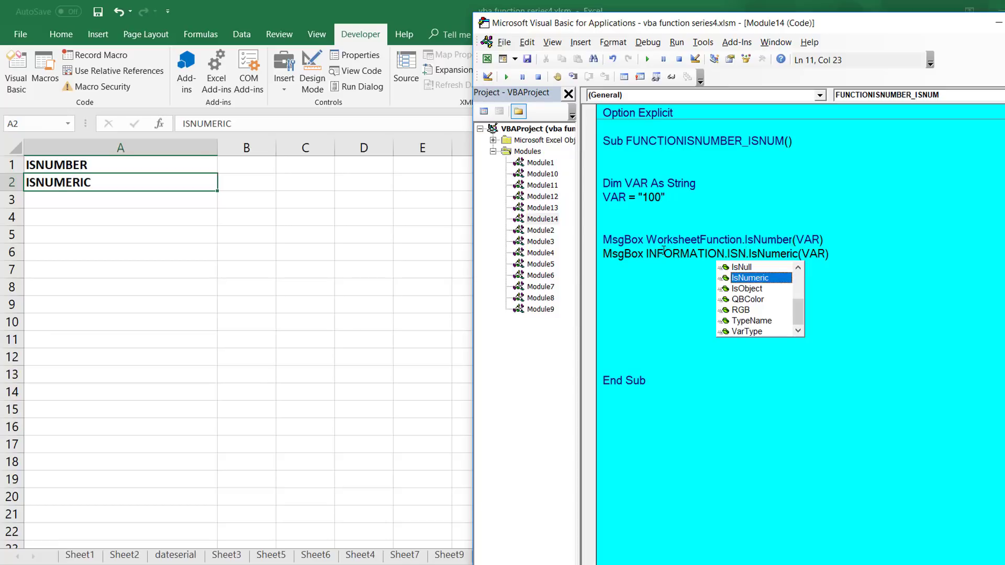
pyautogui.press('Tab')
pyautogui.press('Delete')
pyautogui.press('Delete')
pyautogui.press('Delete')
pyautogui.press('Delete')
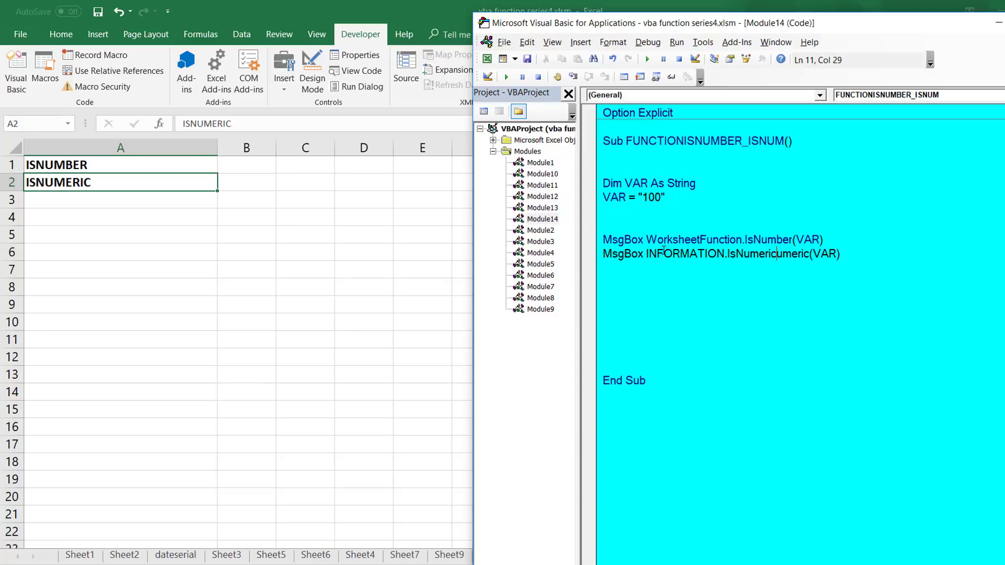
pyautogui.press('Delete')
pyautogui.press('Delete')
pyautogui.press('Delete')
pyautogui.press('Delete')
pyautogui.press('Delete')
pyautogui.press('Down')
pyautogui.press('Down')
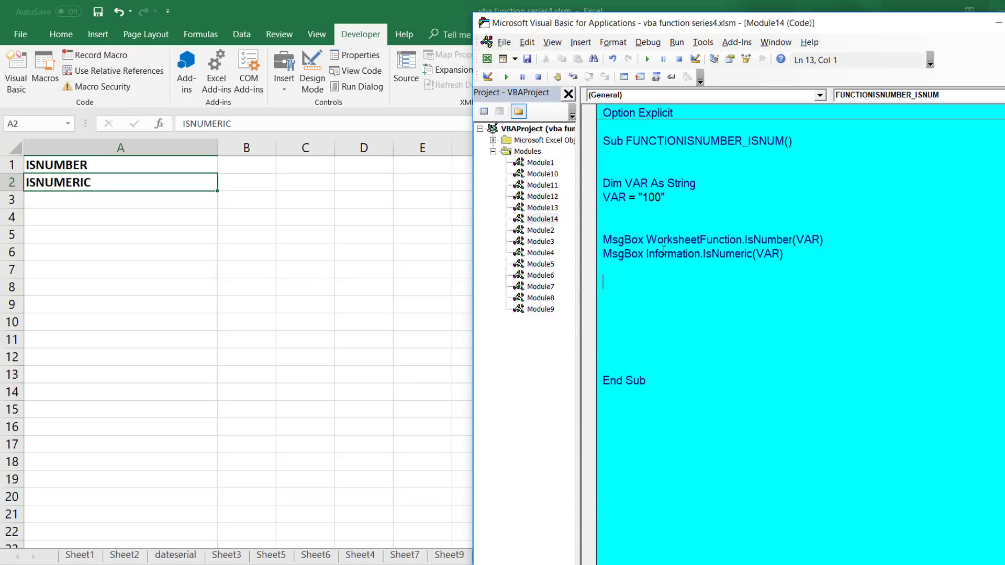
pyautogui.press('Down')
pyautogui.press('Down')
pyautogui.press('BackSpace')
pyautogui.press('BackSpace')
pyautogui.press('BackSpace')
pyautogui.press('BackSpace')
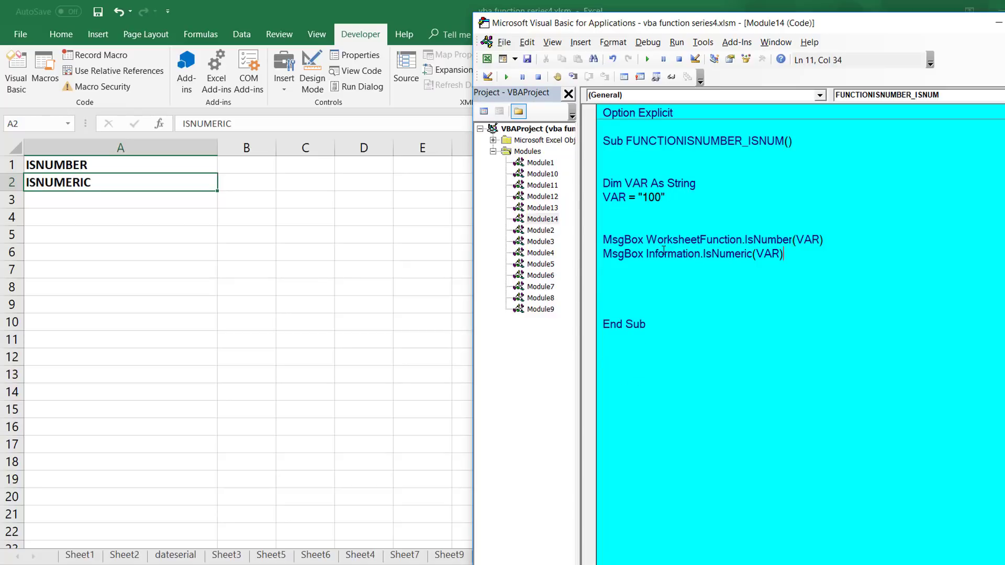
# Add the comment ' KYA NUMBER NUMBER HAI ? to the end of the IsNumber line
pyautogui.click(875, 244)
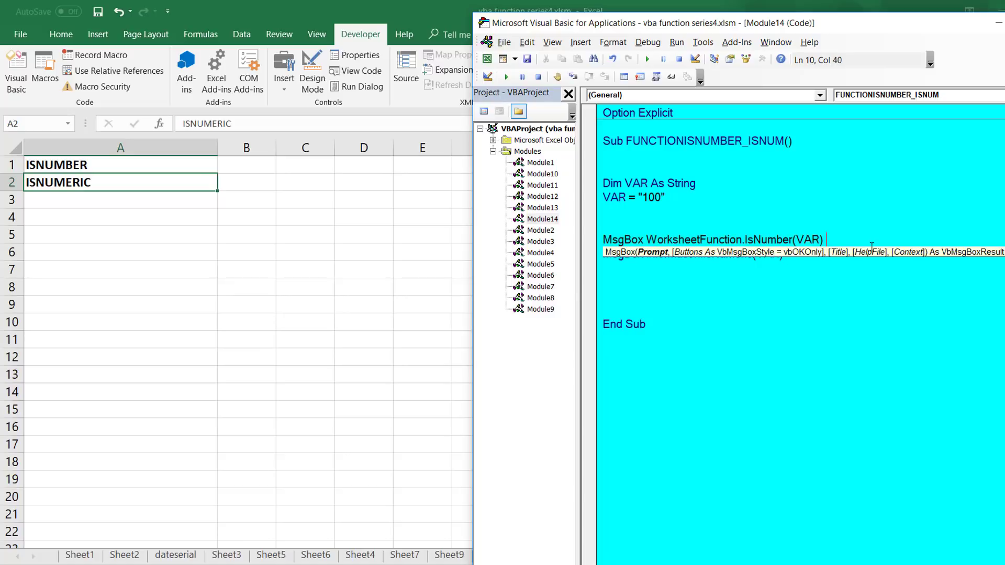
pyautogui.write("' ")
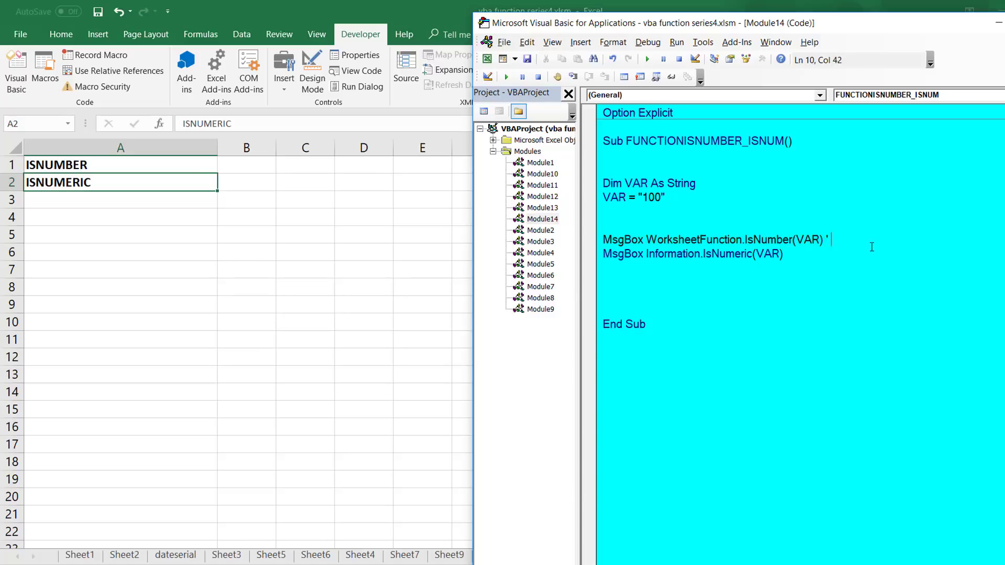
pyautogui.write('WH')
pyautogui.press('BackSpace')
pyautogui.press('BackSpace')
pyautogui.write('KYA ')
pyautogui.write('NUMBER ')
pyautogui.write('NU')
pyautogui.press('BackSpace')
pyautogui.press('BackSpace')
pyautogui.write('NUMBE')
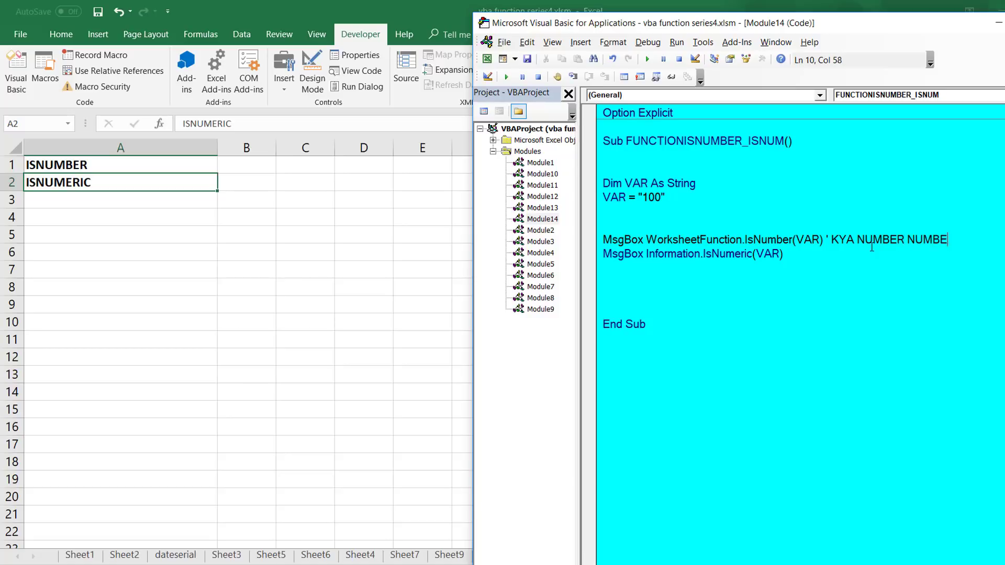
pyautogui.write('R HAI ')
pyautogui.write('?')
pyautogui.click(840, 268)
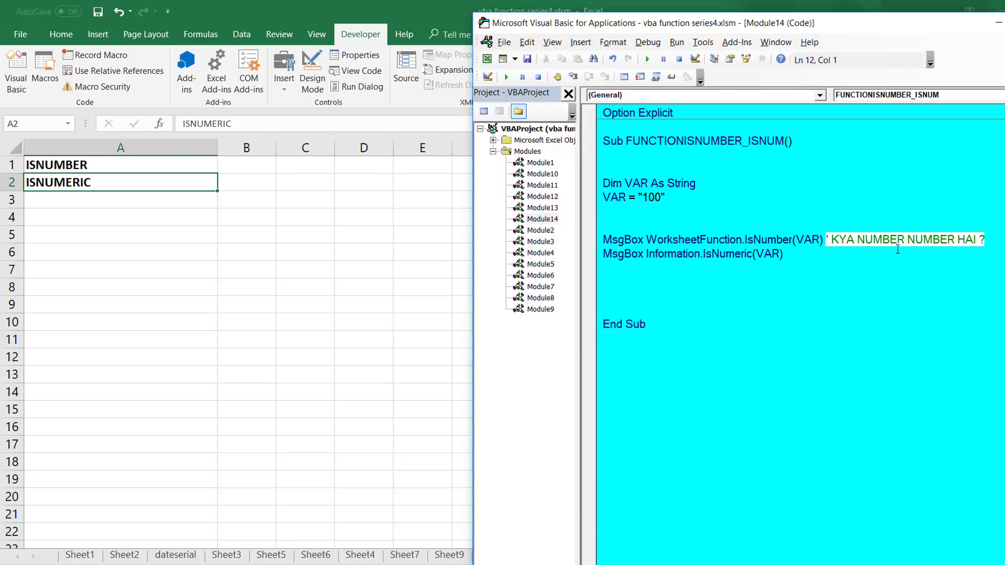
# Point out the value 100, the String type and VAR, then position at the IsNumeric line
pyautogui.click(874, 251)
pyautogui.doubleClick(654, 199)
pyautogui.doubleClick(689, 182)
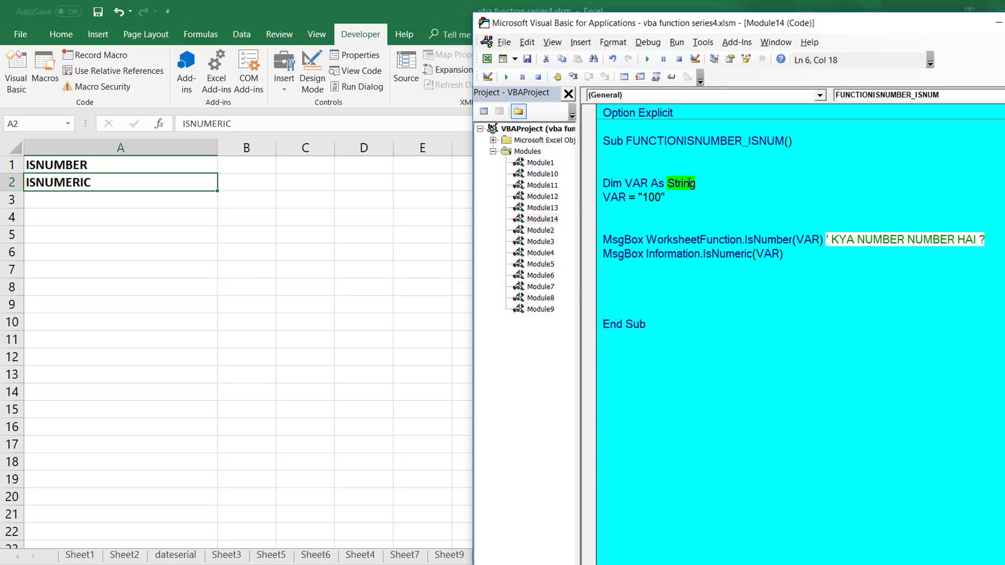
pyautogui.click(672, 196)
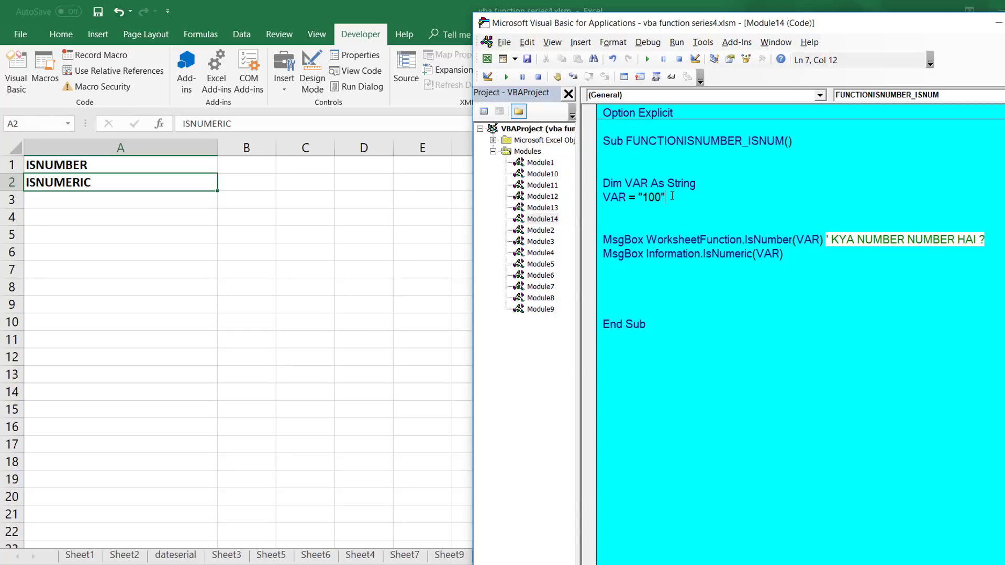
pyautogui.doubleClick(806, 240)
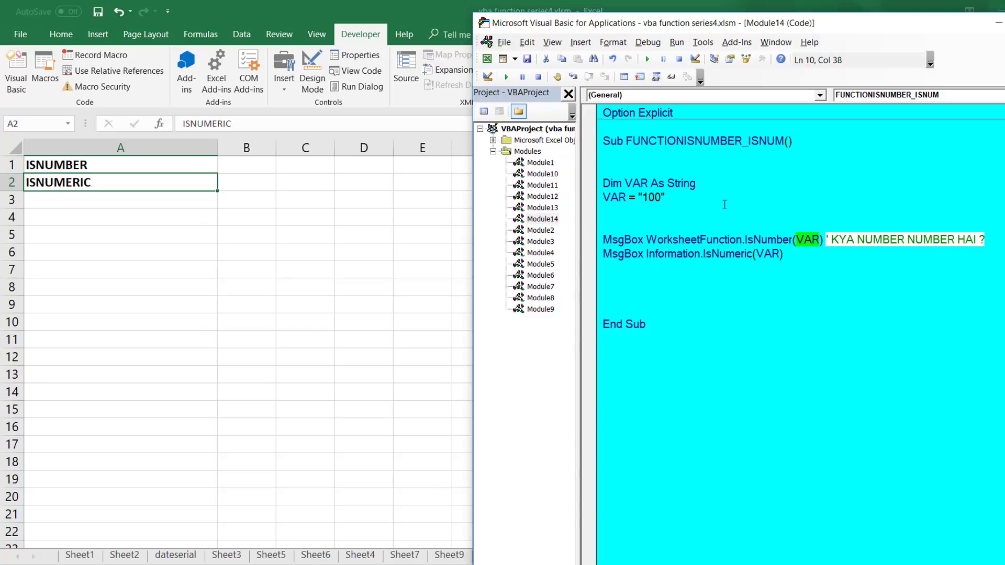
pyautogui.doubleClick(649, 196)
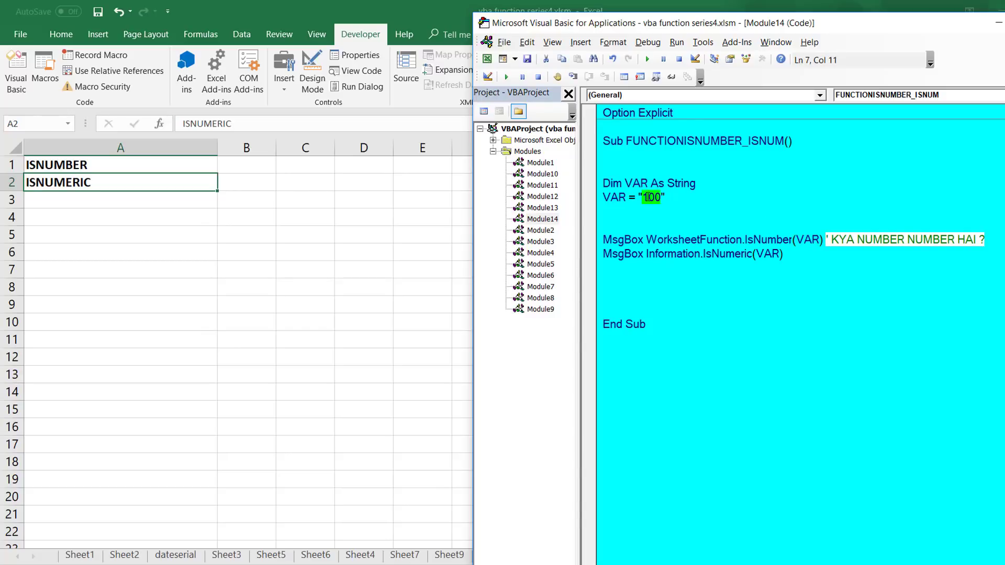
pyautogui.click(603, 241)
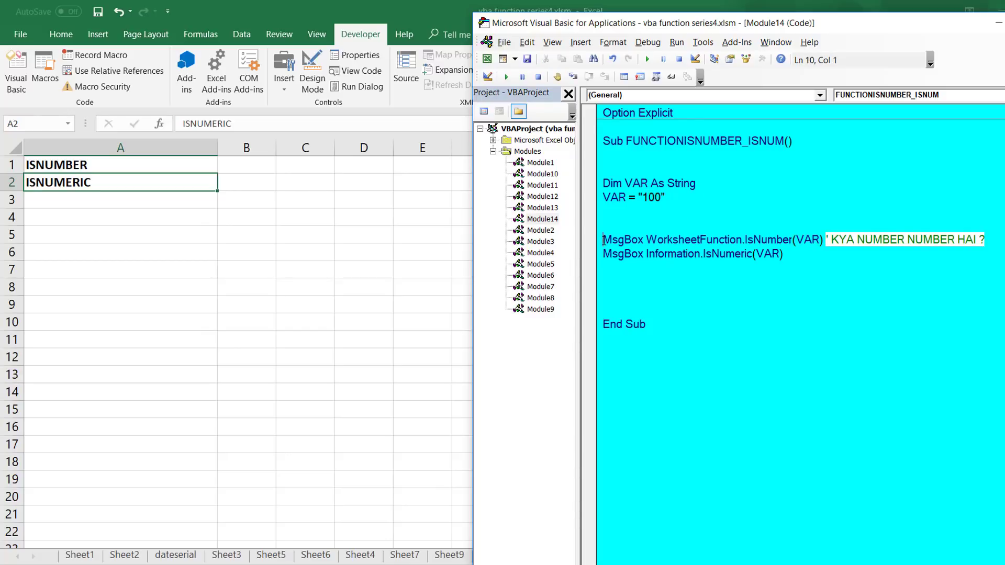
pyautogui.click(824, 239)
pyautogui.keyDown('shift'); pyautogui.click(604, 240); pyautogui.keyUp('shift')
pyautogui.click(801, 266)
pyautogui.press('Up')
# Separate the MsgBox lines with a blank line and comment IsNumeric with ' KYA YE NUMEER NUMBER CONVERTIBLE HAI
pyautogui.press('Return')
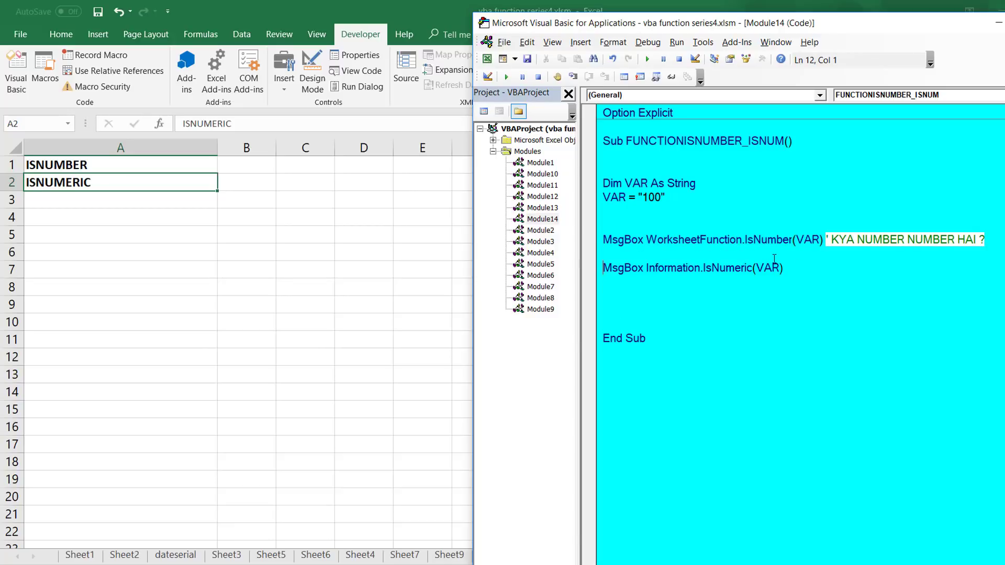
pyautogui.doubleClick(743, 269)
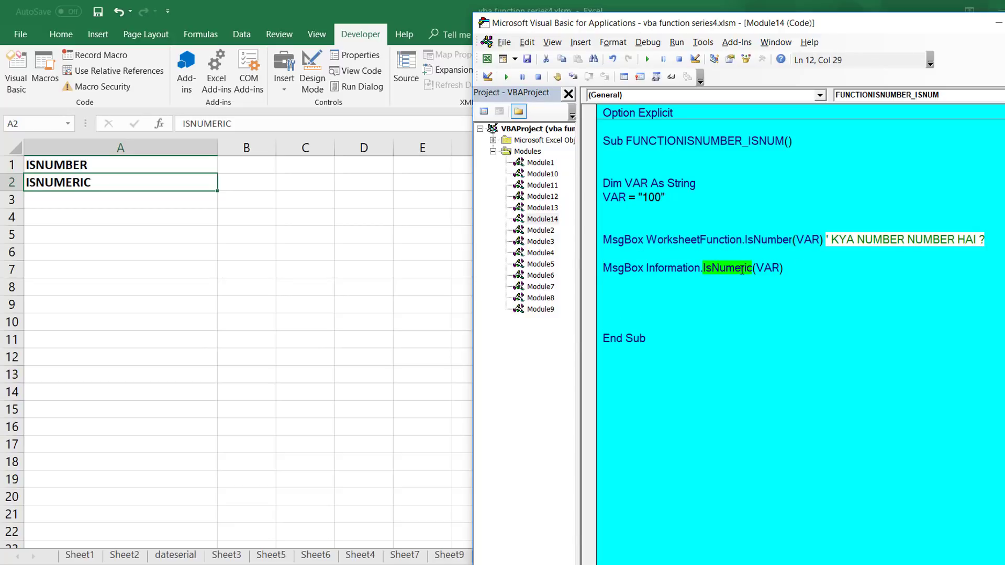
pyautogui.click(835, 269)
pyautogui.write("'")
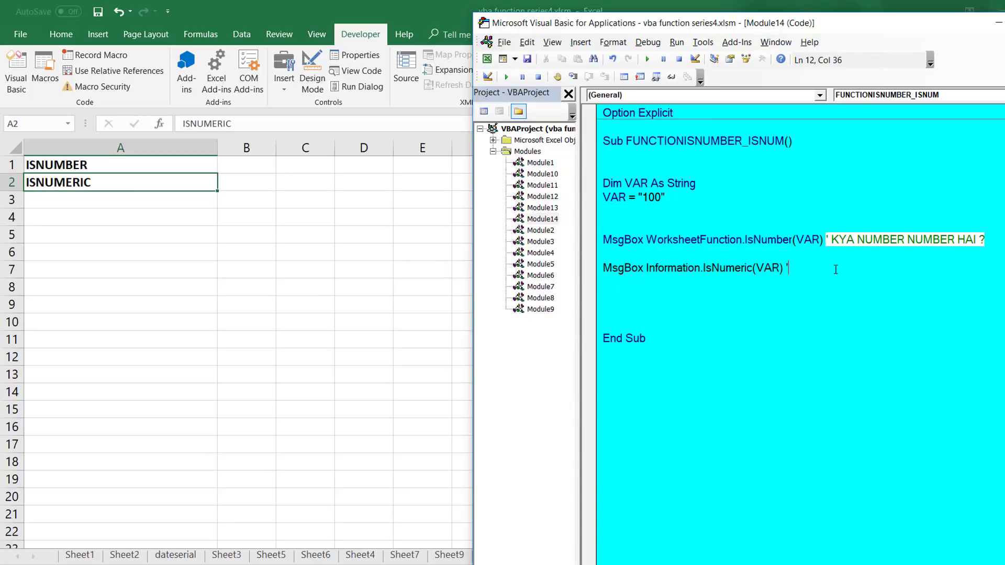
pyautogui.write(' KYA ')
pyautogui.write('YE NUME')
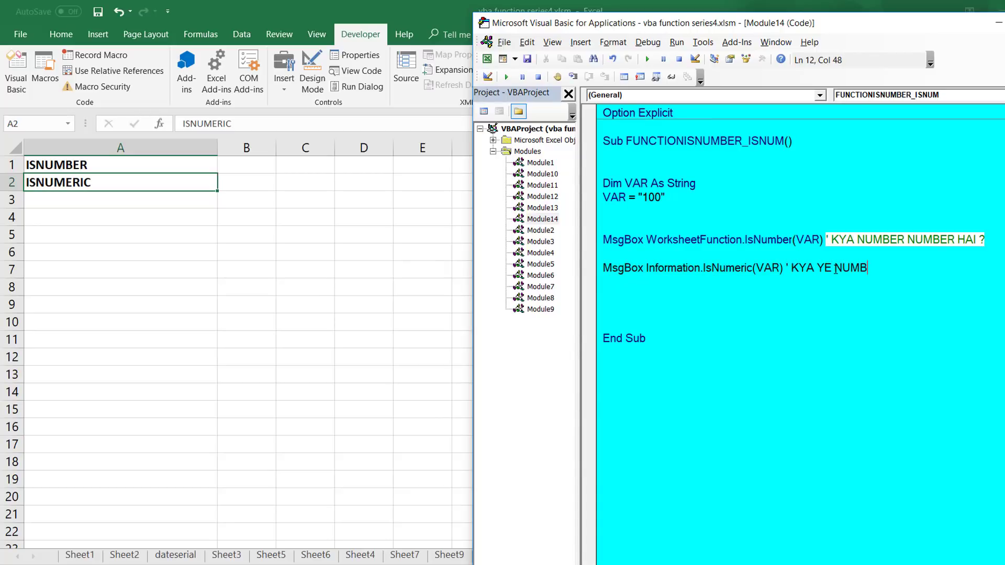
pyautogui.write('ER ')
pyautogui.write('NUMBER CON')
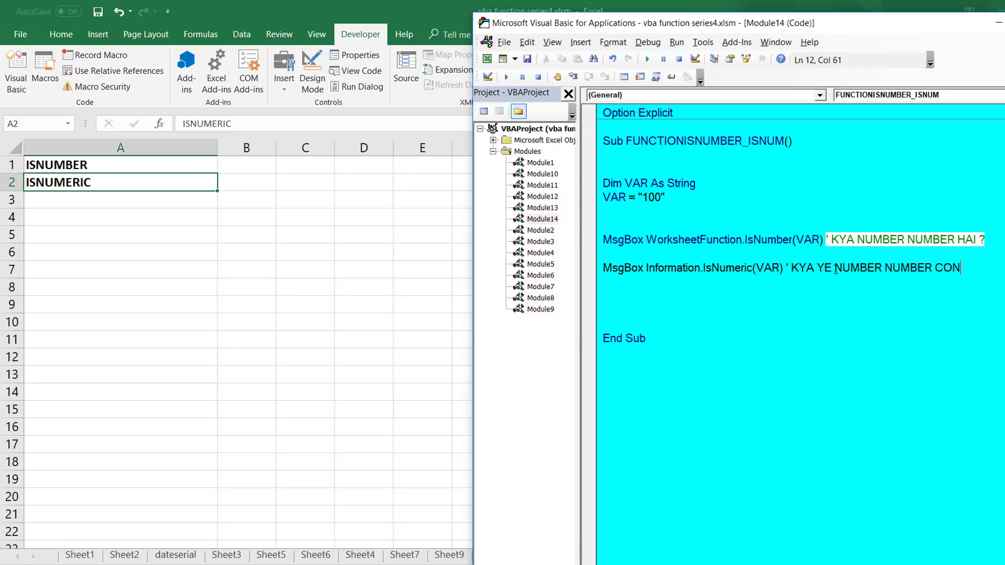
pyautogui.write('VERTIBLE HAI')
pyautogui.press('Down')
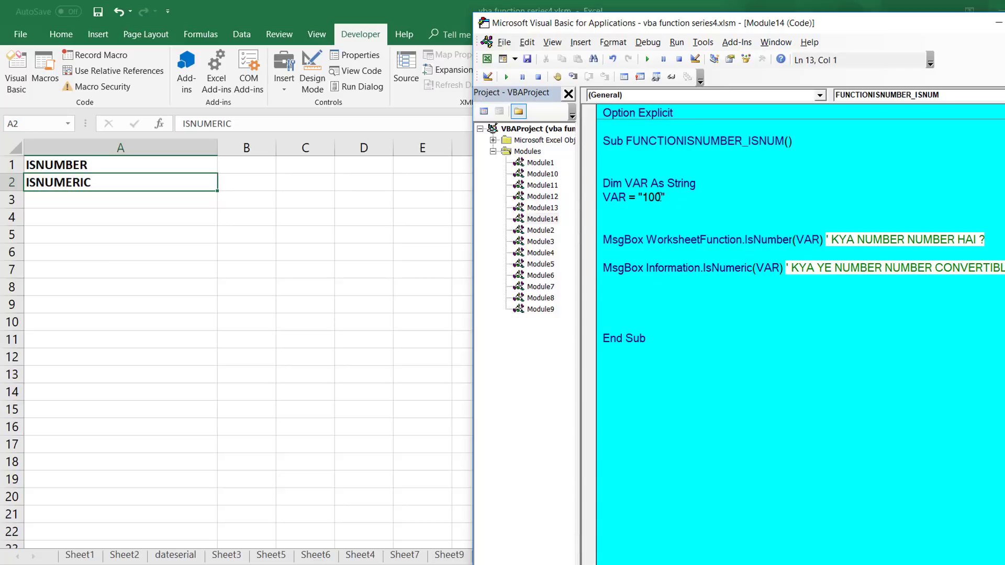
pyautogui.doubleClick(659, 196)
# Enter '100 as text in E4 and inspect its number-stored-as-text warning
pyautogui.click(429, 213)
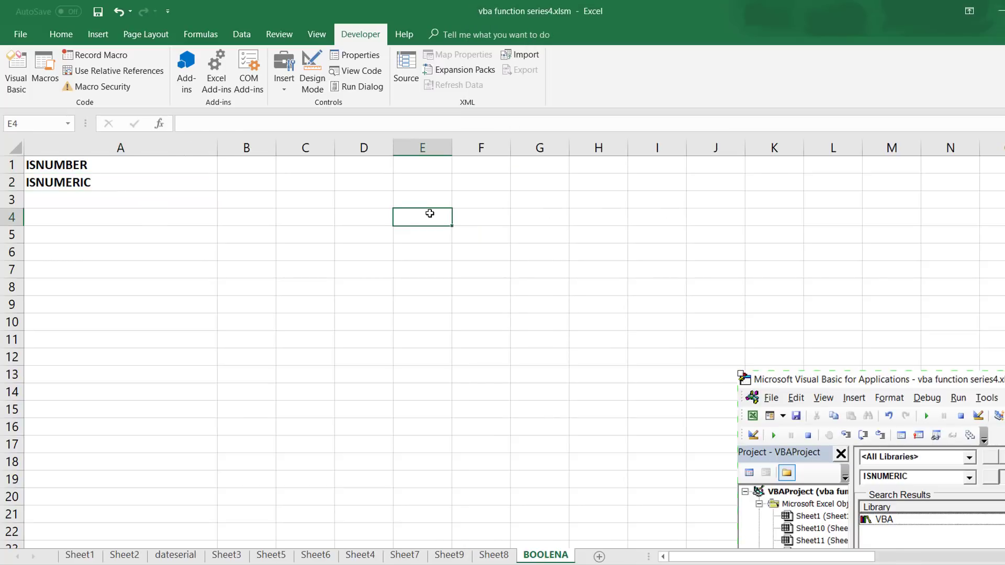
pyautogui.write("'")
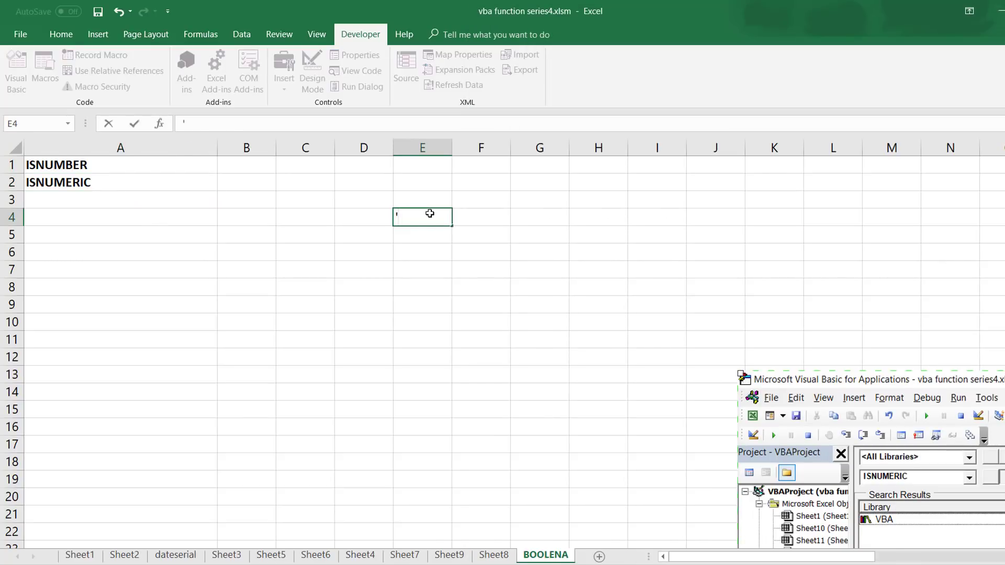
pyautogui.write('100')
pyautogui.press('Return')
pyautogui.click(430, 213)
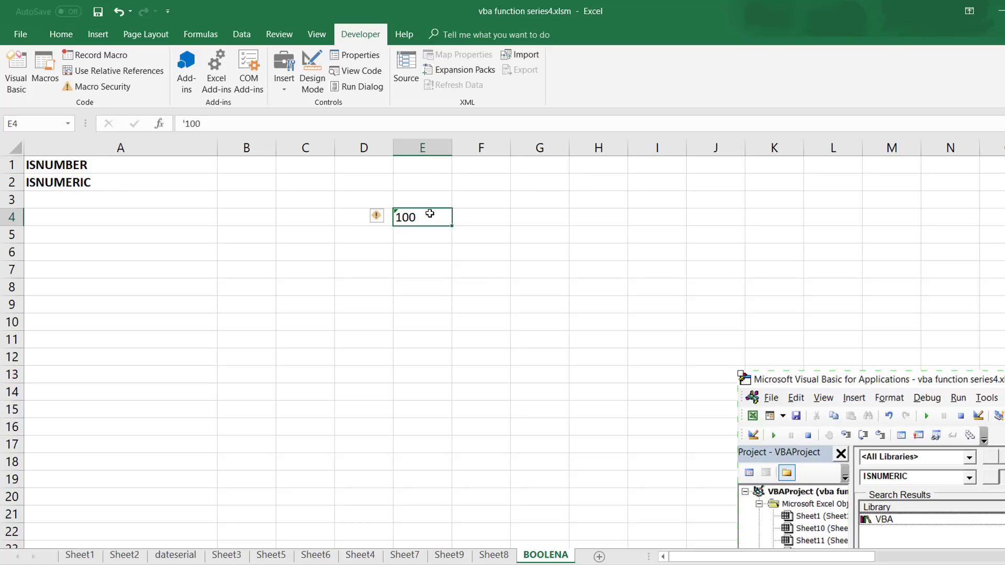
pyautogui.click(378, 216)
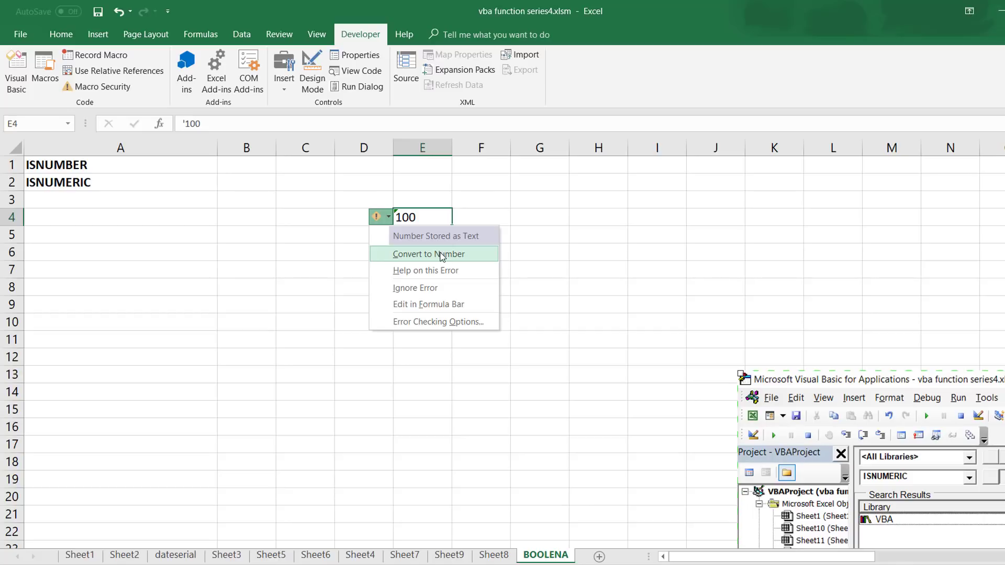
pyautogui.click(321, 272)
# Enter =E4*1 in G4 to convert the text 100 to a number
pyautogui.click(457, 234)
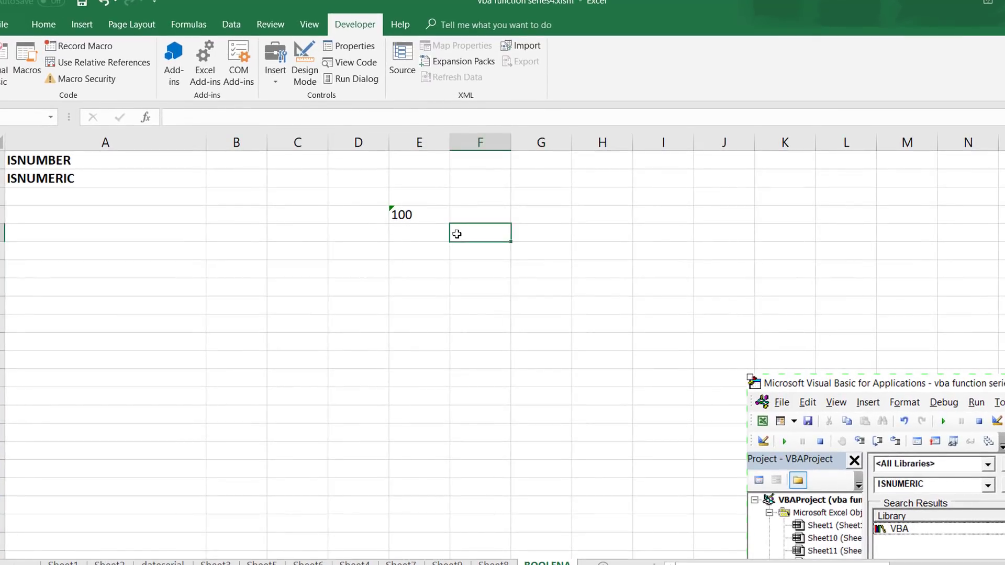
pyautogui.press('Left')
pyautogui.press('Up')
pyautogui.press('Right')
pyautogui.press('Right')
pyautogui.write('=')
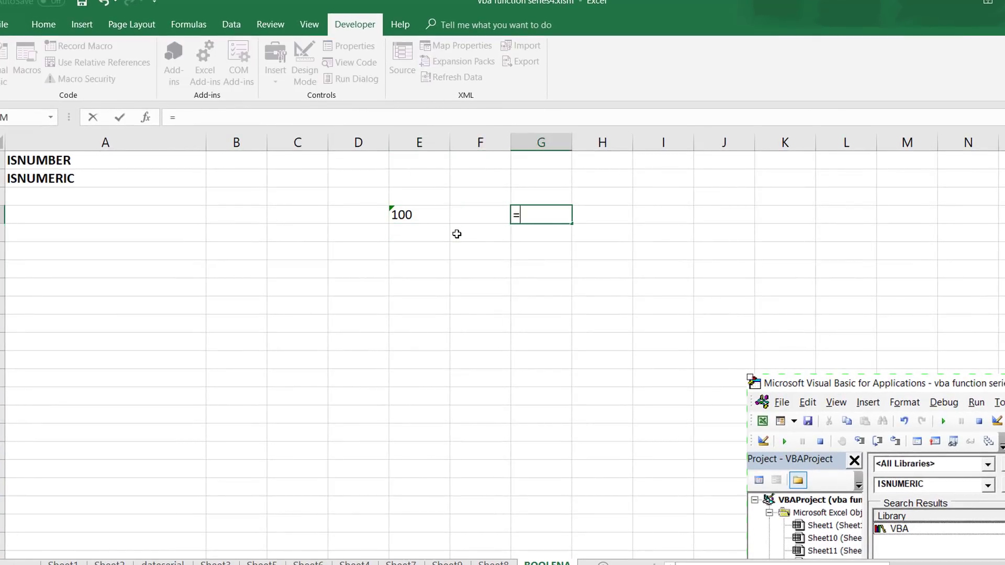
pyautogui.click(457, 234)
pyautogui.press('Left')
pyautogui.press('Up')
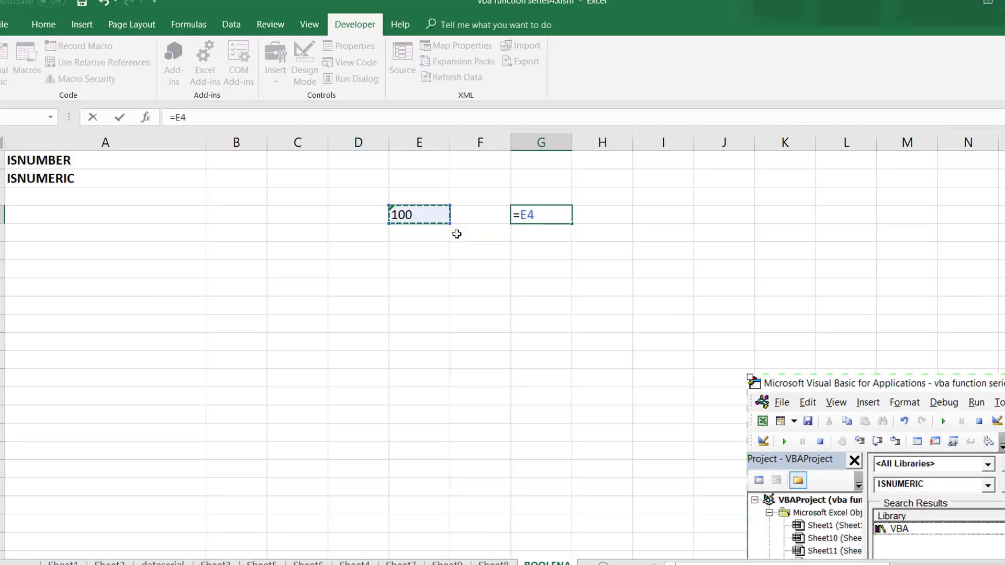
pyautogui.write('*1')
pyautogui.hotkey('ctrl', 'Return')
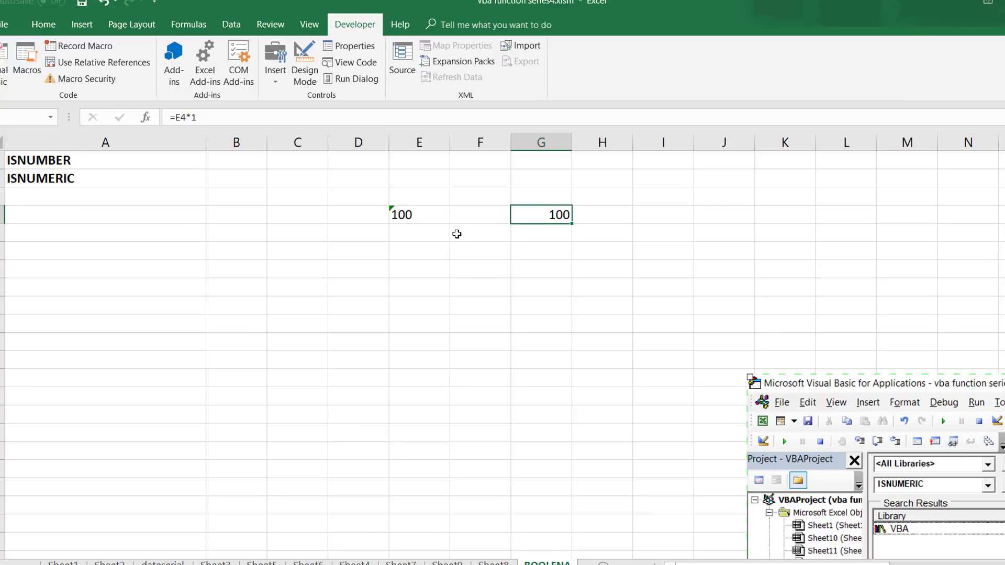
# Enter =--E4 in H4, showing 100 as a number
pyautogui.press('Right')
pyautogui.write('=')
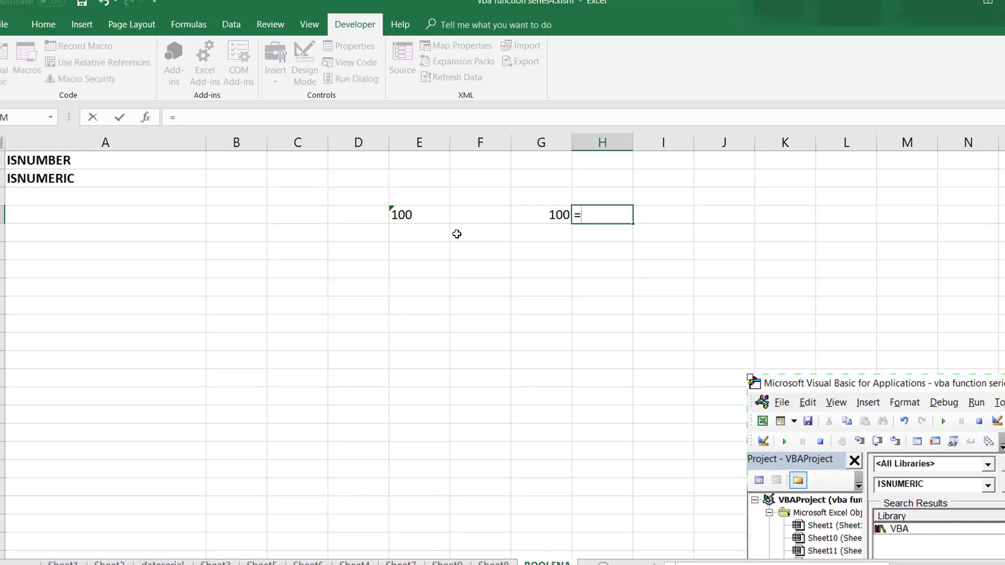
pyautogui.write('--')
pyautogui.click(420, 219)
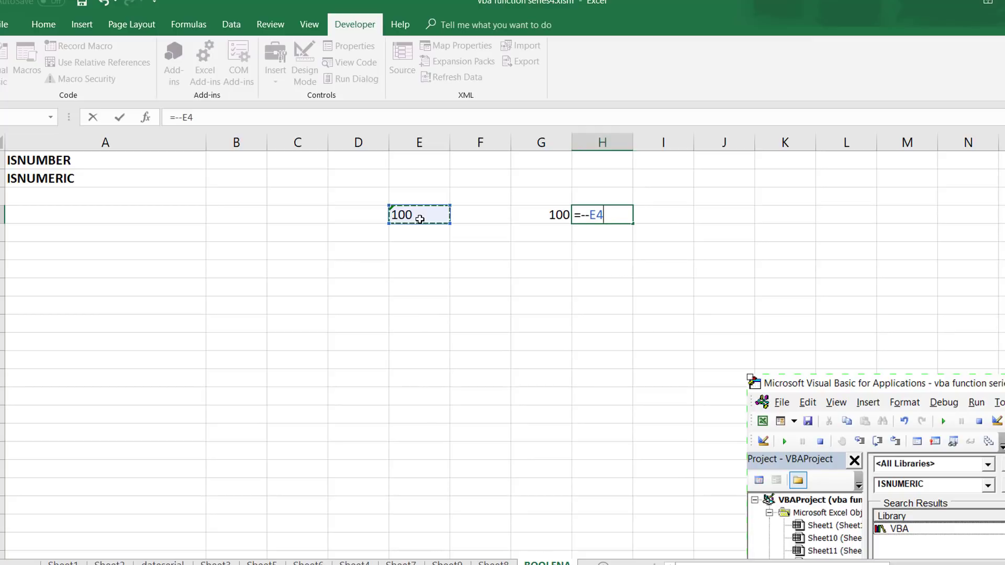
pyautogui.press('Return')
pyautogui.press('Up')
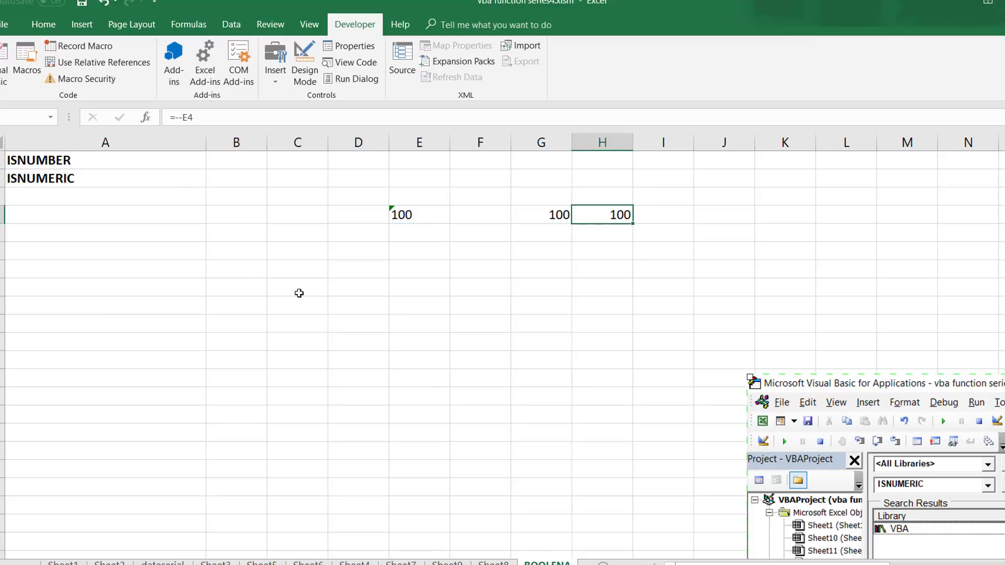
pyautogui.click(393, 279)
# Type SUNDAY in E8 and enter =E8*1 in G8, which returns #VALUE!
pyautogui.write('SU')
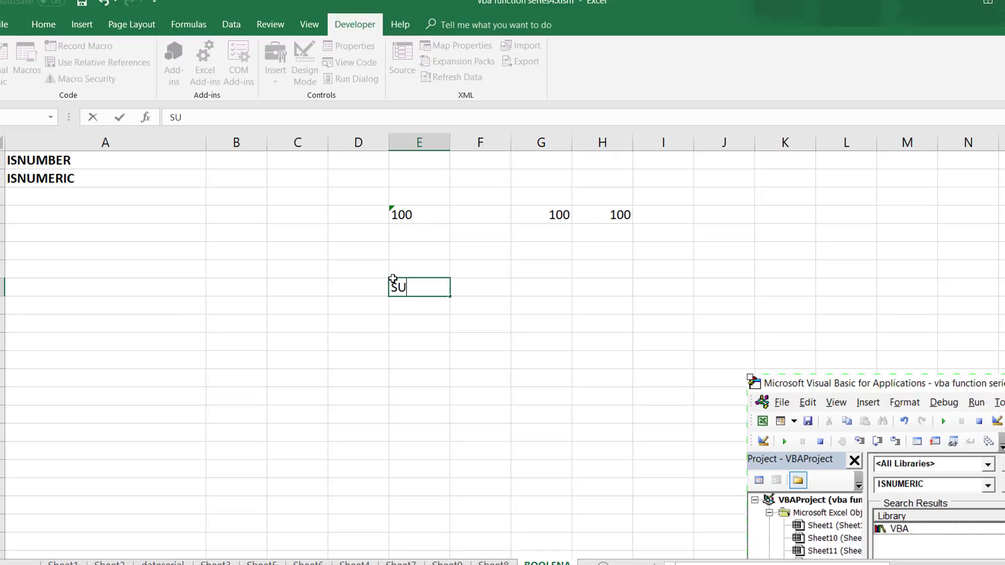
pyautogui.write('NDAY')
pyautogui.press('Return')
pyautogui.press('Up')
pyautogui.press('Right')
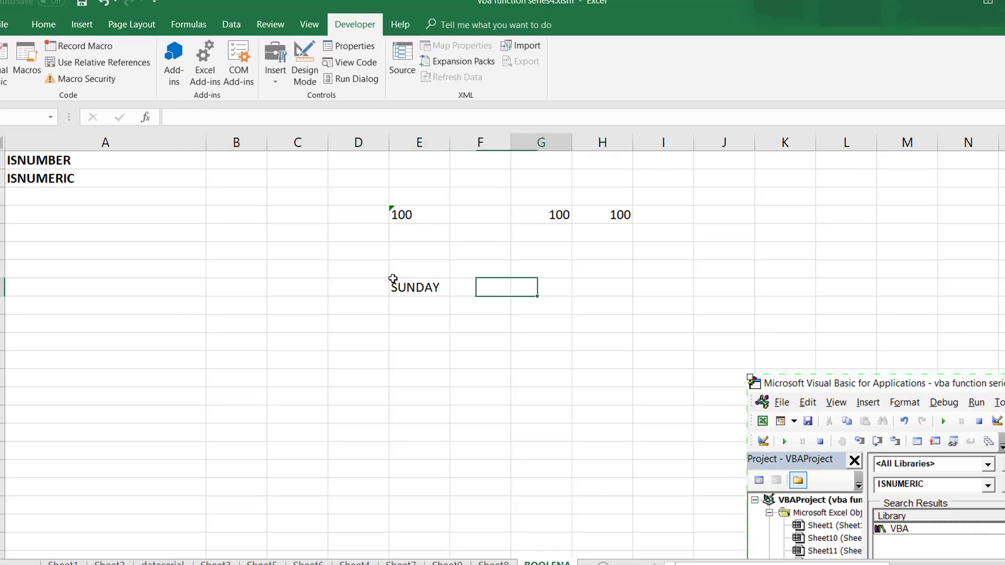
pyautogui.press('Right')
pyautogui.write('=')
pyautogui.click(393, 279)
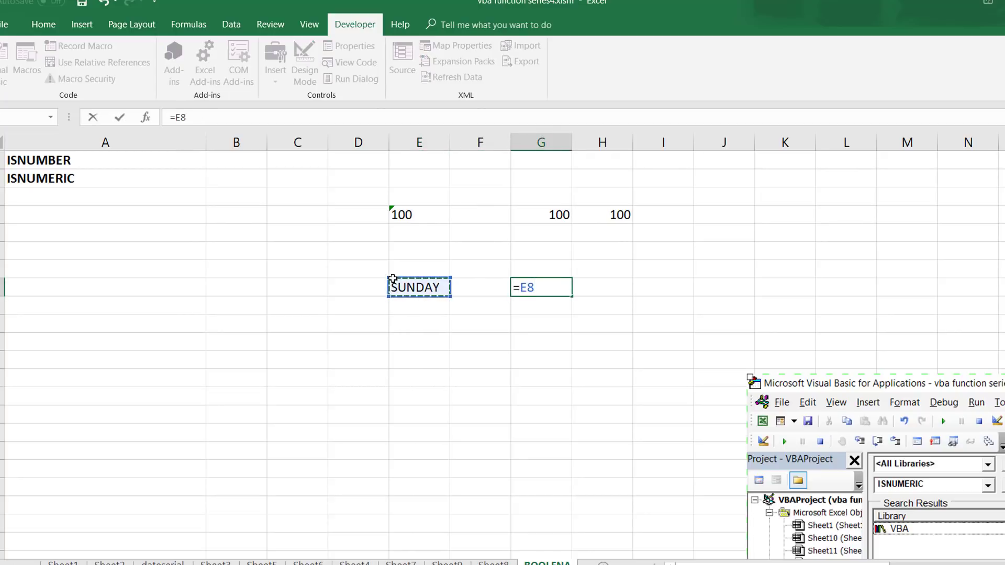
pyautogui.write('*1')
pyautogui.press('Return')
pyautogui.press('Up')
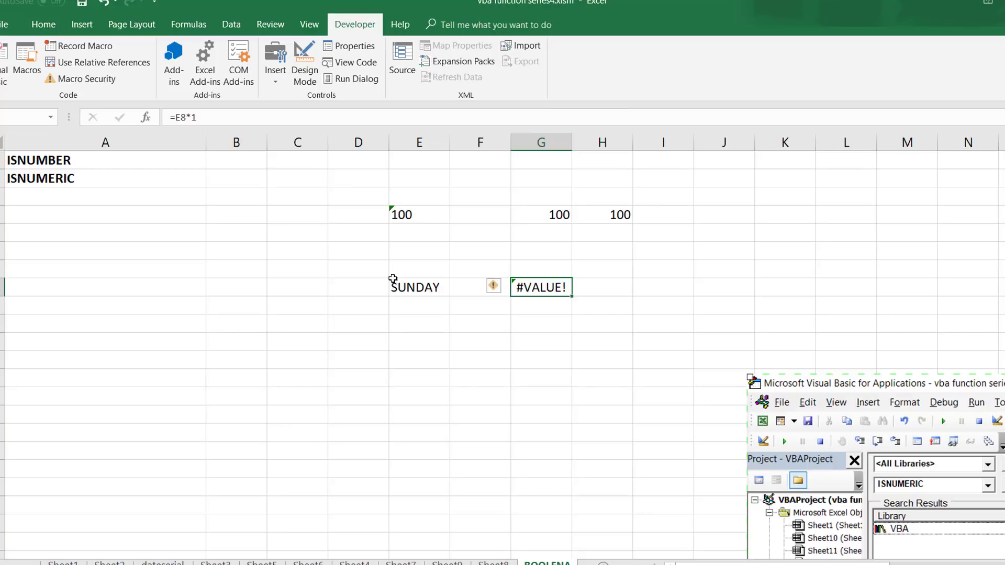
# Type SUNDAY in E9 and enter =E9+G8 in G10, also returning #VALUE!
pyautogui.click(407, 308)
pyautogui.write('SUNDAY')
pyautogui.press('Tab')
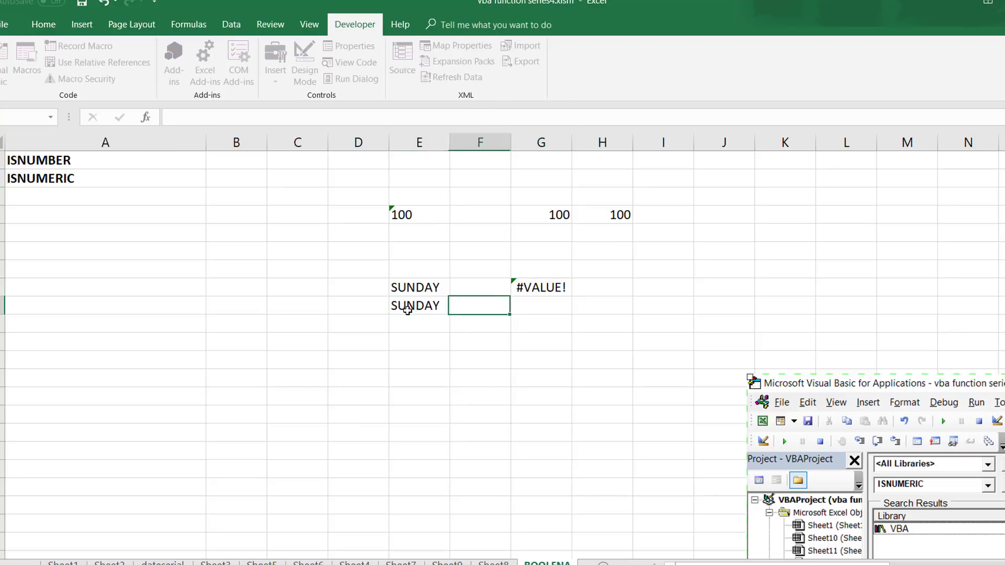
pyautogui.press('Right')
pyautogui.press('Down')
pyautogui.write('=')
pyautogui.press('Left')
pyautogui.press('Left')
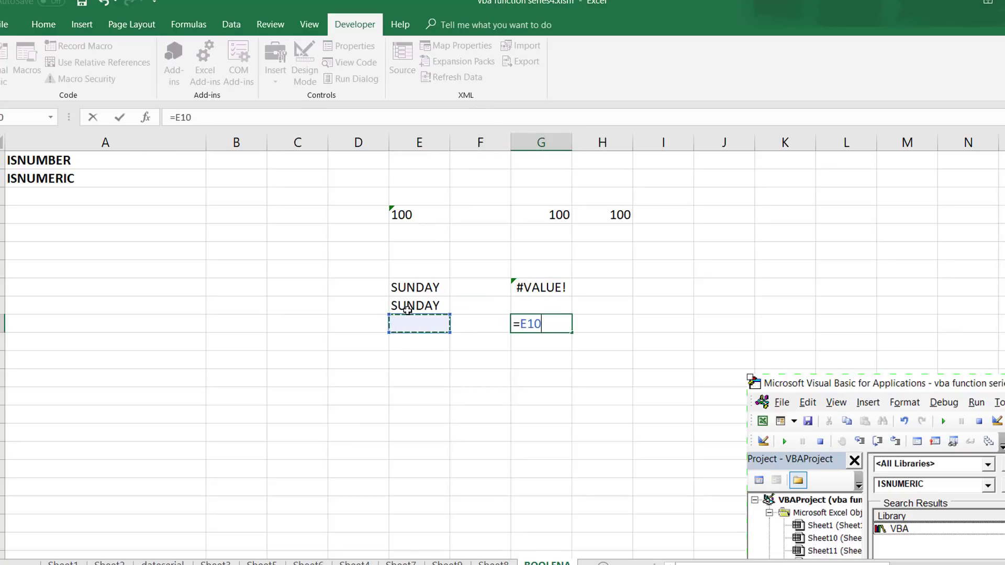
pyautogui.press('Up')
pyautogui.write('+')
pyautogui.press('Up')
pyautogui.press('Up')
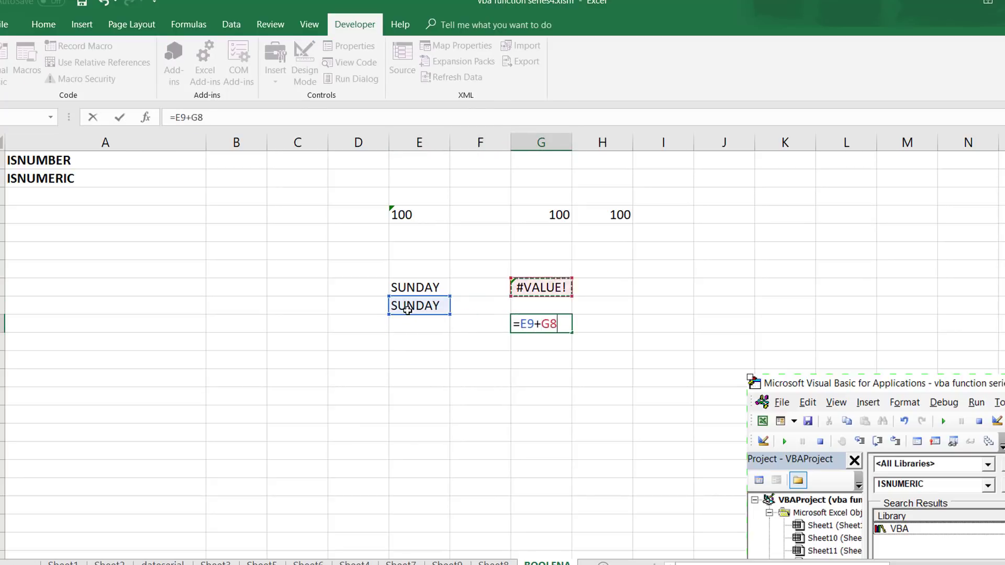
pyautogui.press('Return')
# Reselect the text 100 in cell E4
pyautogui.press('Up')
pyautogui.press('Up')
pyautogui.press('Up')
pyautogui.press('Left')
pyautogui.press('Left')
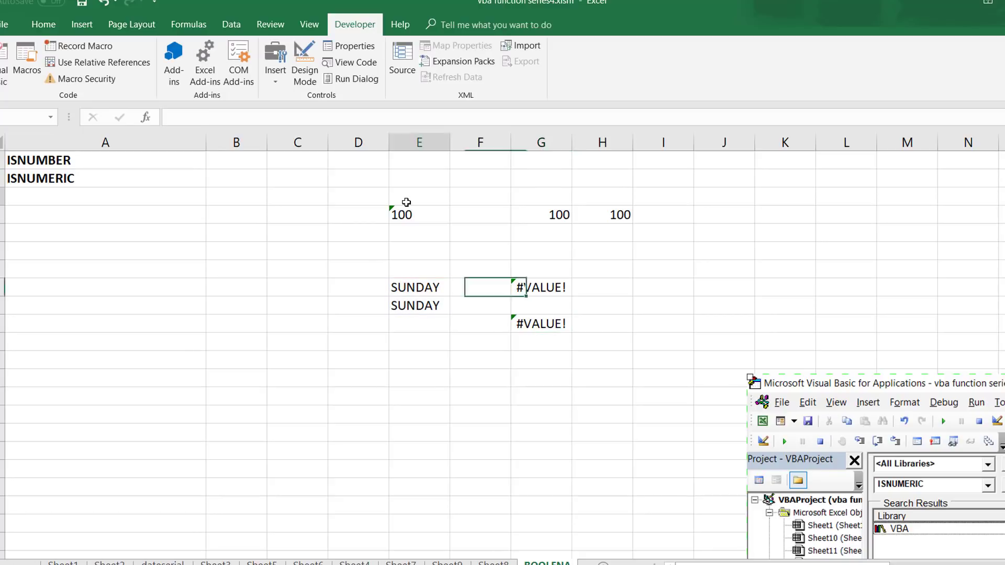
pyautogui.click(407, 202)
pyautogui.click(414, 219)
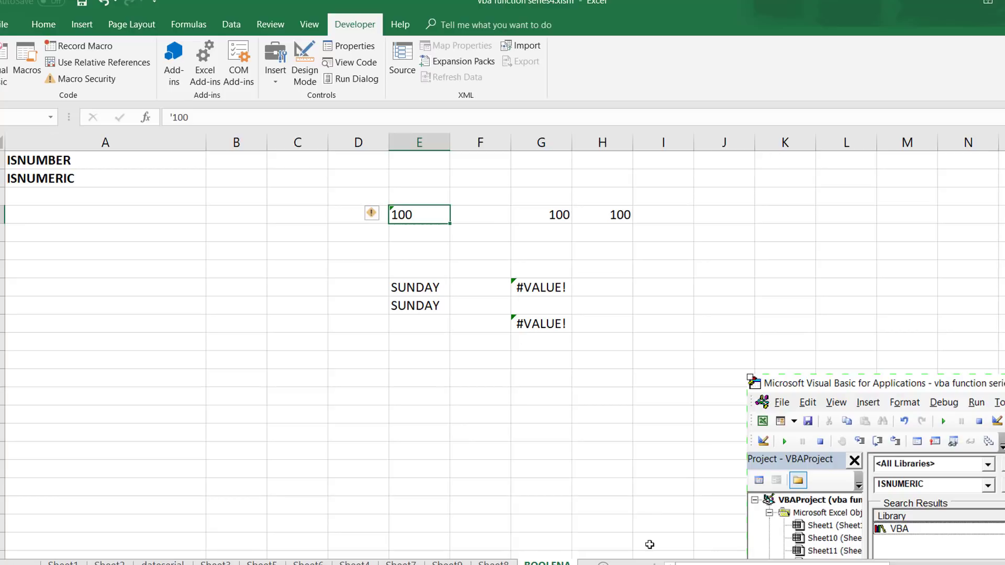
# Back in the code editor, highlight the IsNumeric function and its VAR argument
pyautogui.hotkey('alt', 'F11')
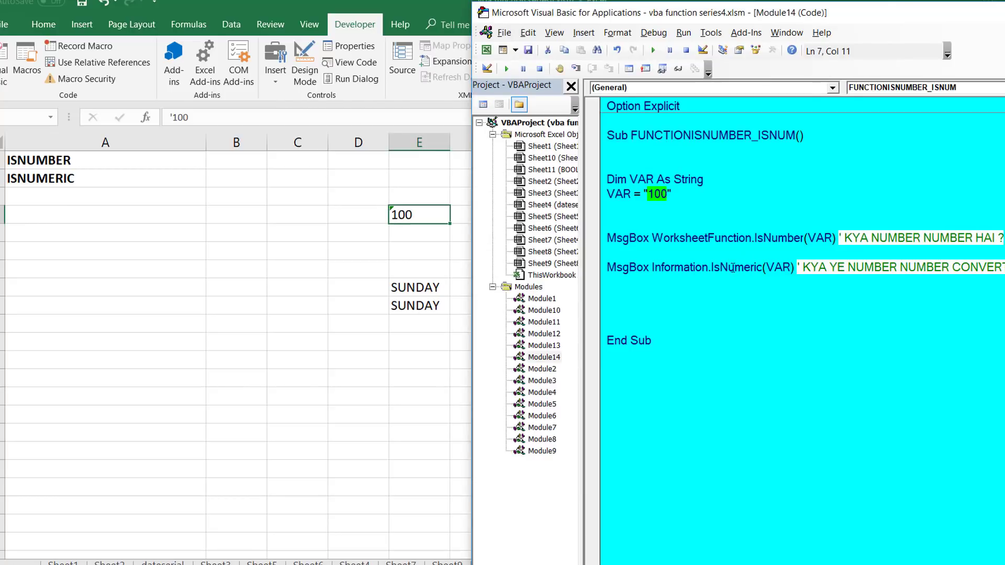
pyautogui.doubleClick(733, 268)
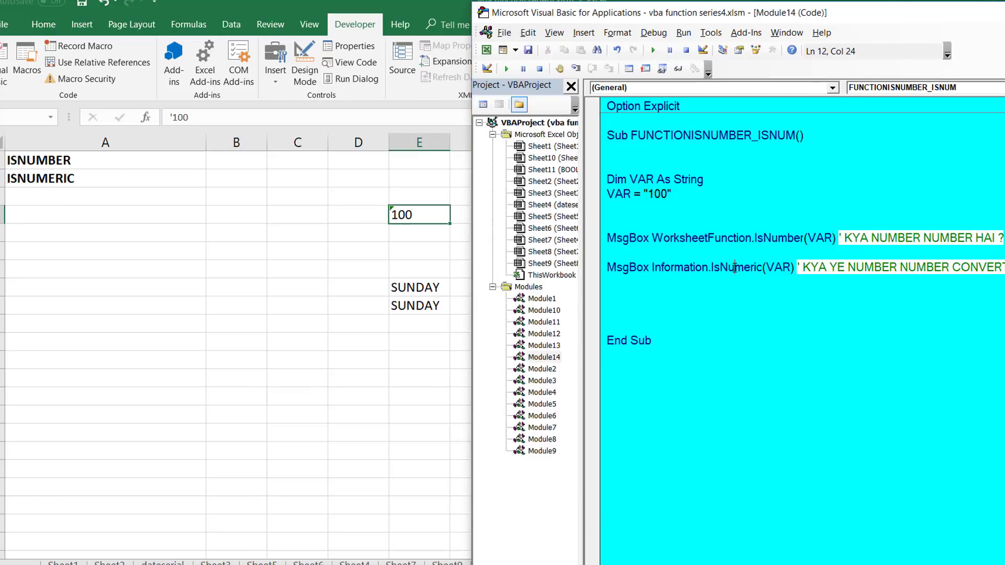
pyautogui.doubleClick(780, 268)
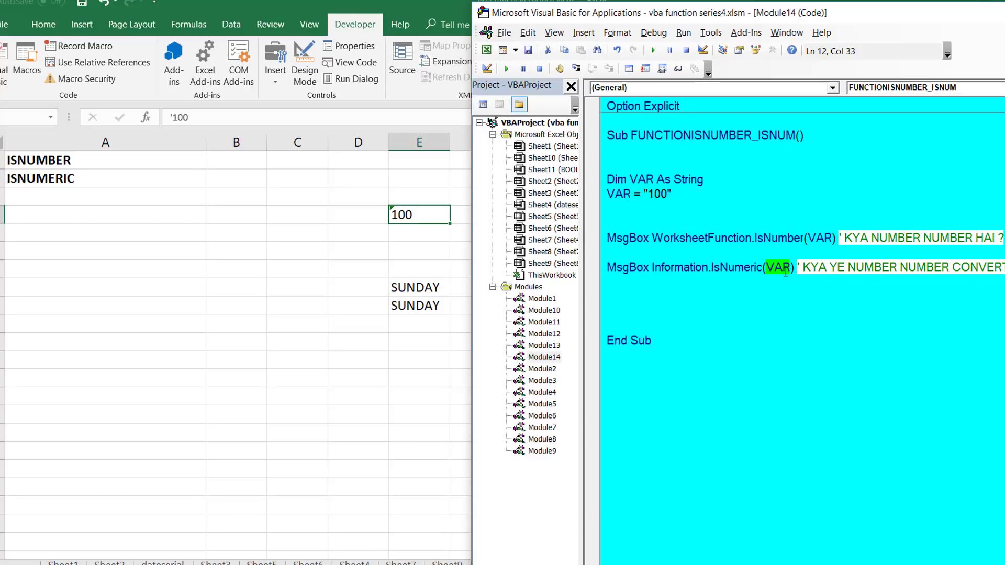
# Step through the ISNUM macro with F8, dismissing the False and True message boxes
pyautogui.click(666, 304)
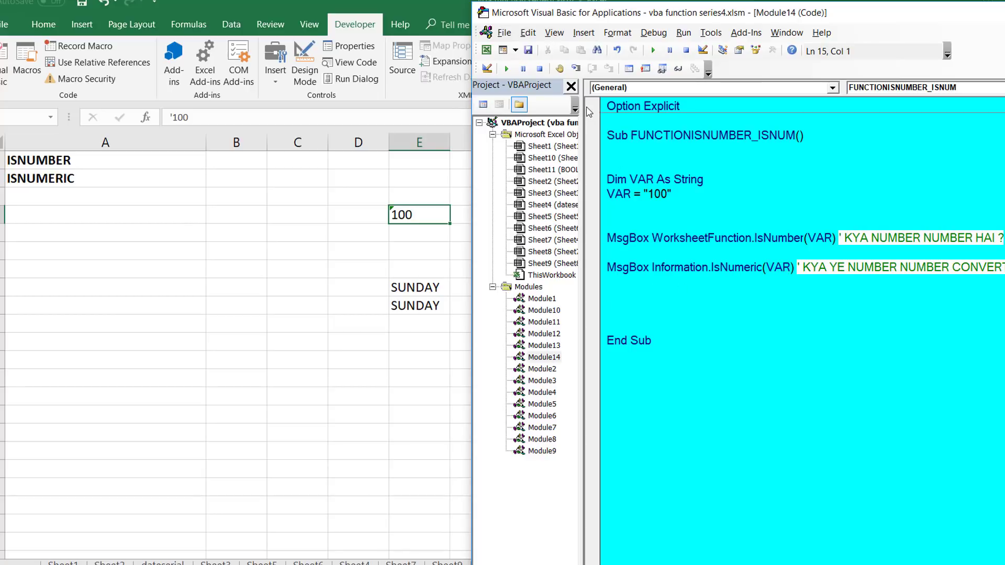
pyautogui.doubleClick(576, 68)
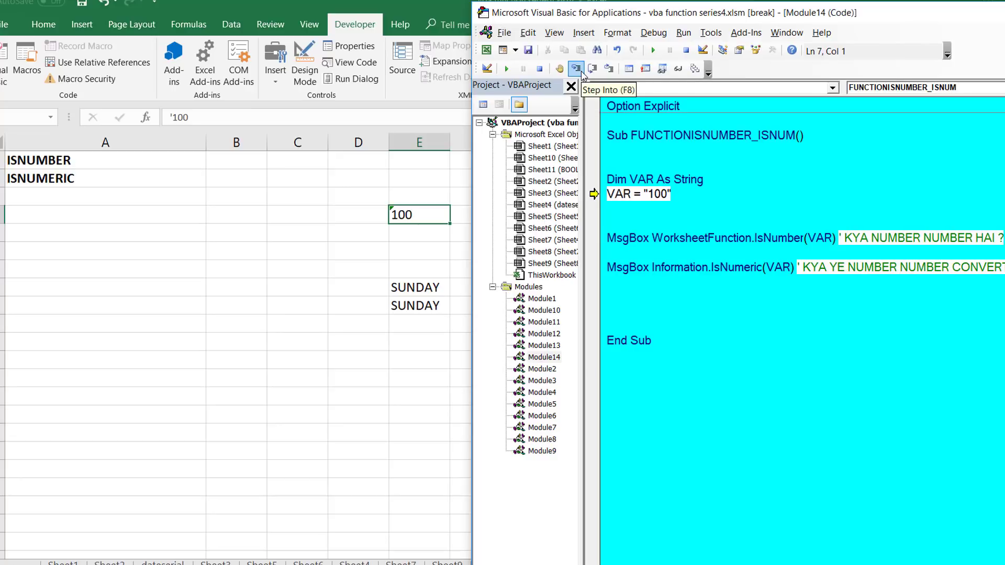
pyautogui.click(576, 68)
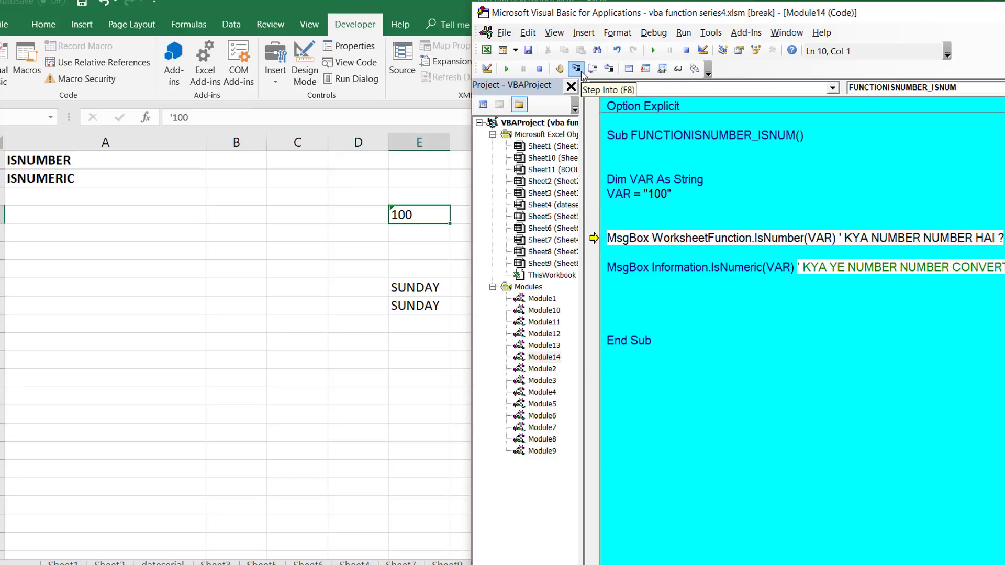
pyautogui.click(576, 69)
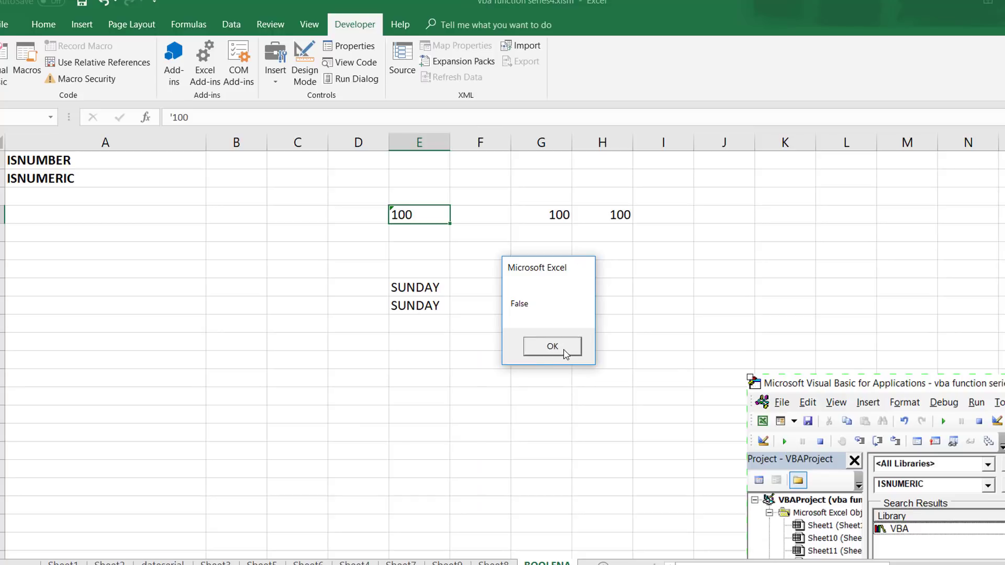
pyautogui.click(564, 350)
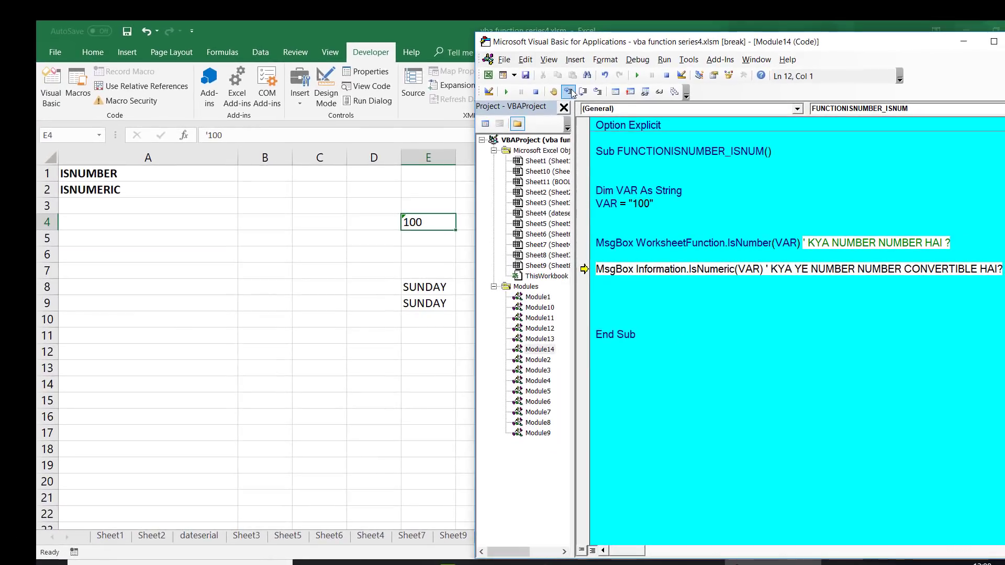
pyautogui.click(572, 93)
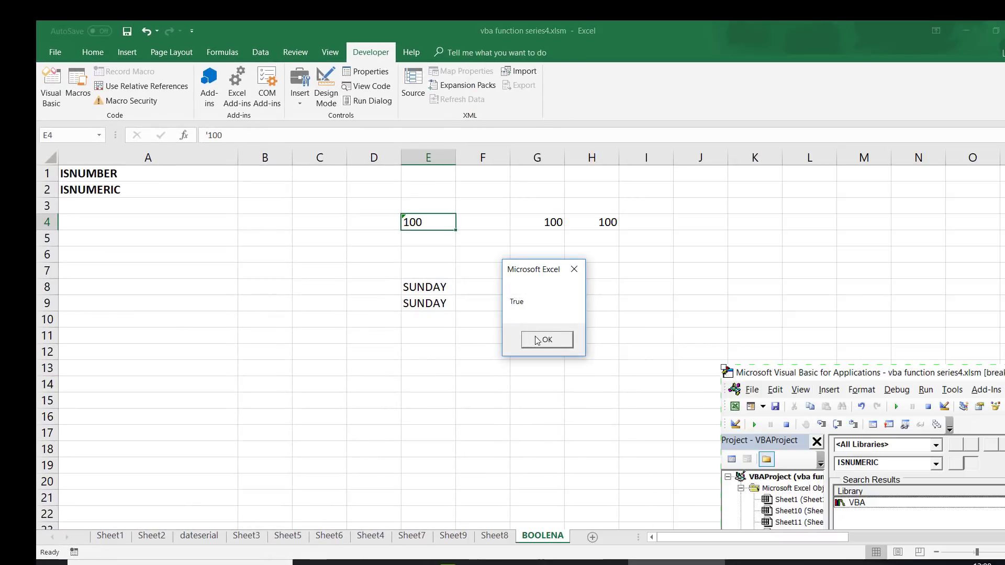
pyautogui.click(556, 339)
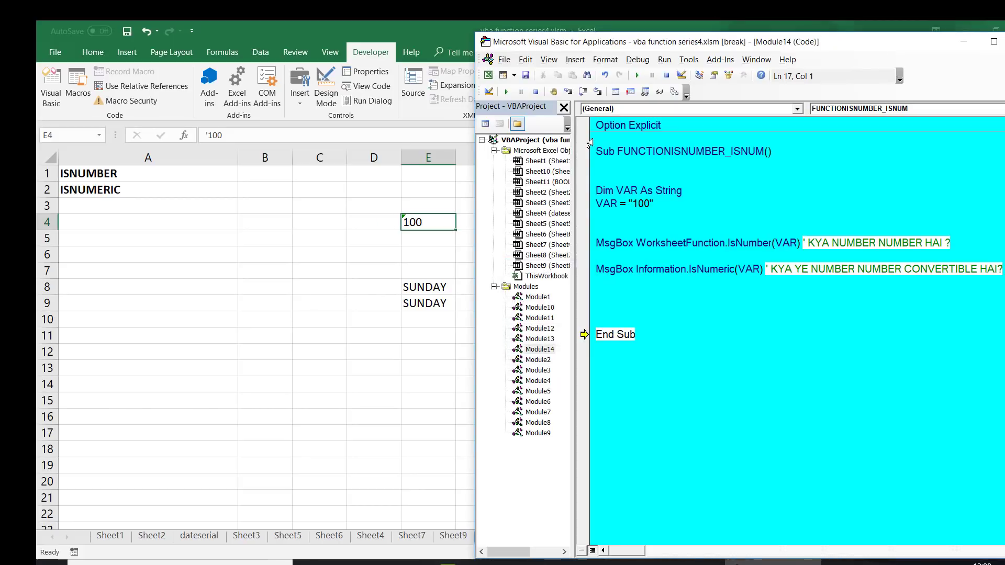
pyautogui.press('F8')
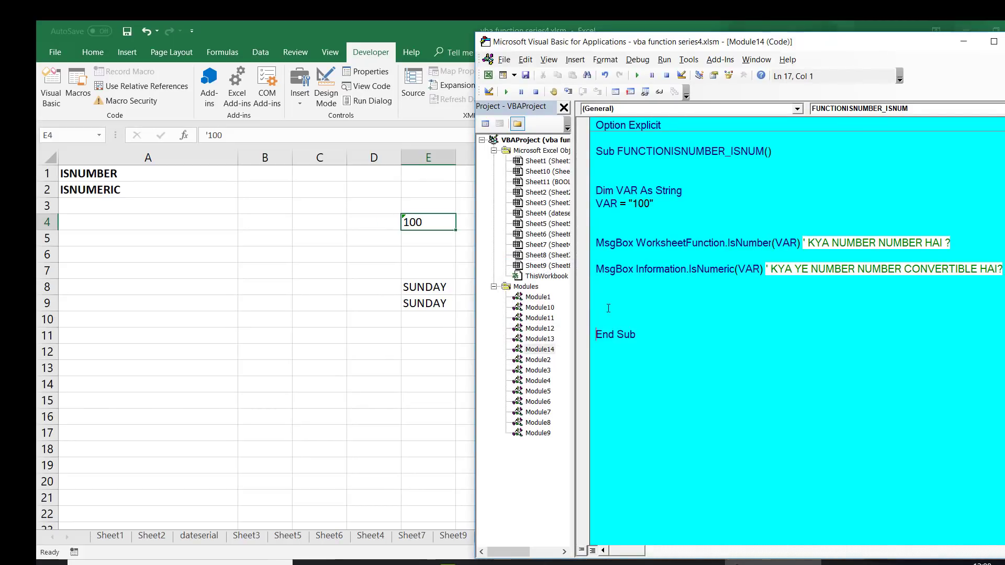
# Remove the blank lines above End Sub, tidy the editor window, and select A7 in Excel
pyautogui.press('Delete')
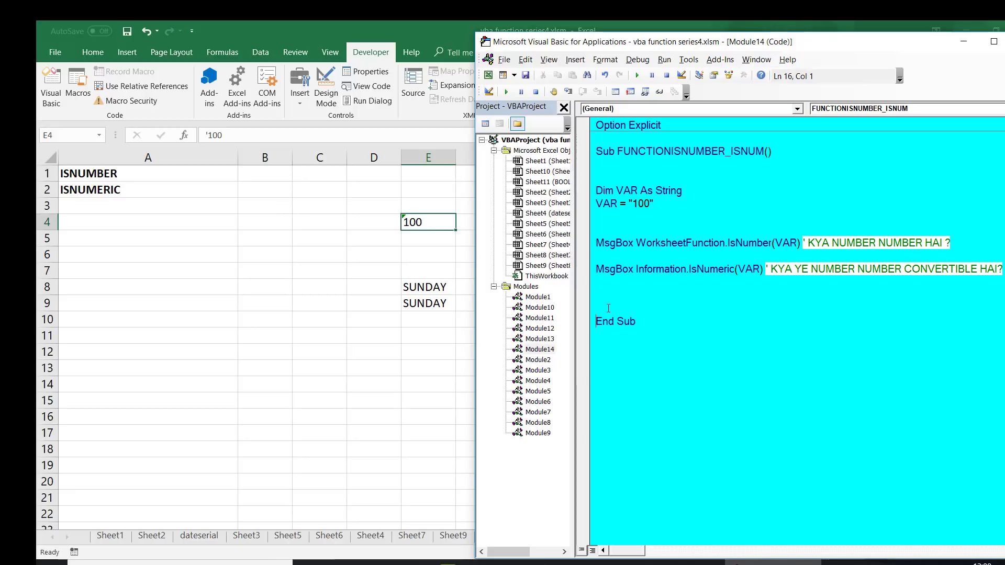
pyautogui.press('BackSpace')
pyautogui.press('BackSpace')
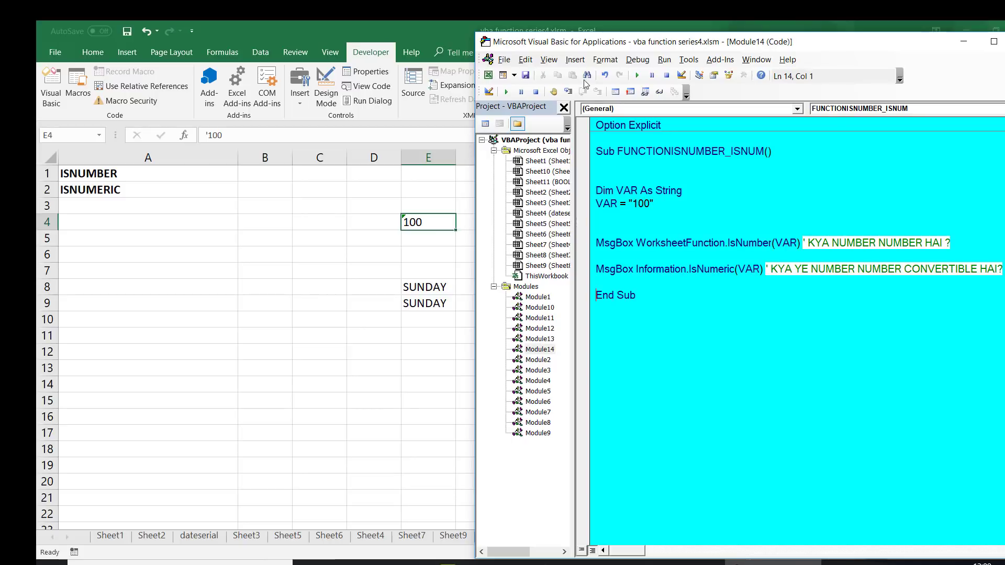
pyautogui.click(494, 151)
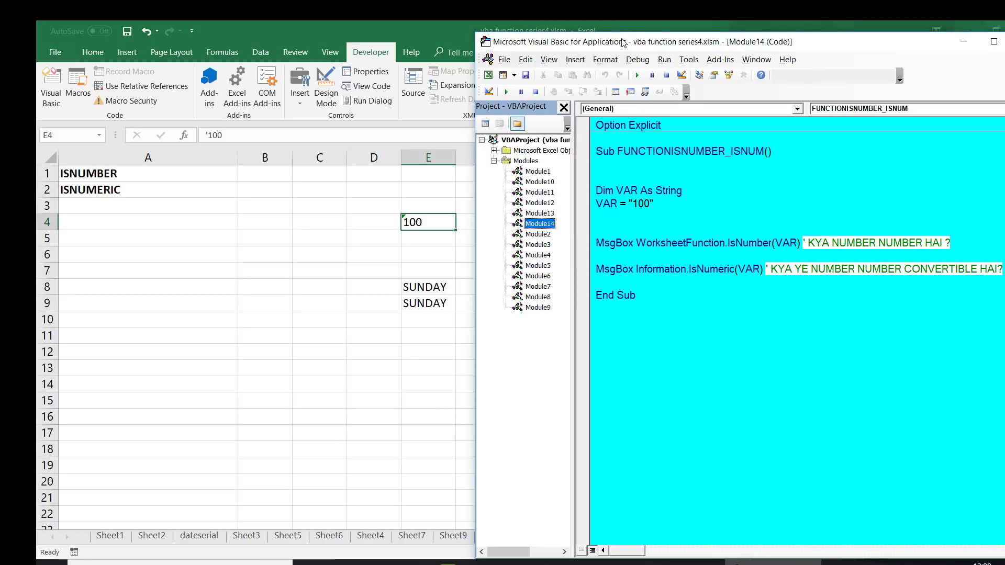
pyautogui.moveTo(623, 41); pyautogui.dragTo(606, 31)
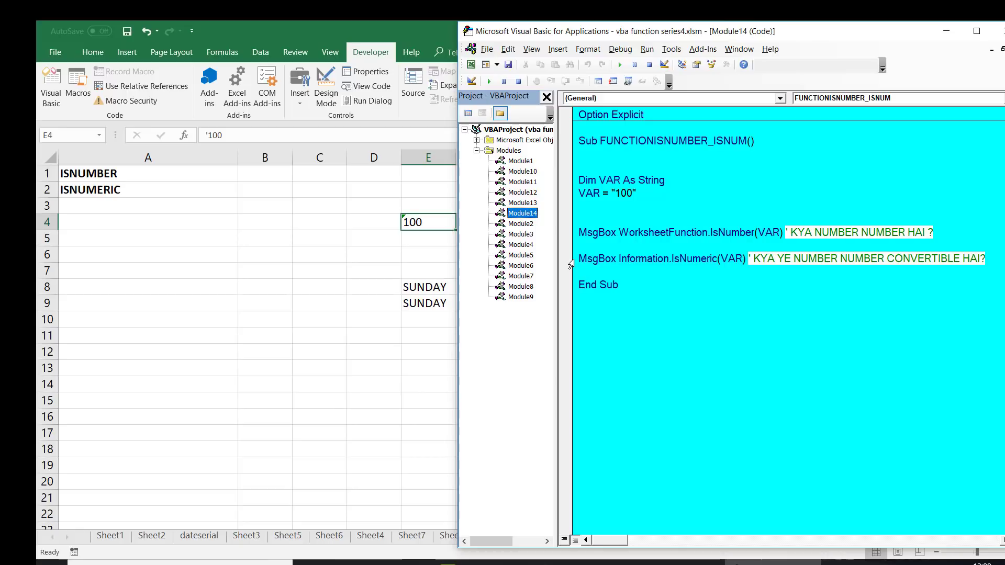
pyautogui.click(232, 262)
pyautogui.click(166, 262)
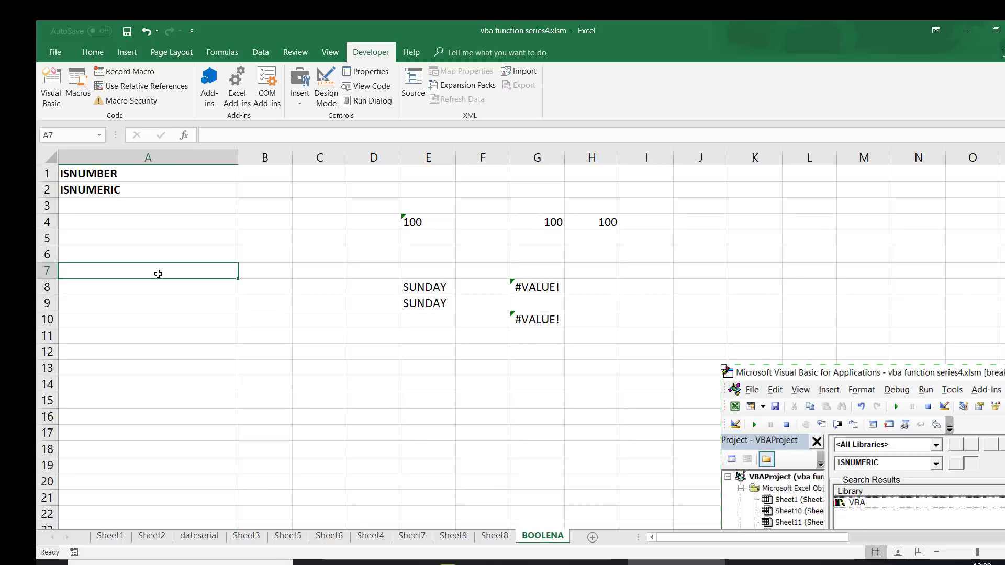
# Add a new worksheet and enter the sample text 76A in B2
pyautogui.click(593, 537)
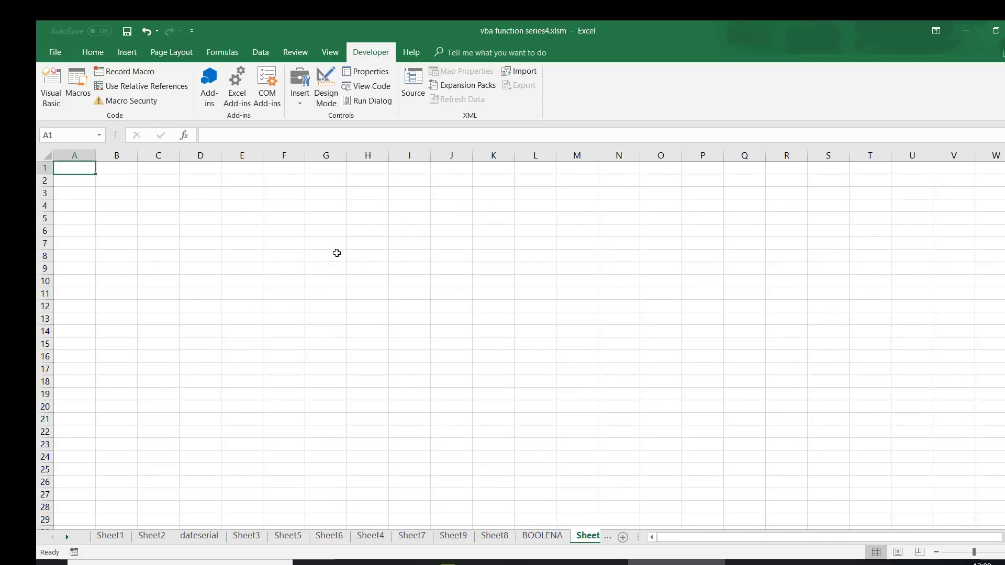
pyautogui.keyDown('ctrl'); pyautogui.scroll(4, 335, 252); pyautogui.keyUp('ctrl')
pyautogui.click(156, 197)
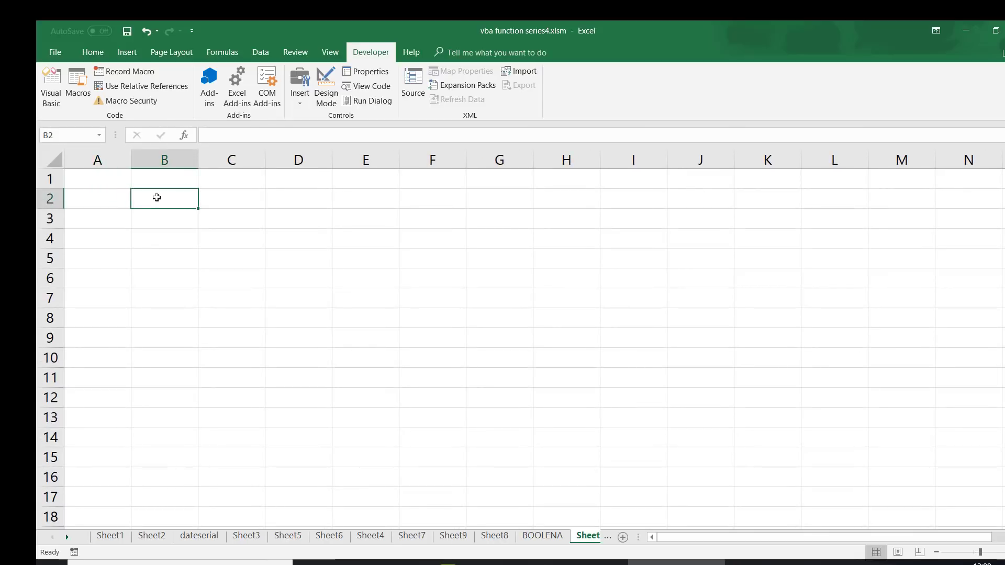
pyautogui.write('76')
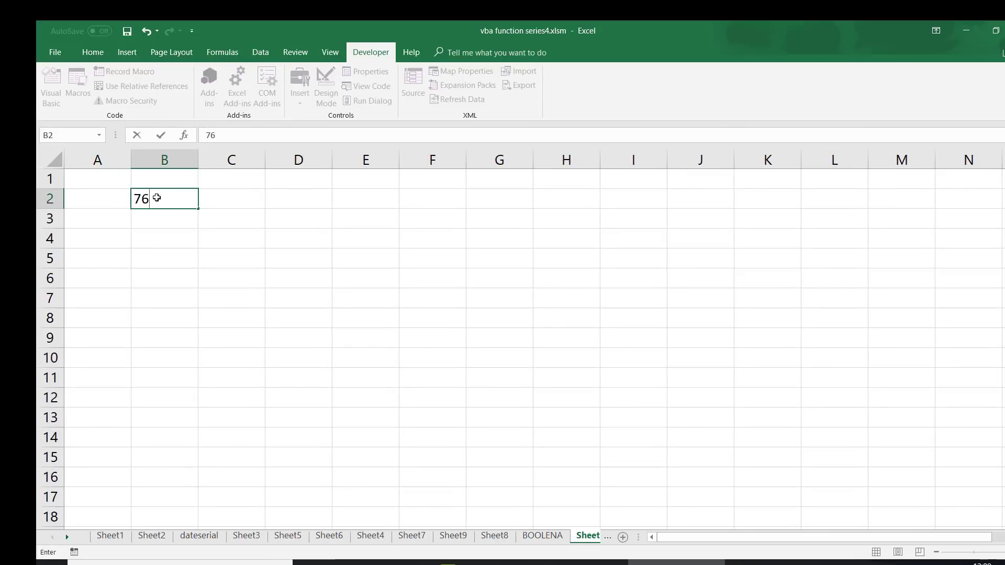
pyautogui.write('AJ')
pyautogui.press('Return')
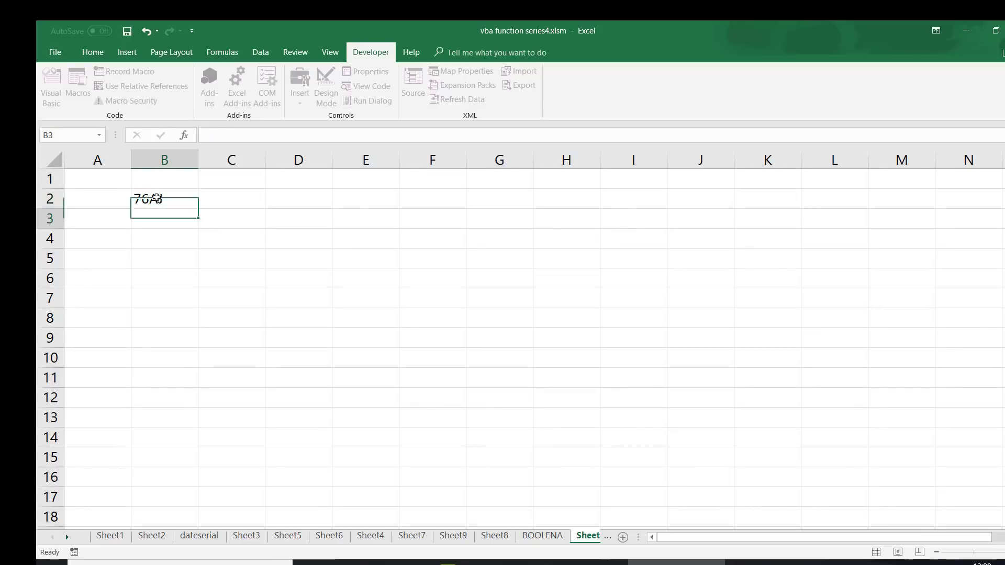
# Enter sample outputs 67 in D2 and JA in E2
pyautogui.press('Up')
pyautogui.press('Up')
pyautogui.press('Right')
pyautogui.press('Down')
pyautogui.press('Down')
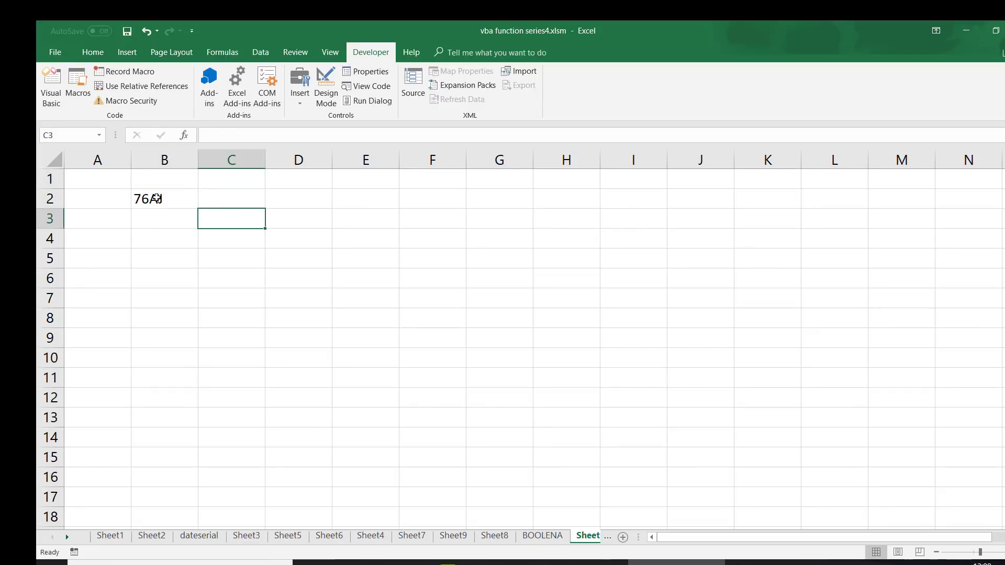
pyautogui.press('Up')
pyautogui.press('Right')
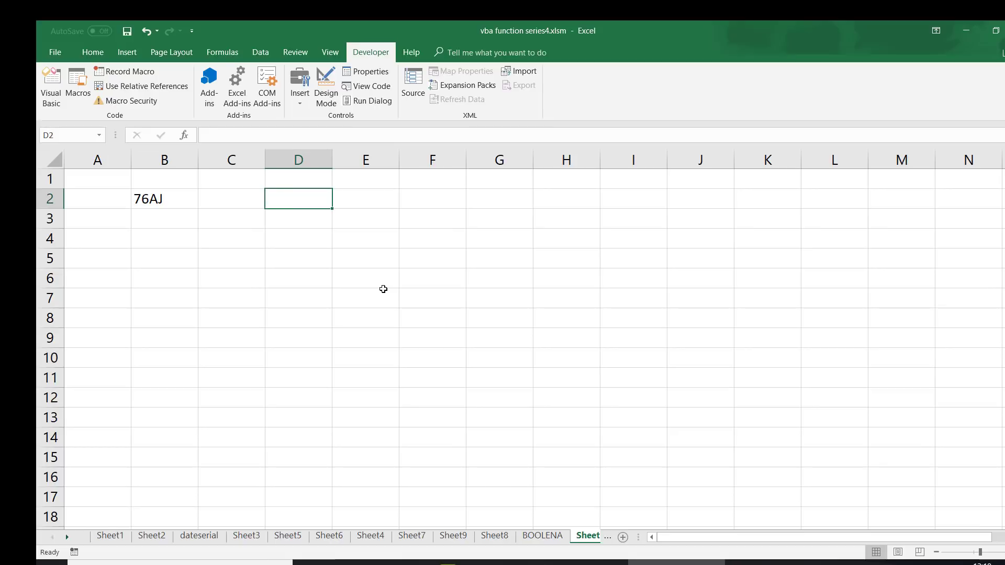
pyautogui.write('67')
pyautogui.press('Return')
pyautogui.press('Up')
pyautogui.press('Right')
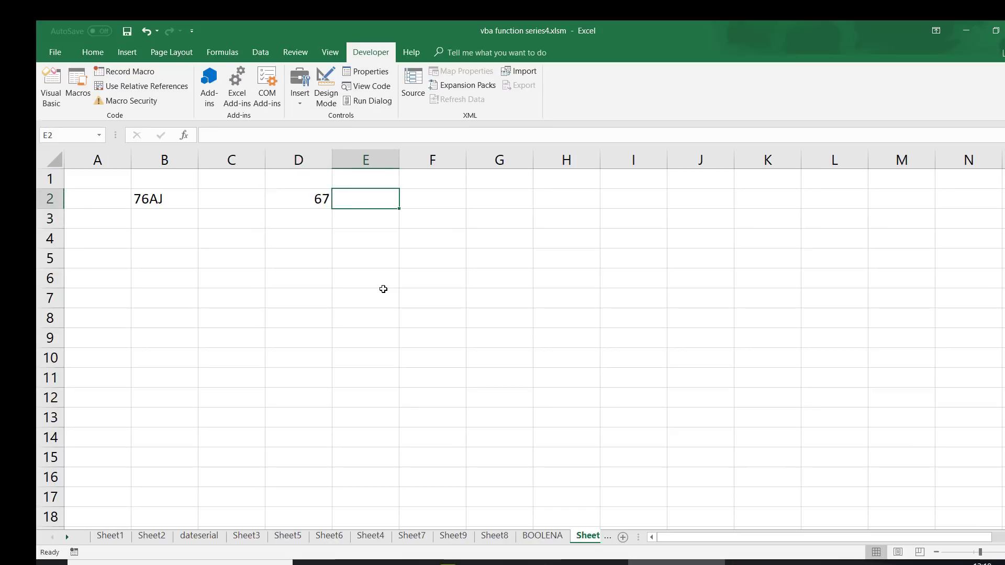
pyautogui.write('JA')
pyautogui.press('Return')
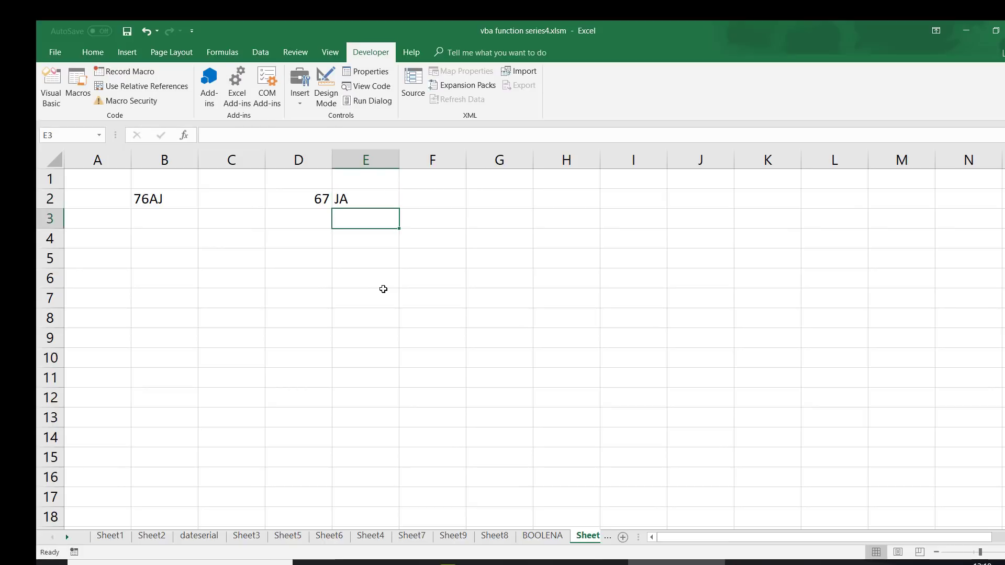
# After trial selections over D2:E2 and column B, replace B2 with 4001ABC
pyautogui.press('Left')
pyautogui.press('Left')
pyautogui.press('Left')
pyautogui.press('Up')
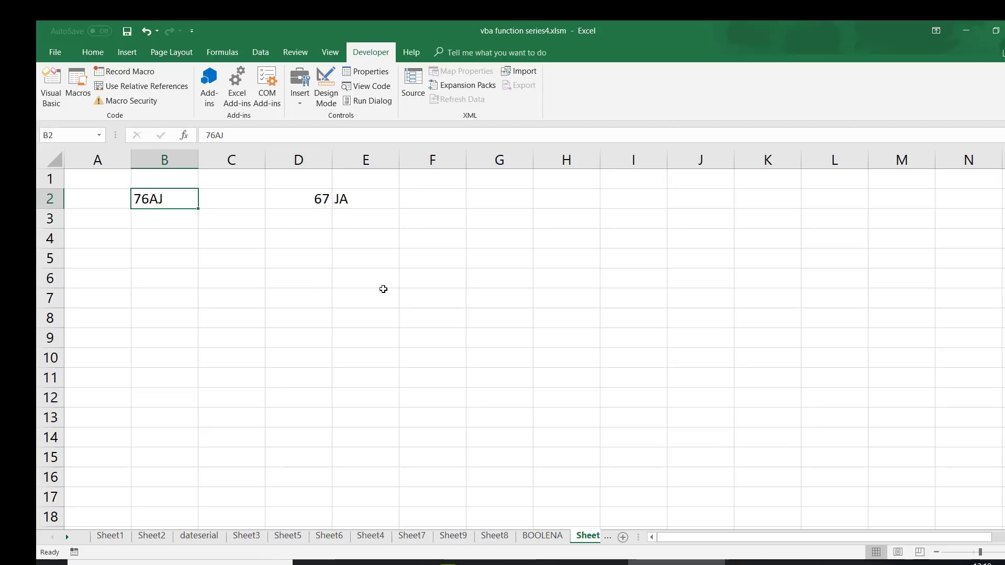
pyautogui.press('Right')
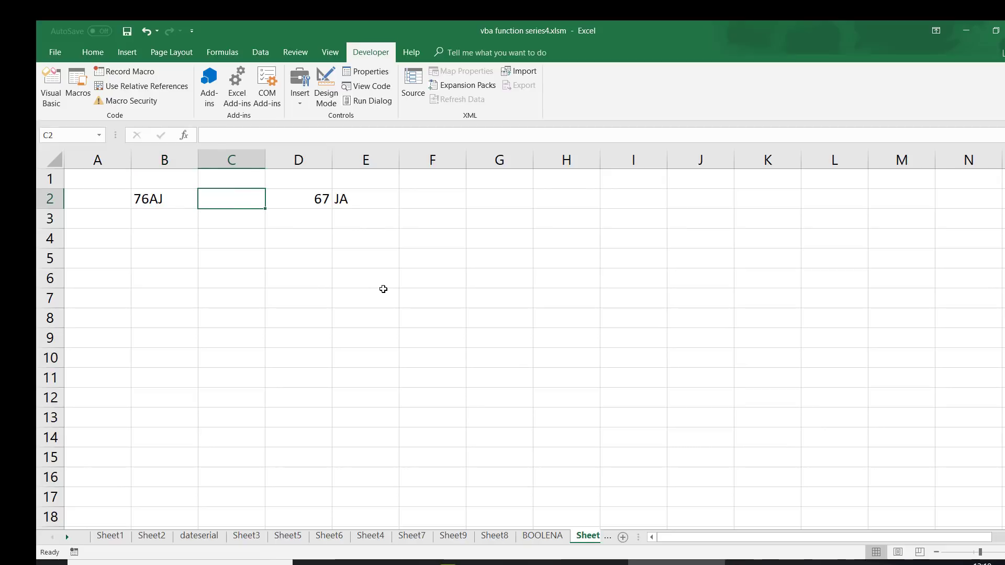
pyautogui.press('Right')
pyautogui.hotkey('shift', 'Right')
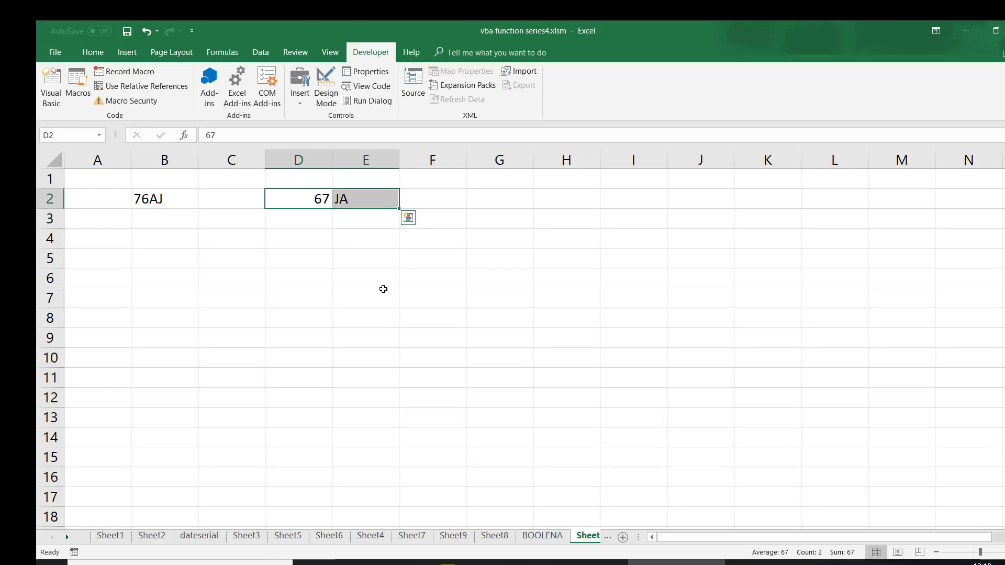
pyautogui.press('Left')
pyautogui.press('Left')
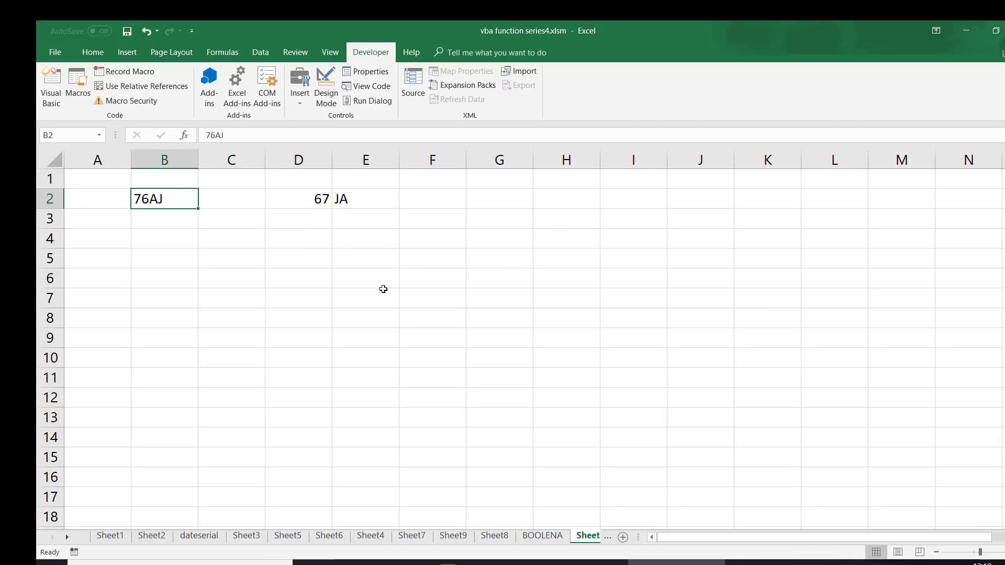
pyautogui.press('Down')
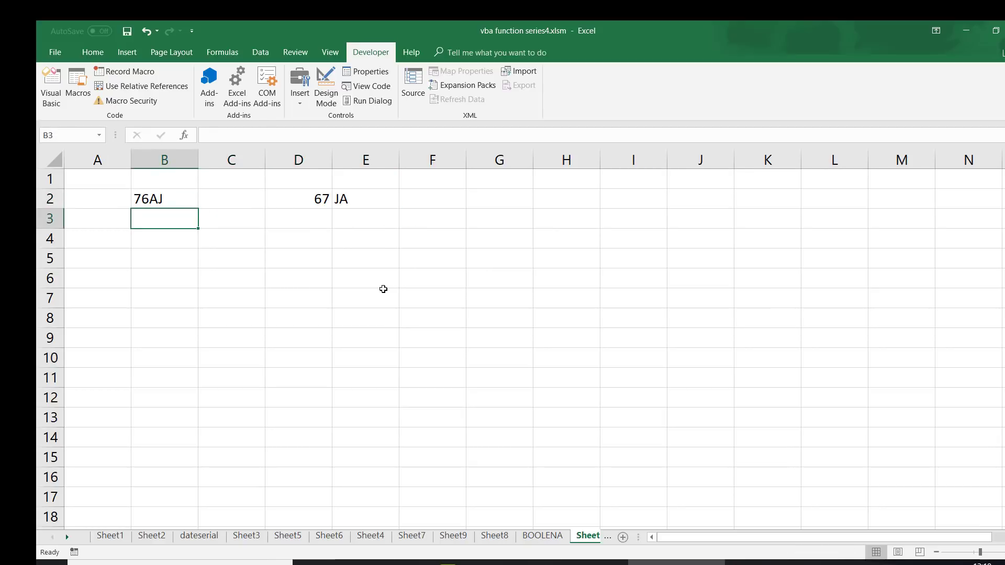
pyautogui.hotkey('shift', 'Down')
pyautogui.hotkey('shift', 'Down')
pyautogui.press('Up')
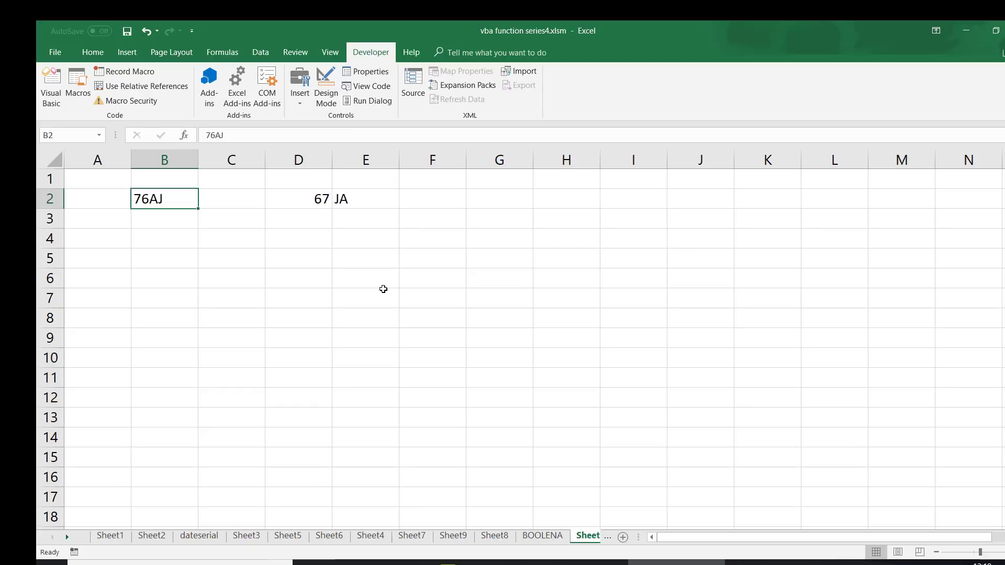
pyautogui.write('400')
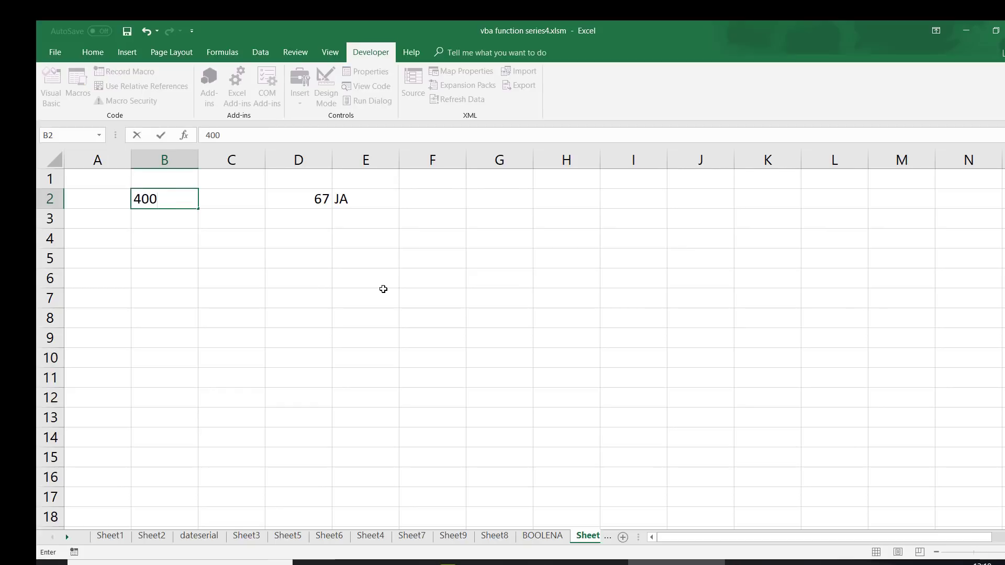
pyautogui.write('1A')
pyautogui.write('BC')
pyautogui.press('Return')
# Change the expected outputs to 1004 in D2 and CBA in E2
pyautogui.press('Right')
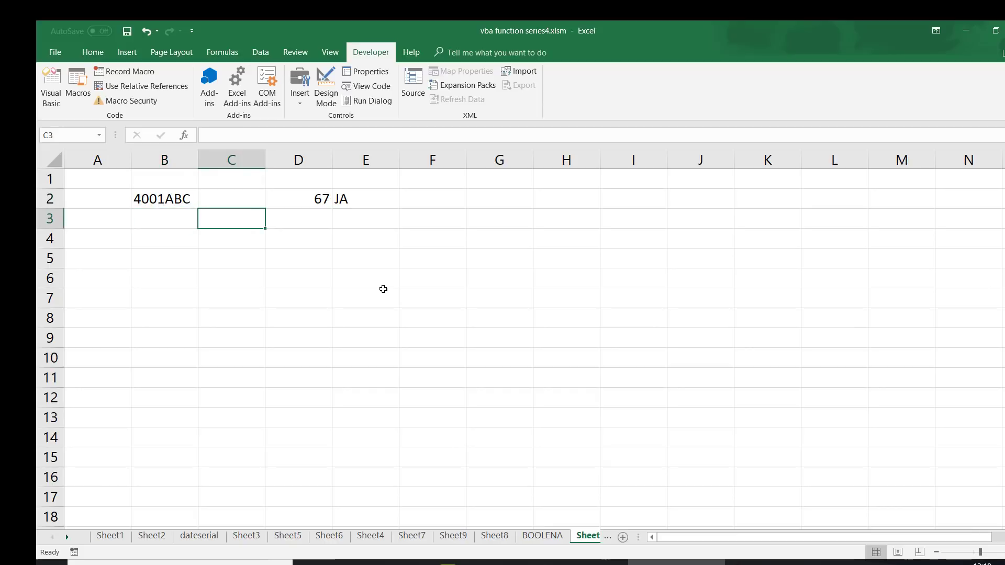
pyautogui.press('Up')
pyautogui.press('Right')
pyautogui.write('100')
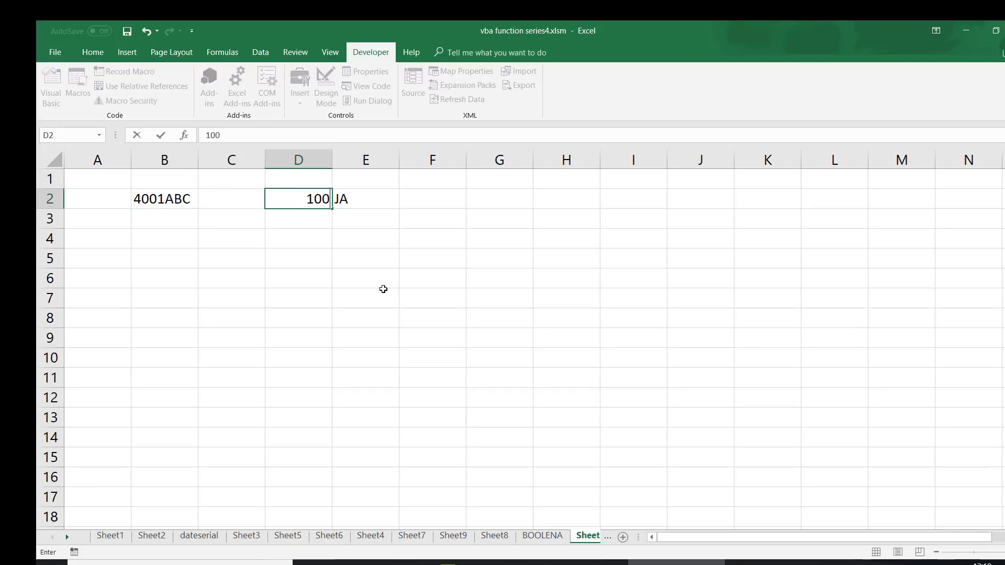
pyautogui.write('04')
pyautogui.press('BackSpace')
pyautogui.press('BackSpace')
pyautogui.write('4')
pyautogui.press('Right')
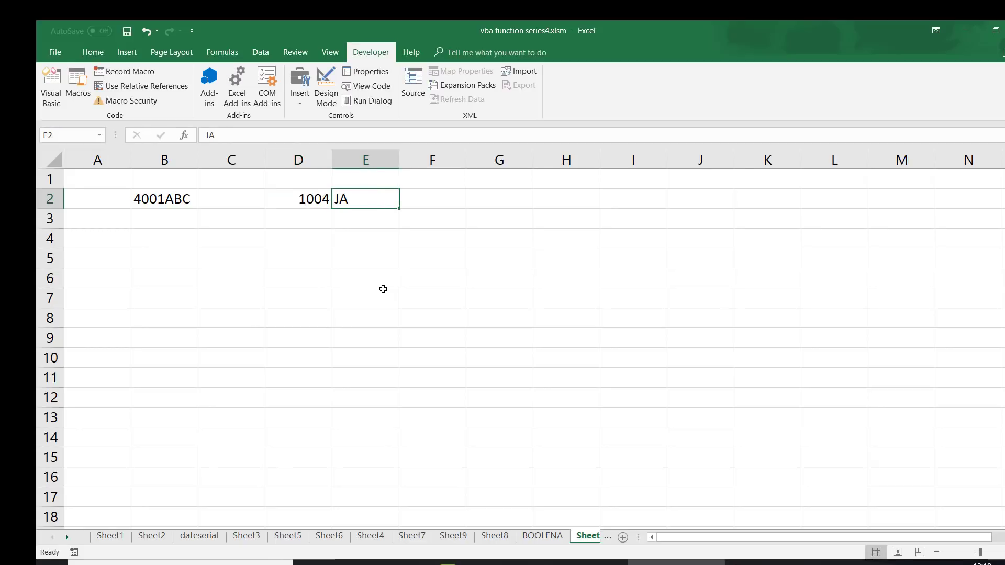
pyautogui.write('CBA')
pyautogui.press('Return')
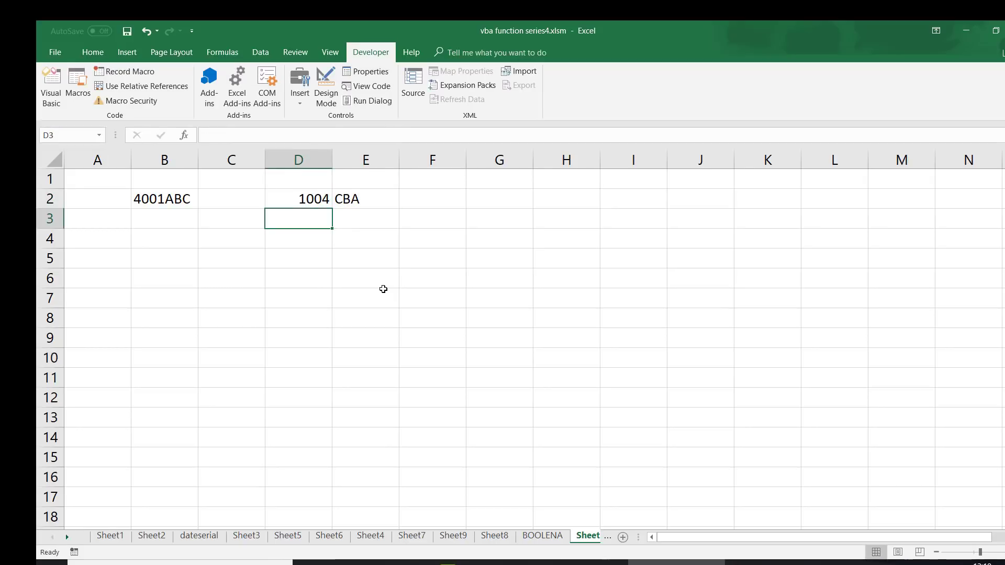
# Clear the 1004 and CBA values from D2:E2 and return to B2
pyautogui.press('Up')
pyautogui.hotkey('shift', 'Right')
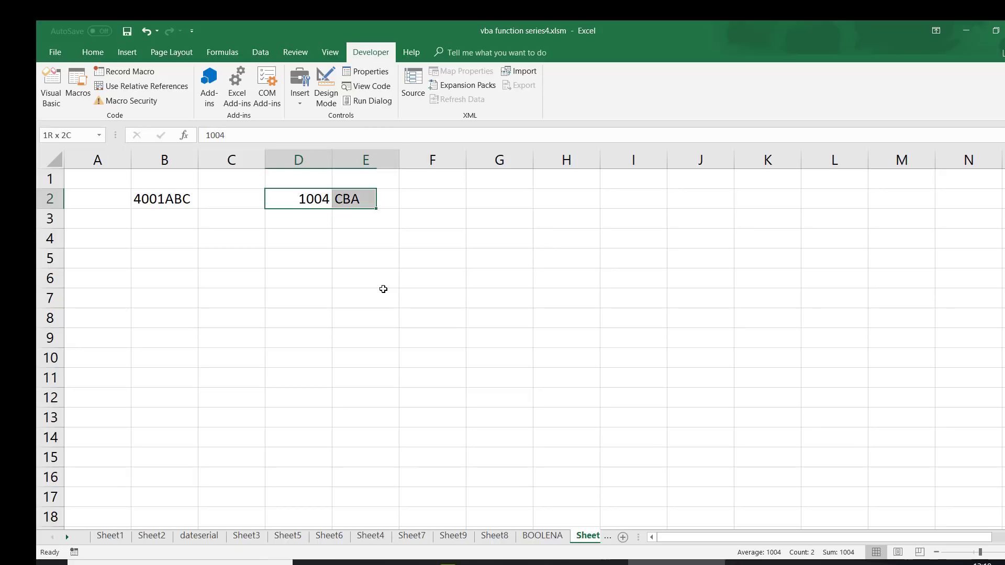
pyautogui.press('Delete')
pyautogui.press('Left')
pyautogui.press('Left')
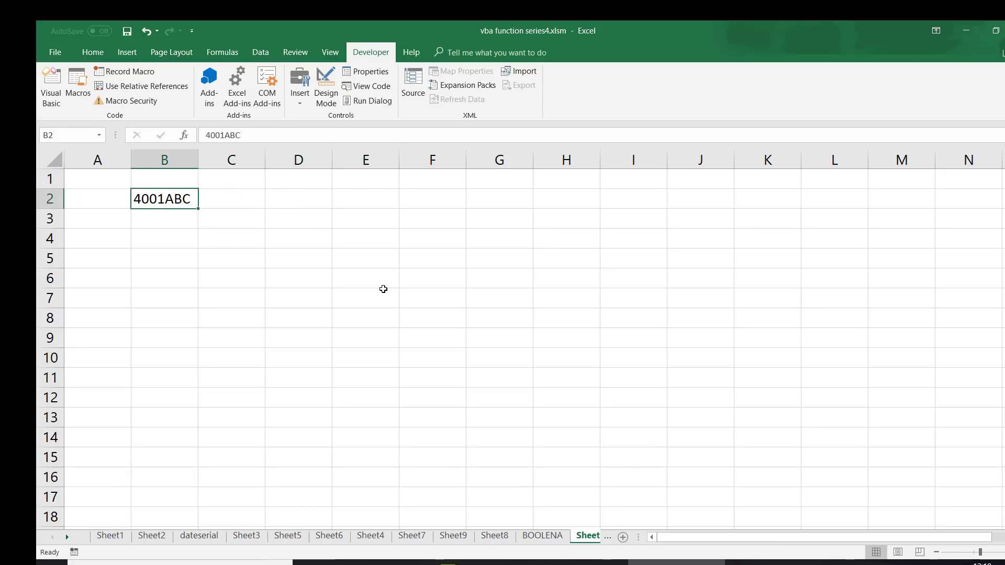
# Replace B2's text with 23AB and give the cell a yellow fill
pyautogui.press('Delete')
pyautogui.write('23AB')
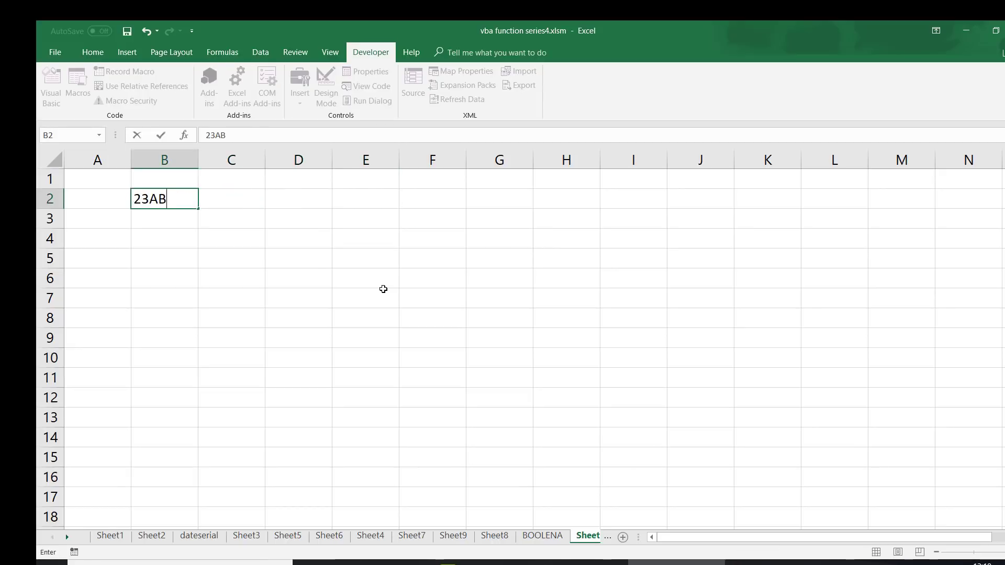
pyautogui.press('Return')
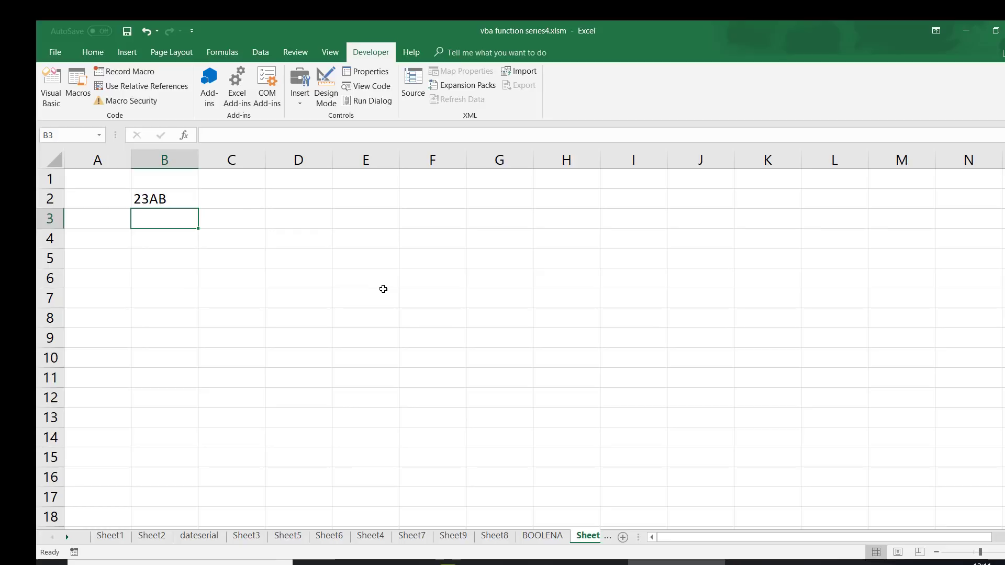
pyautogui.press('Up')
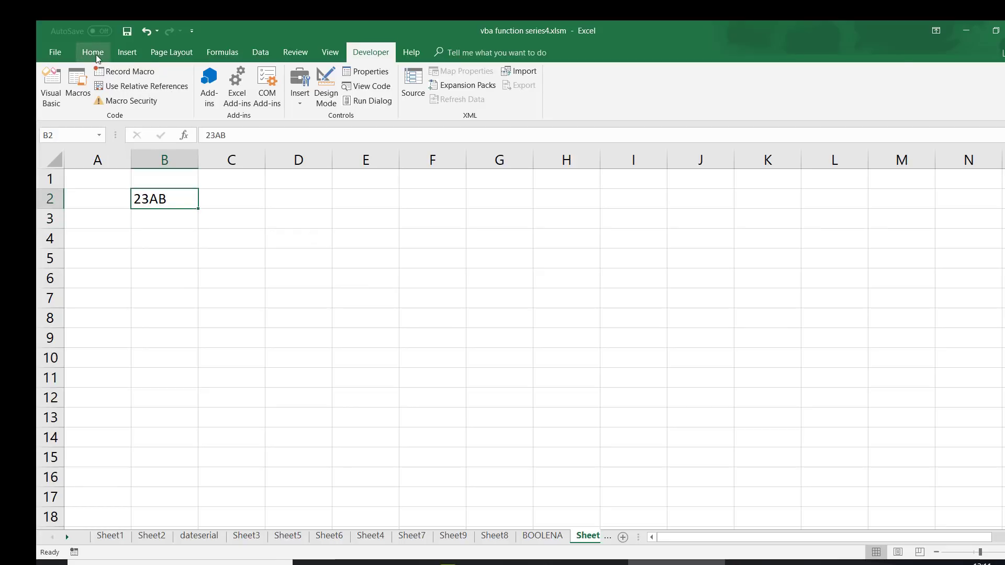
pyautogui.click(95, 53)
pyautogui.click(220, 96)
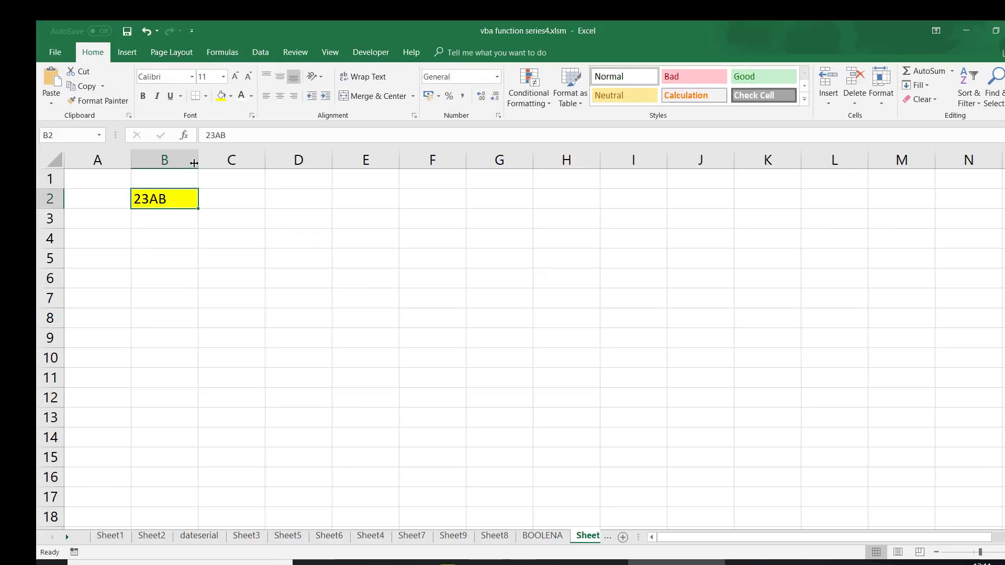
# Widen columns B and C and select C2 for the digits output
pyautogui.moveTo(194, 164); pyautogui.dragTo(260, 162)
pyautogui.click(325, 210)
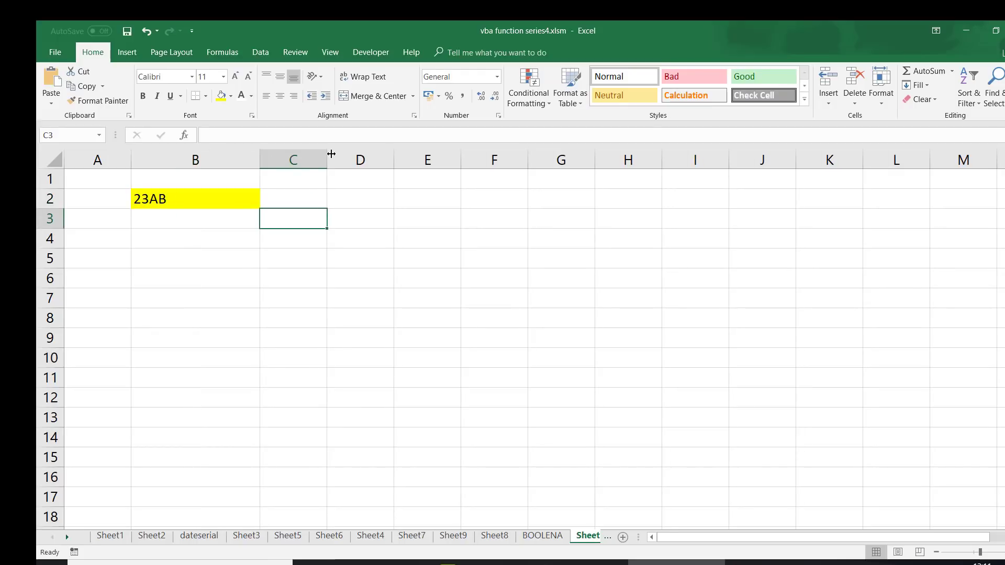
pyautogui.moveTo(332, 153); pyautogui.dragTo(460, 154)
pyautogui.click(404, 201)
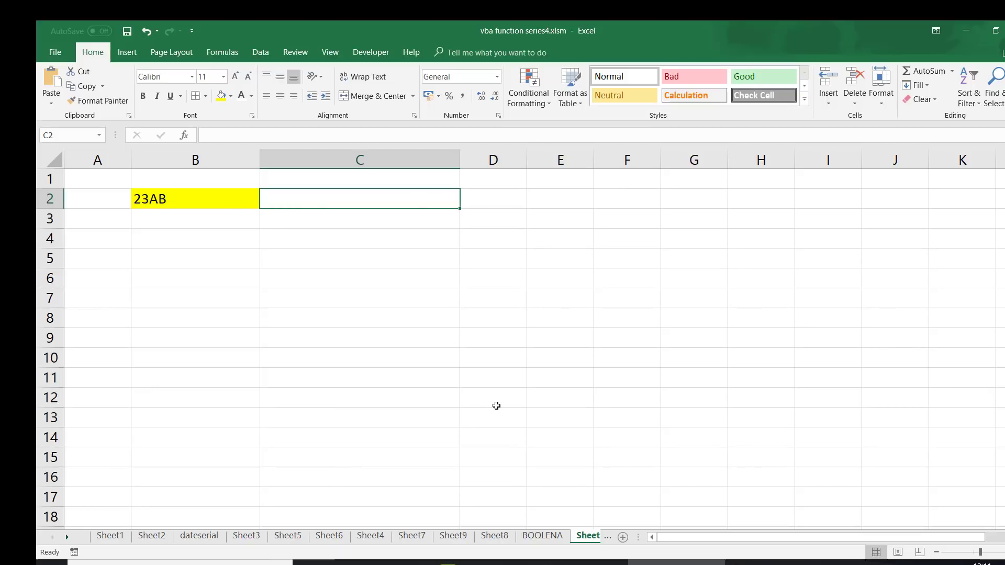
pyautogui.click(774, 563)
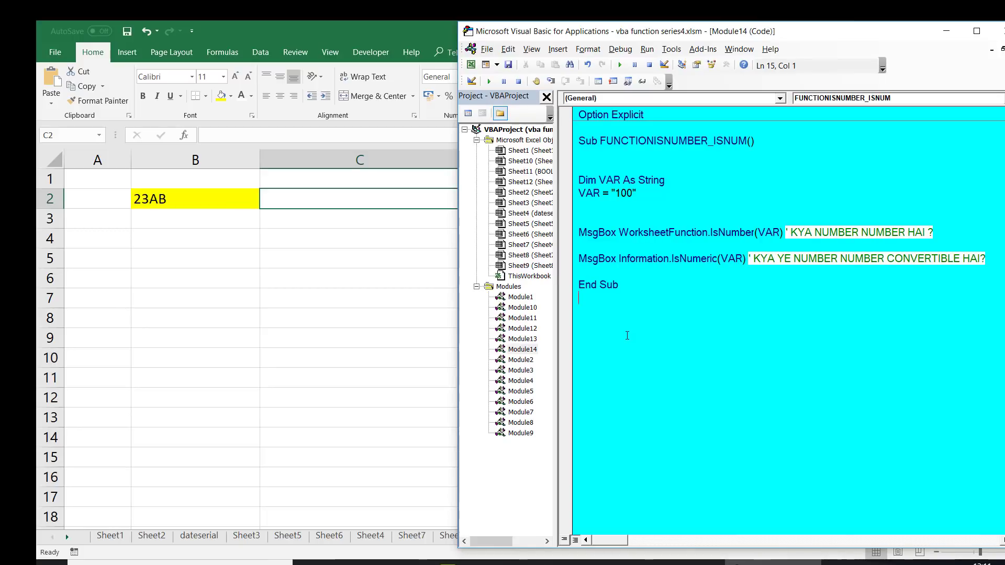
# Start a new Sub PROJECT() procedure in Module14 with blank lines inside
pyautogui.write('SUB ')
pyautogui.write('PROEJCT')
pyautogui.press('BackSpace')
pyautogui.press('BackSpace')
pyautogui.press('BackSpace')
pyautogui.press('BackSpace')
pyautogui.write('JECT()')
pyautogui.press('Return')
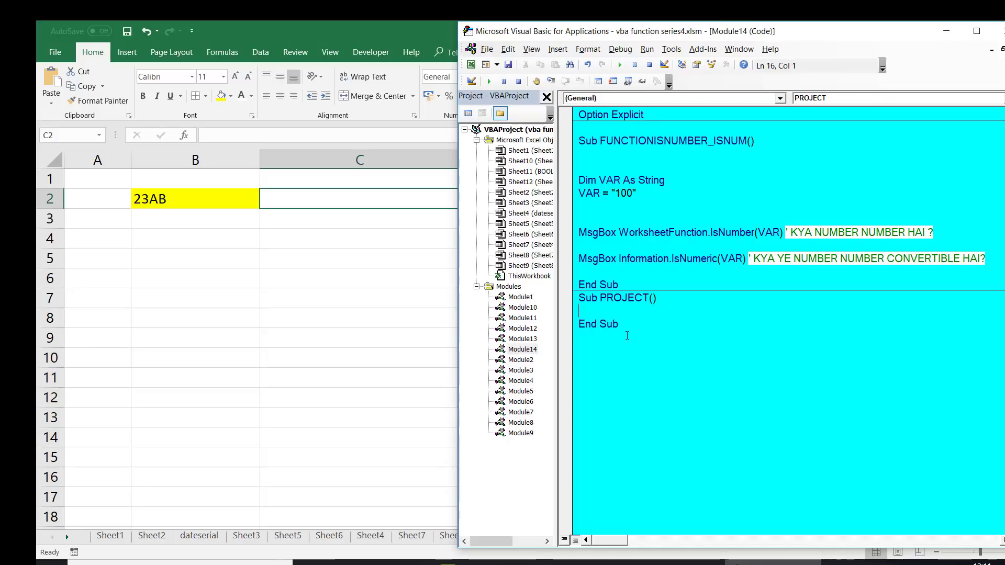
pyautogui.press('Return')
pyautogui.press('Return')
pyautogui.press('Return')
pyautogui.press('Return')
pyautogui.press('Up')
pyautogui.press('Up')
pyautogui.press('Up')
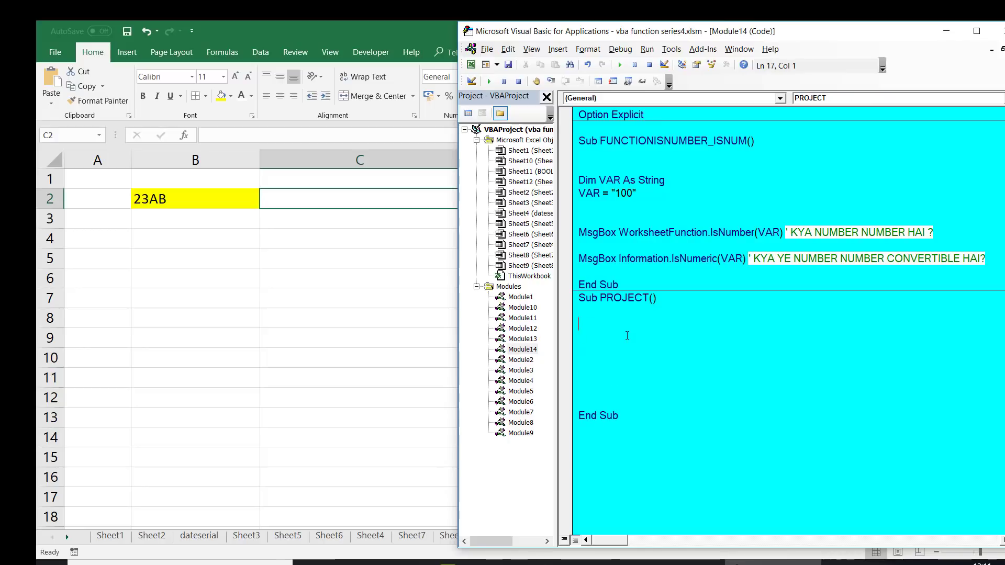
# Declare Dim VAL As String and assign VAL = Range("B2").Value
pyautogui.write('DIM ')
pyautogui.write('V')
pyautogui.write('AL A S ')
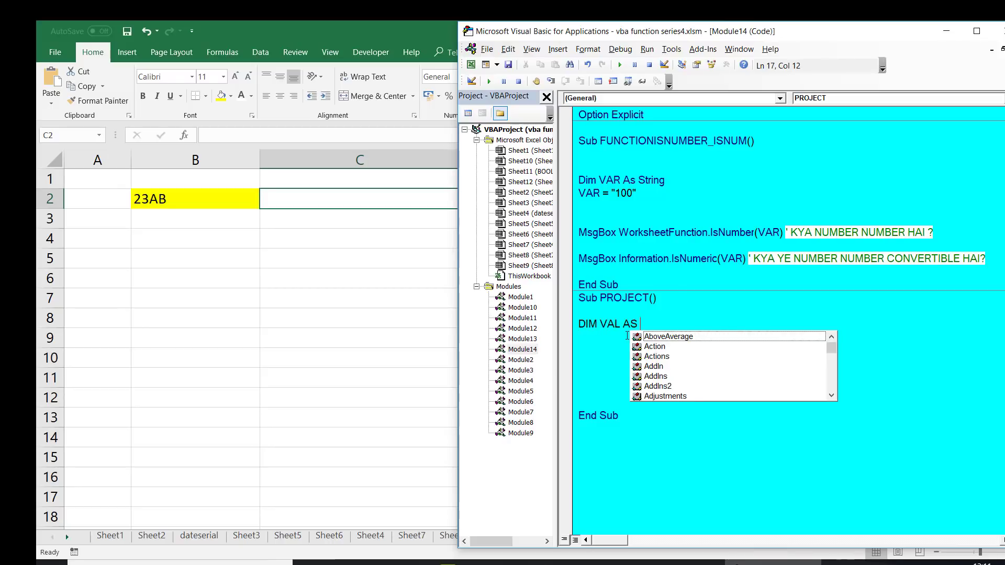
pyautogui.write('STR')
pyautogui.press('Tab')
pyautogui.press('Return')
pyautogui.write('VAL ')
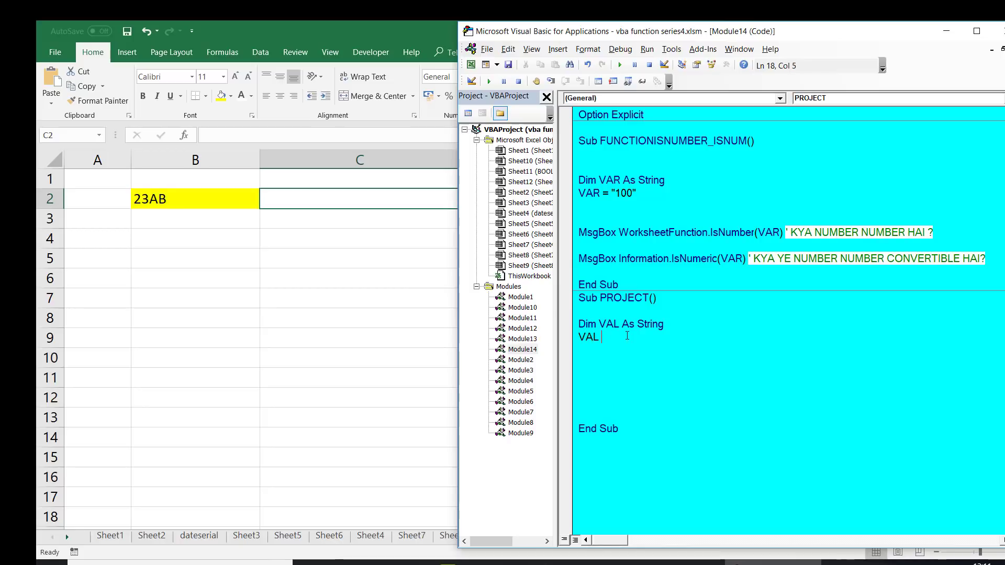
pyautogui.write('= RANGE("B')
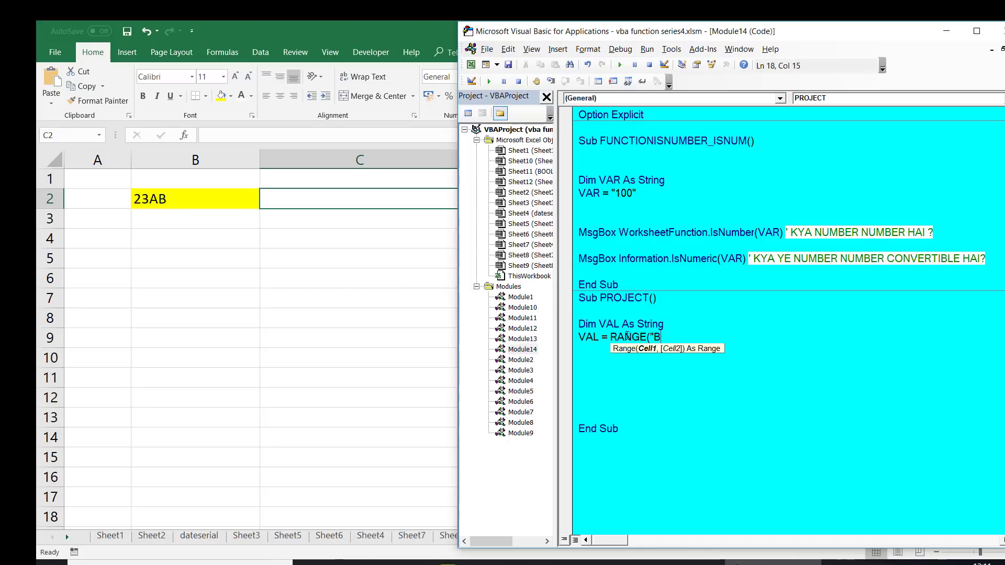
pyautogui.write('2')
pyautogui.write(').')
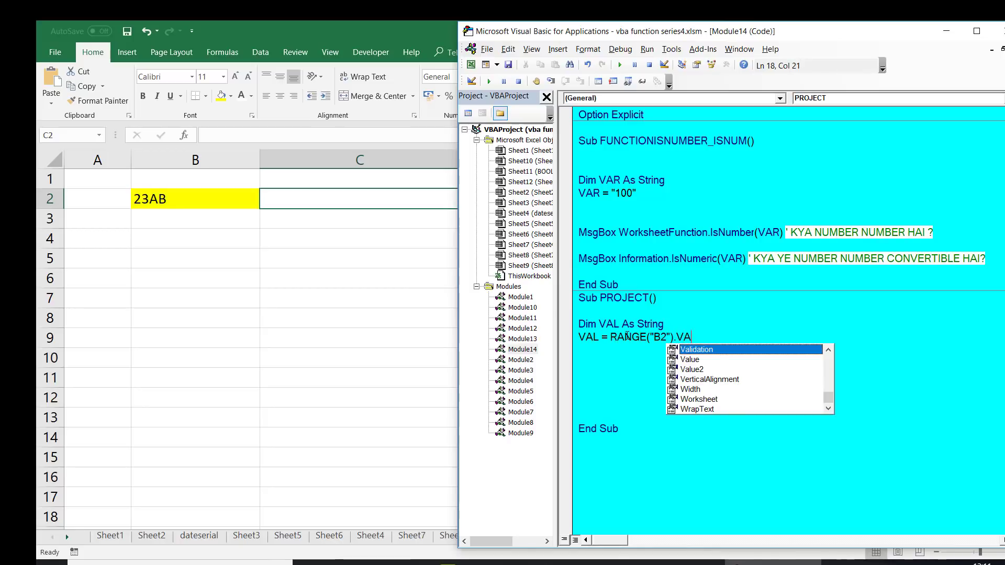
pyautogui.write('valu')
pyautogui.press('Tab')
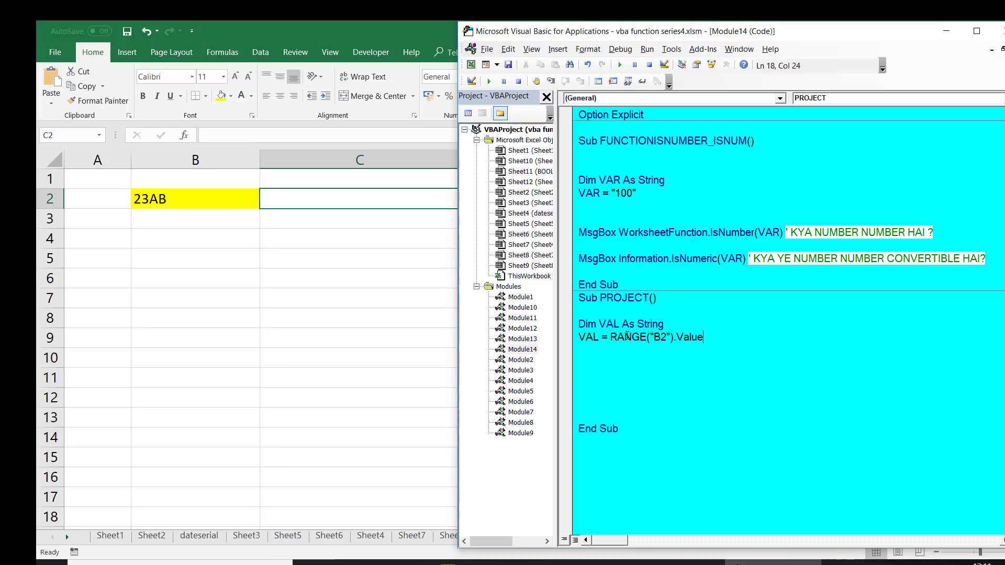
# Close the Project Explorer, widen the editor window, and bring Excel back to the front
pyautogui.click(476, 139)
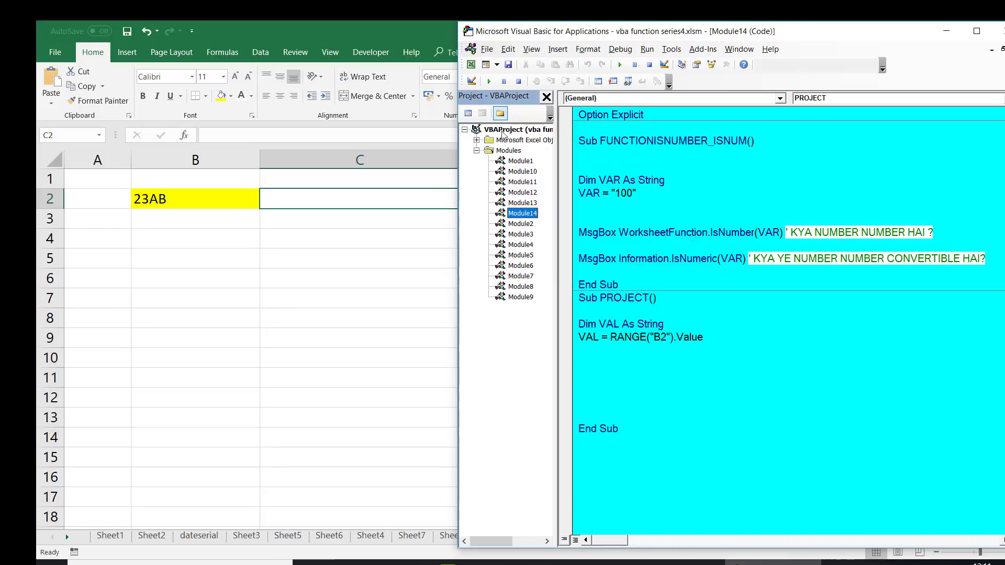
pyautogui.moveTo(777, 40); pyautogui.dragTo(740, 40)
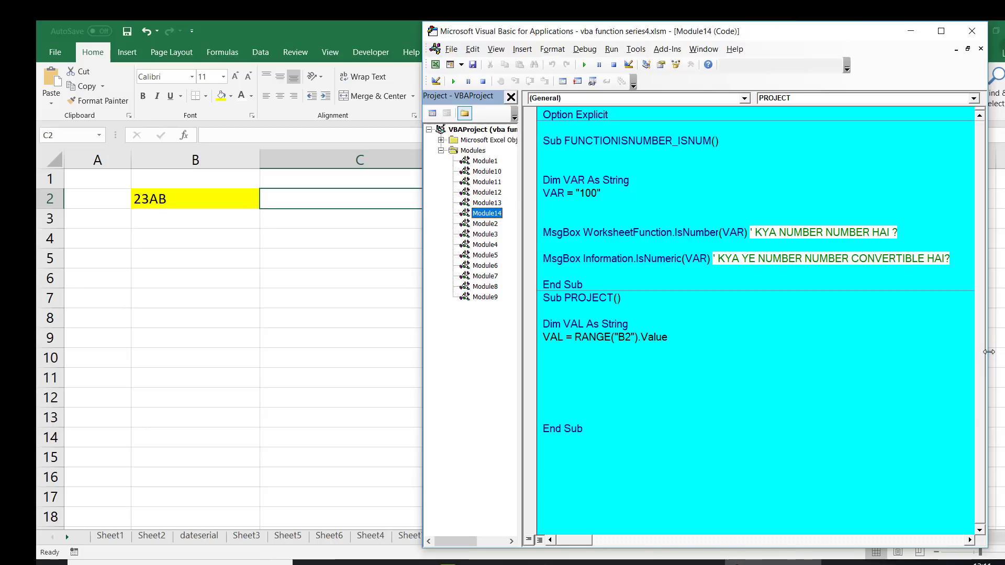
pyautogui.moveTo(989, 356); pyautogui.dragTo(1004, 356)
pyautogui.click(611, 365)
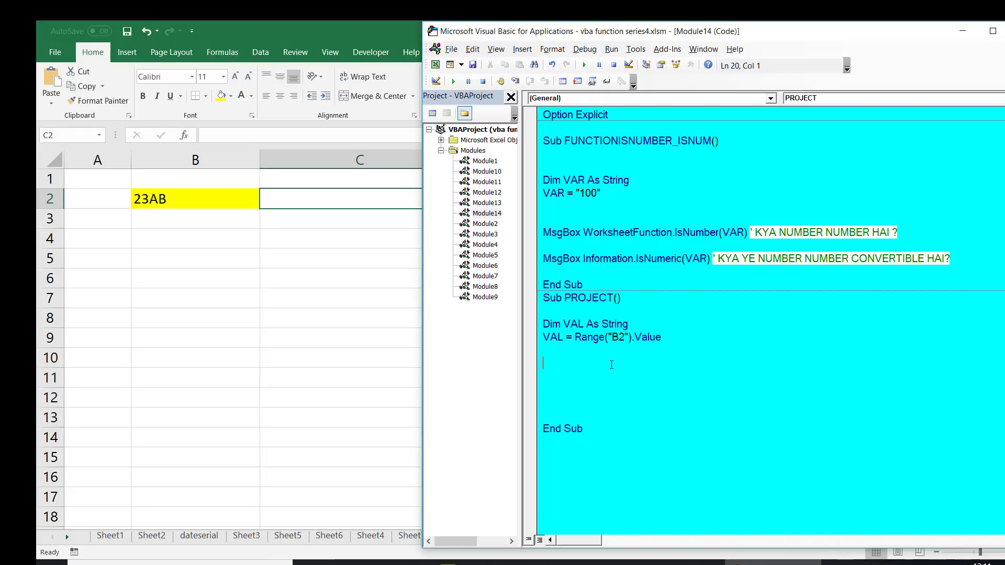
pyautogui.click(511, 97)
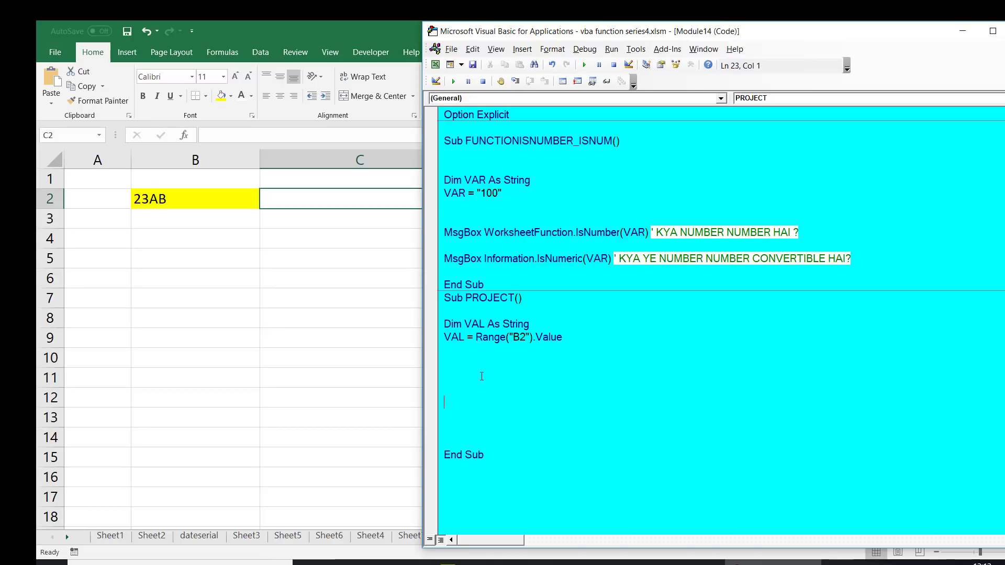
pyautogui.press('Return')
pyautogui.press('Return')
pyautogui.press('Return')
pyautogui.click(482, 377)
pyautogui.click(161, 201)
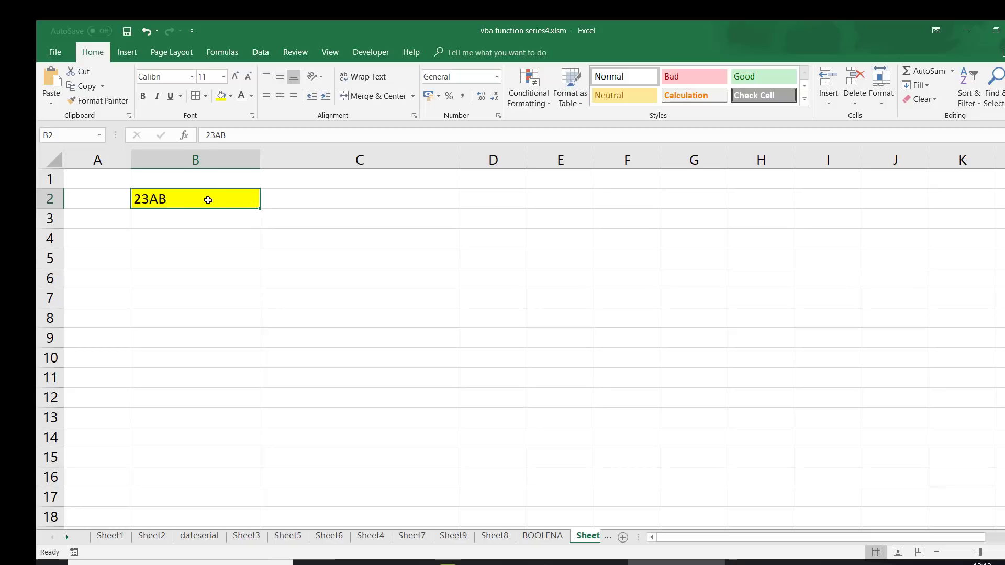
# Enter a test formula =MID(B2,1,1) in C5
pyautogui.click(374, 253)
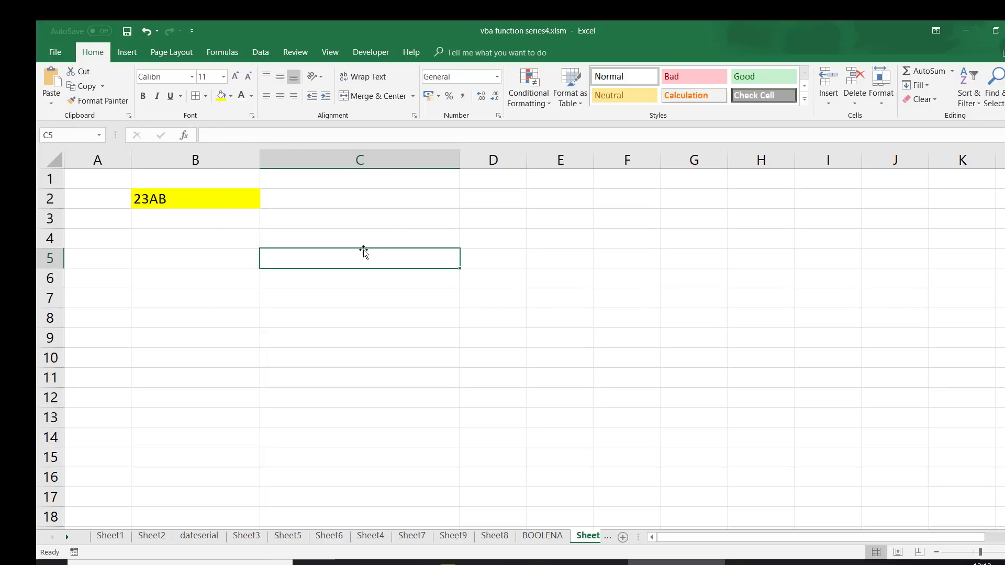
pyautogui.write('=MID(')
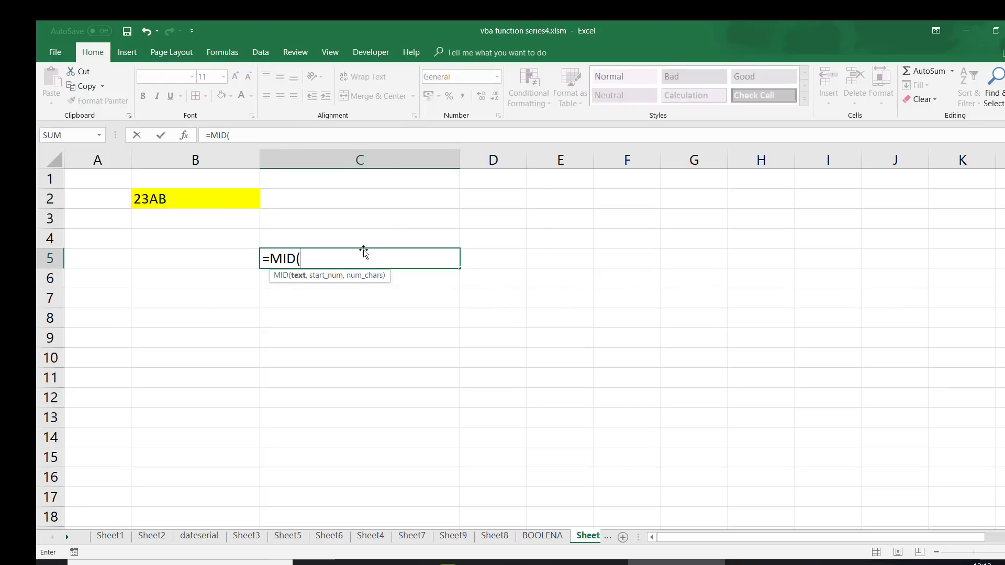
pyautogui.click(189, 201)
pyautogui.write(',')
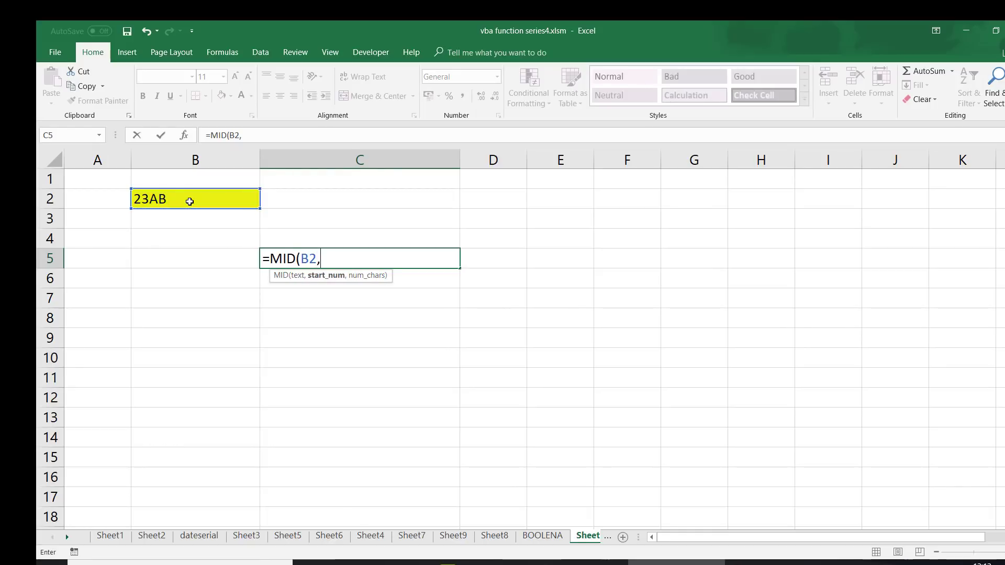
pyautogui.write('1,1')
pyautogui.write(')')
pyautogui.press('Return')
pyautogui.press('Up')
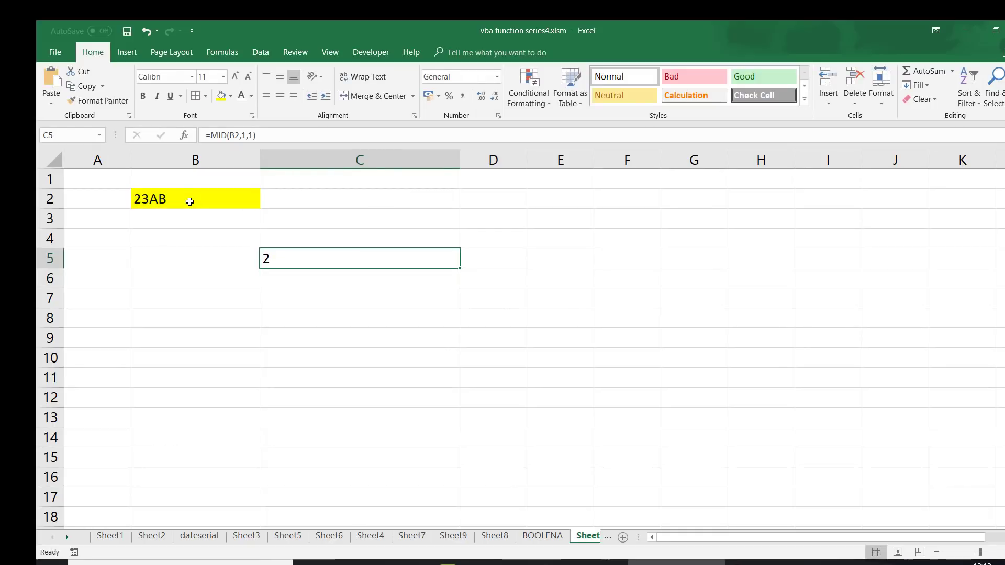
# Edit the C5 MID formula to use 3, then clear C5 and return to the PROJECT code
pyautogui.click(244, 136)
pyautogui.press('BackSpace')
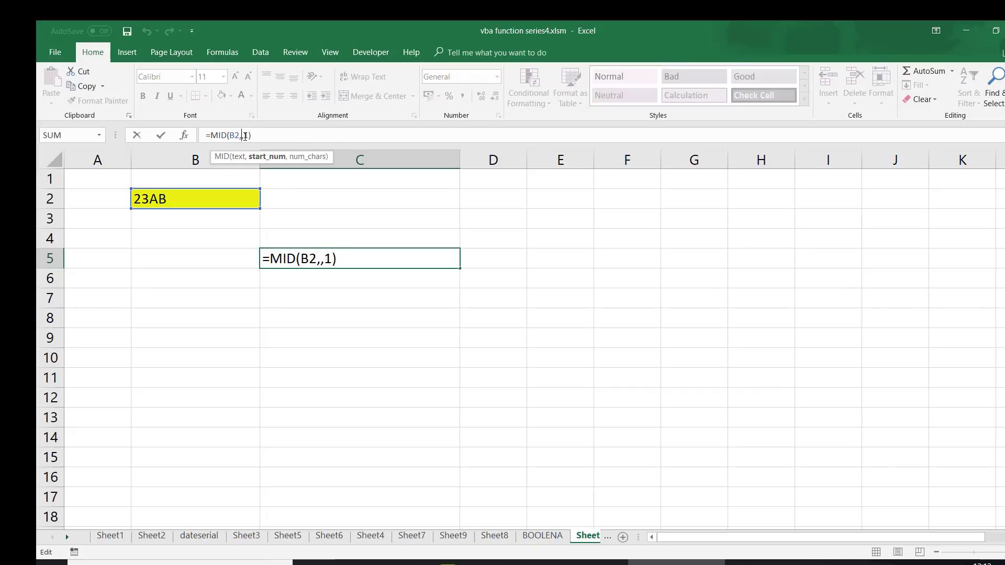
pyautogui.write('3')
pyautogui.press('Return')
pyautogui.press('Up')
pyautogui.press('Delete')
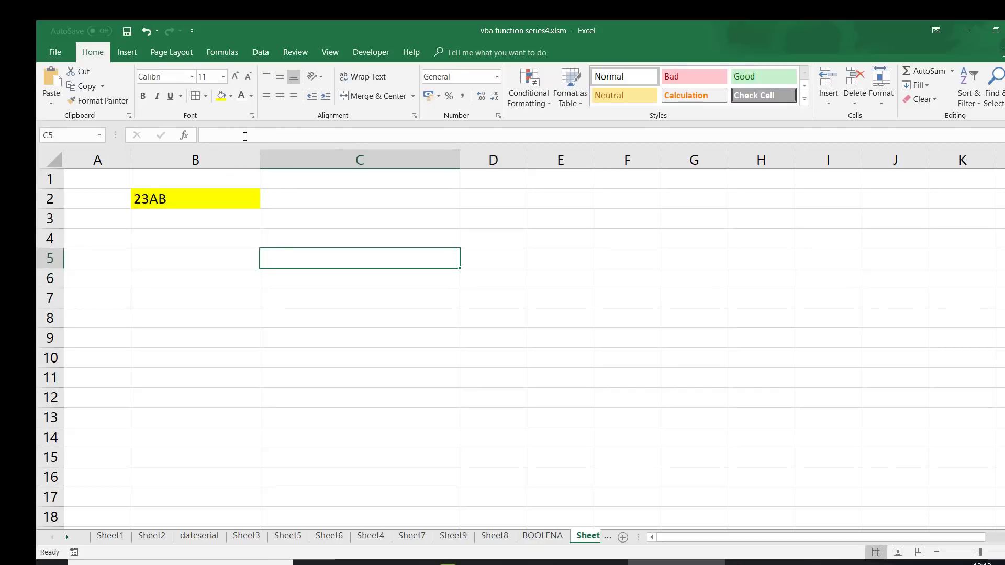
pyautogui.click(773, 563)
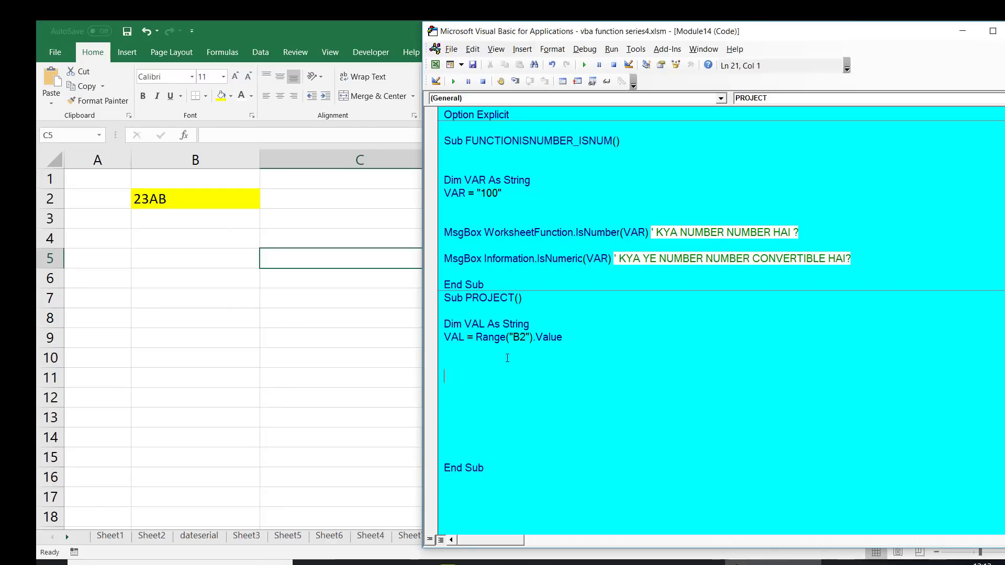
# Add Dim J As Long, then a For J = 1 To Len(VAL) line followed by Next J
pyautogui.write('D')
pyautogui.write('IM J AS LONG')
pyautogui.press('Return')
pyautogui.press('Return')
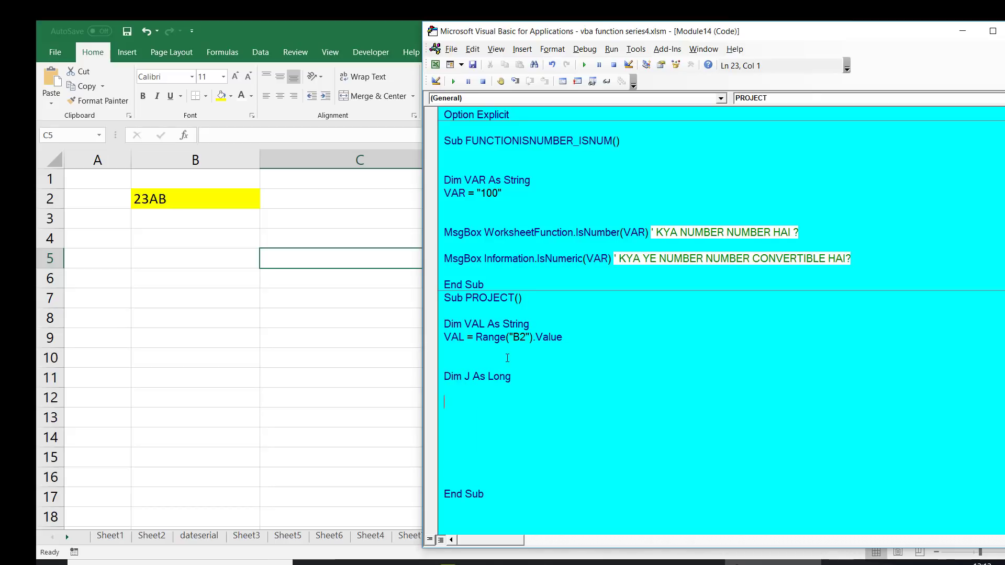
pyautogui.write('FOR J = 1 TO')
pyautogui.write(' 4')
pyautogui.press('BackSpace')
pyautogui.write('LEN(')
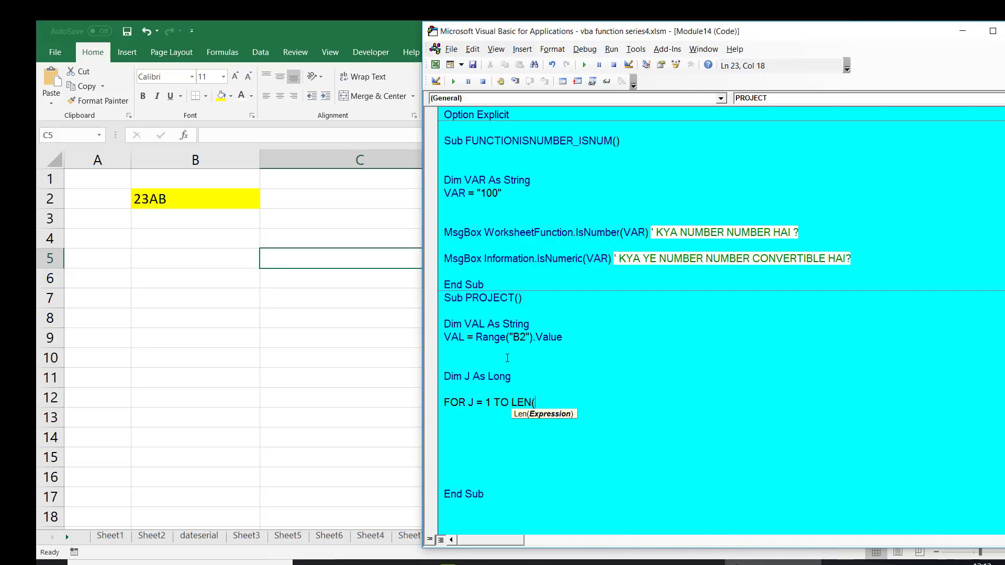
pyautogui.write('VAL)')
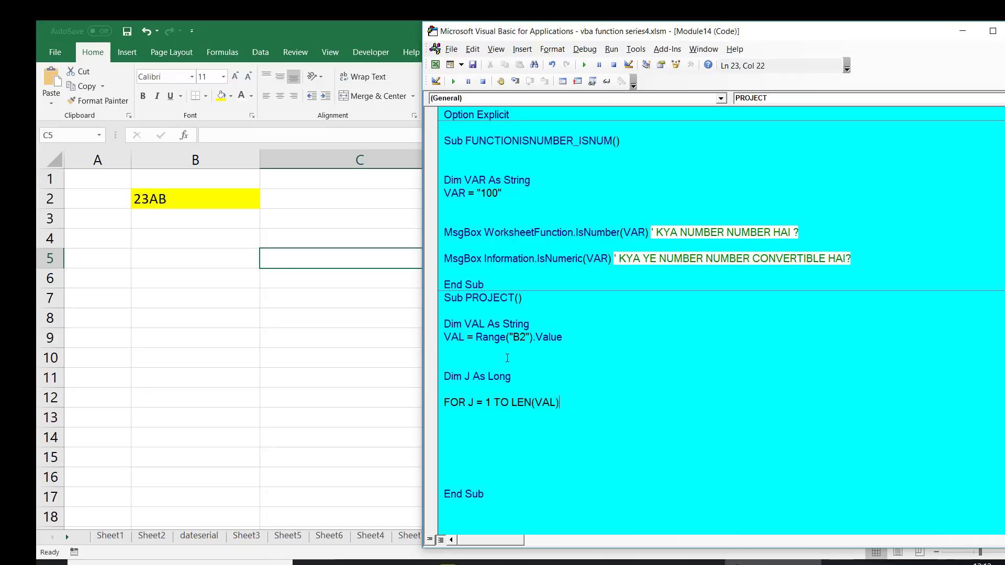
pyautogui.press('Return')
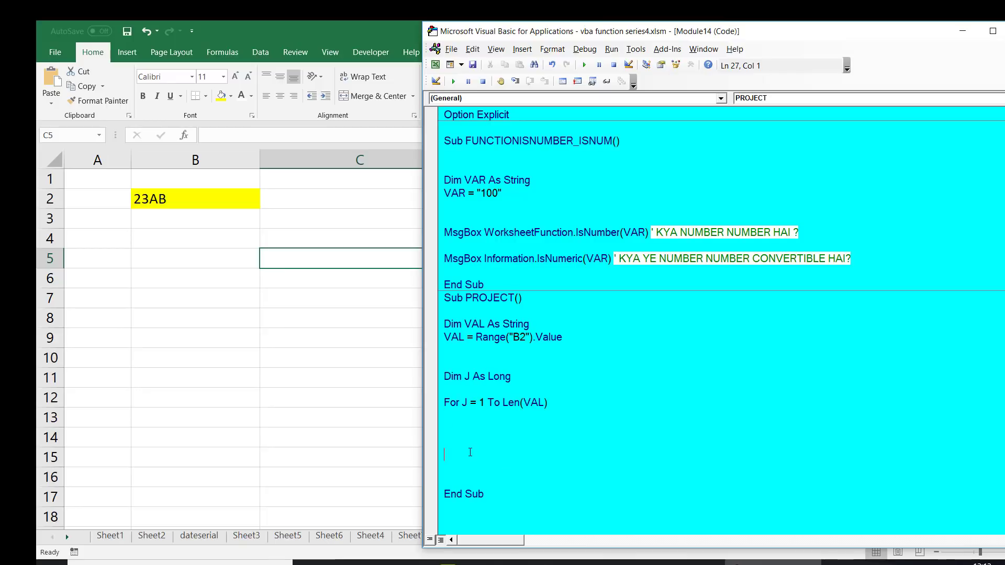
pyautogui.write('NEXT')
pyautogui.write(' J')
pyautogui.press('Return')
pyautogui.press('Down')
pyautogui.press('Down')
pyautogui.press('Down')
pyautogui.press('Down')
pyautogui.press('Down')
pyautogui.press('Down')
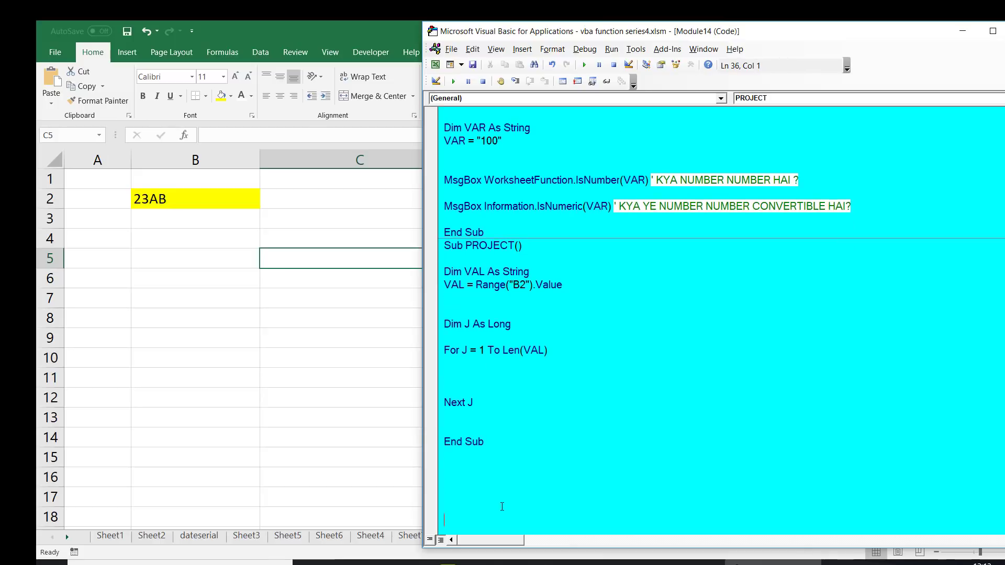
pyautogui.press('Down')
pyautogui.press('Down')
pyautogui.press('Down')
pyautogui.press('Down')
pyautogui.press('Down')
pyautogui.press('Down')
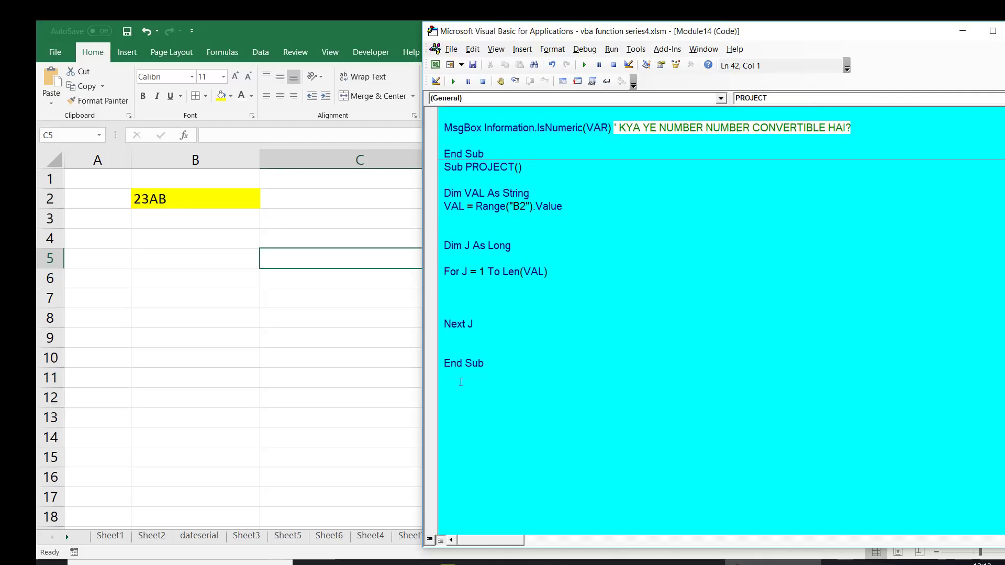
# Open an indented line inside the loop and append ', STORE As String' to the Dim line
pyautogui.click(500, 292)
pyautogui.press('Return')
pyautogui.press('Return')
pyautogui.press('Return')
pyautogui.press('Up')
pyautogui.press('Up')
pyautogui.press('Up')
pyautogui.press('Tab')
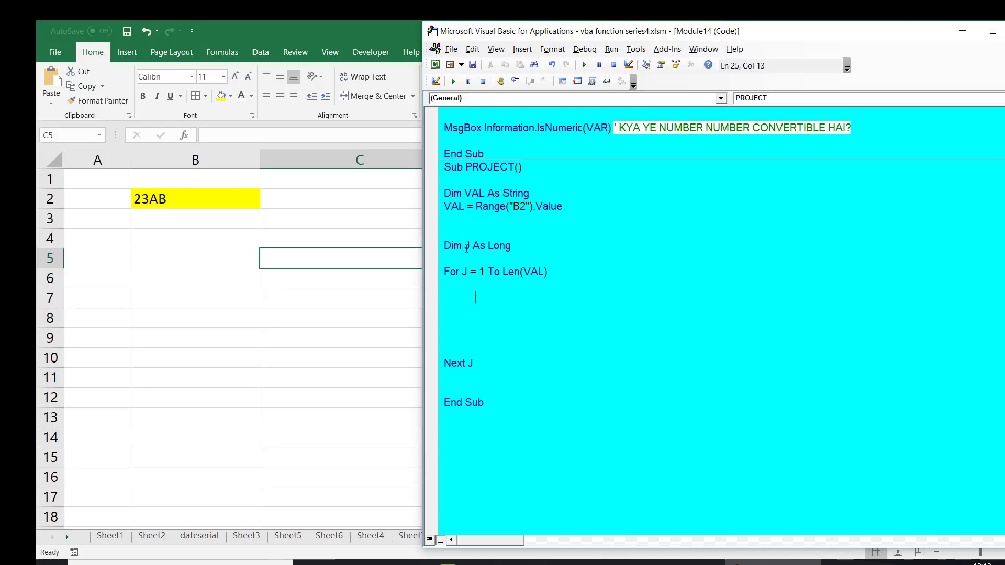
pyautogui.click(530, 245)
pyautogui.write(', STORE AS ')
pyautogui.write('STRING')
pyautogui.press('Tab')
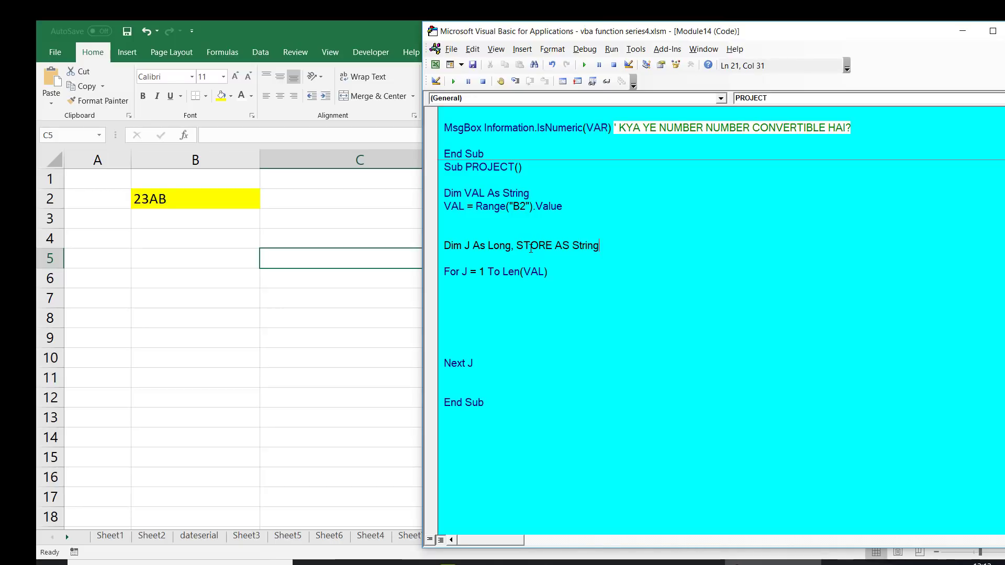
# Inside the loop, write STORE = Mid(VAL, J, 1) and leave blank lines above Next J
pyautogui.click(485, 309)
pyautogui.write('STOR')
pyautogui.press('BackSpace')
pyautogui.write('ORE ')
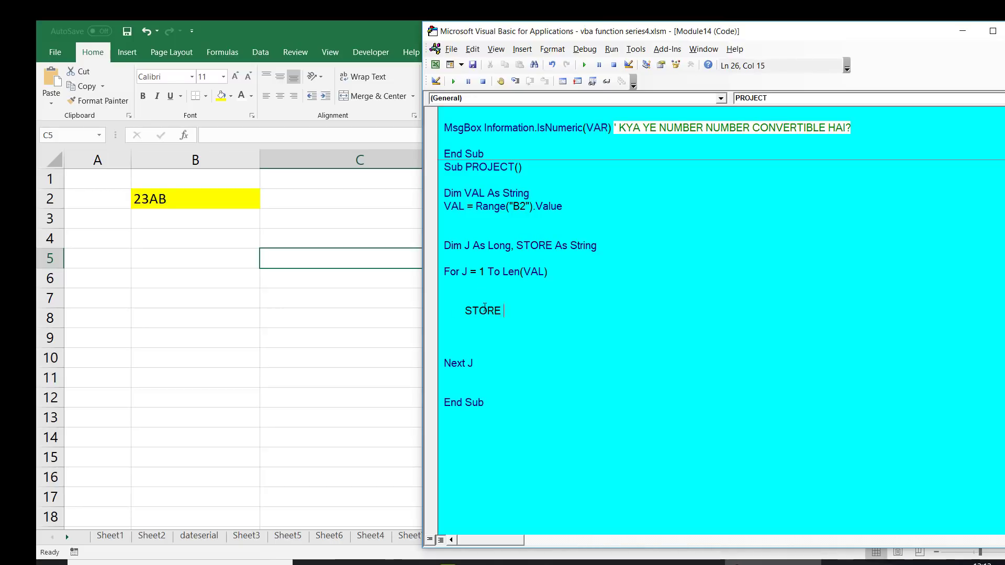
pyautogui.write('= MID(')
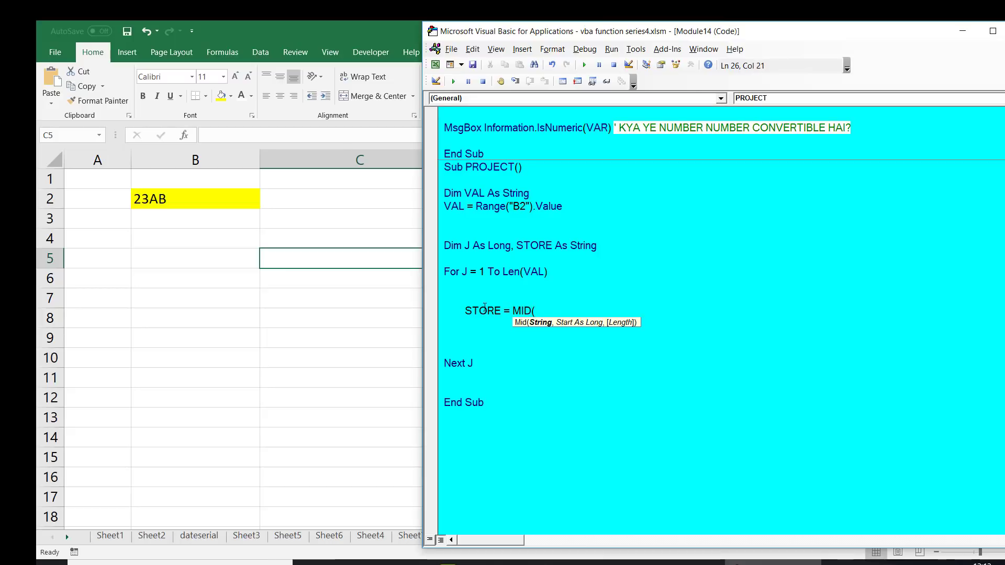
pyautogui.write('VAL,')
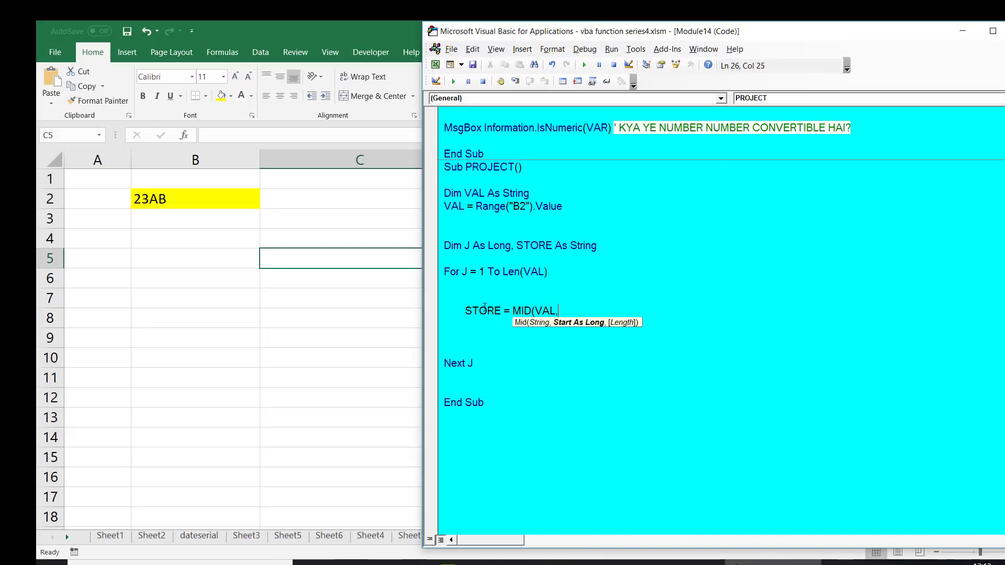
pyautogui.write('J,1')
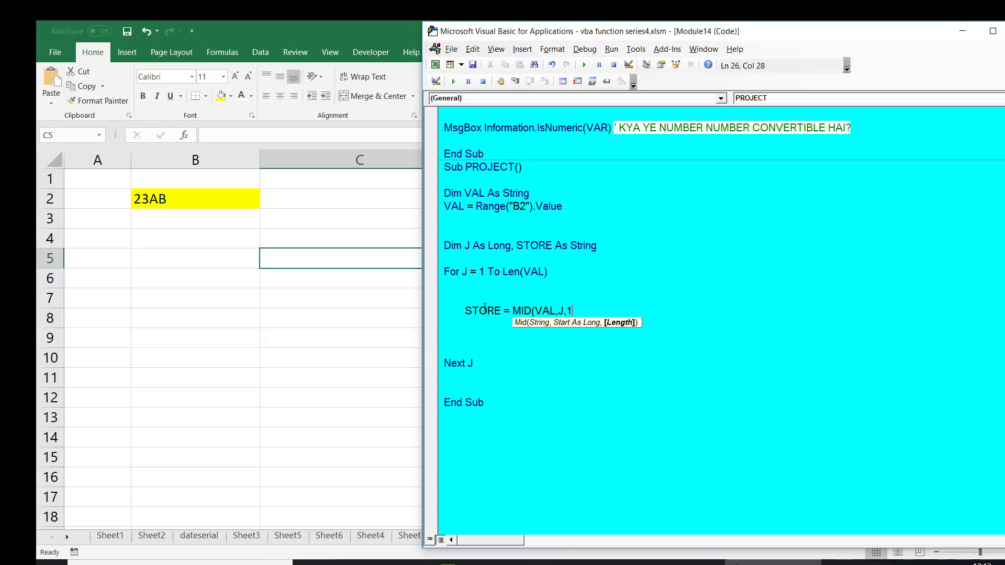
pyautogui.write(')')
pyautogui.press('Return')
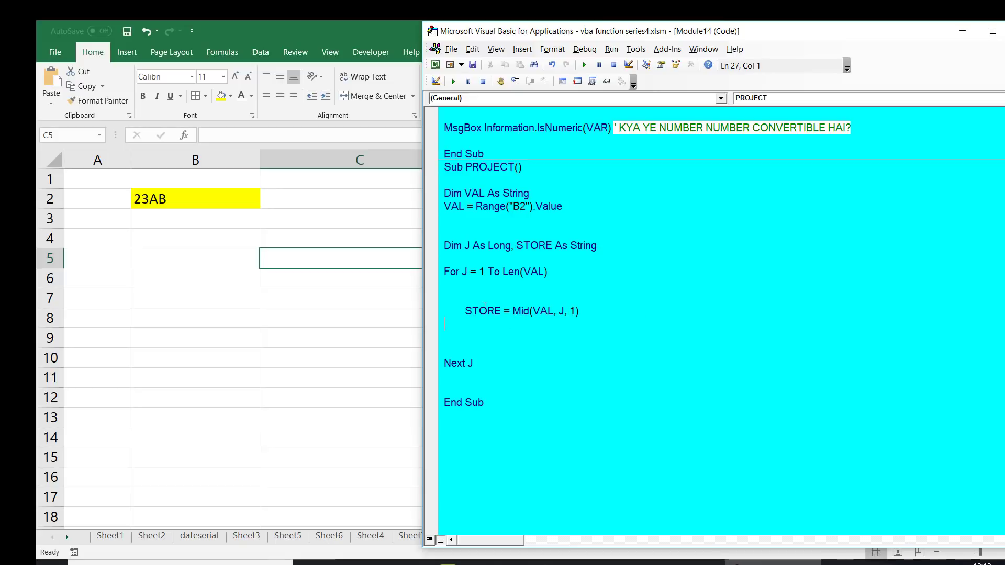
pyautogui.press('Return')
pyautogui.press('Return')
pyautogui.press('Return')
pyautogui.press('Up')
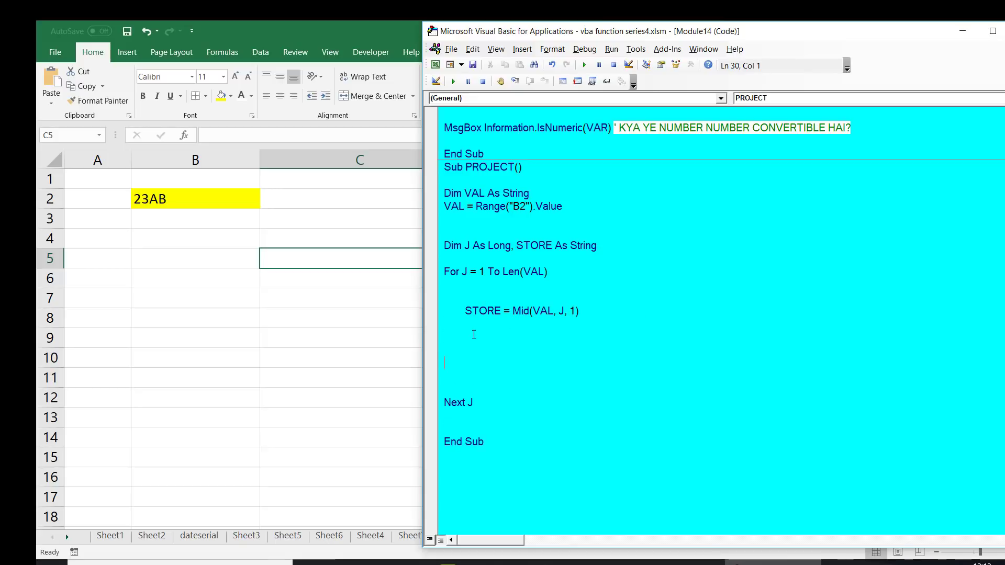
pyautogui.press('Up')
pyautogui.press('Up')
pyautogui.press('Up')
pyautogui.press('Up')
pyautogui.press('Up')
# Start stepping through the PROJECT macro and select the STORE variable name
pyautogui.click(495, 334)
pyautogui.click(516, 82)
pyautogui.click(516, 82)
pyautogui.click(516, 82)
pyautogui.doubleClick(482, 312)
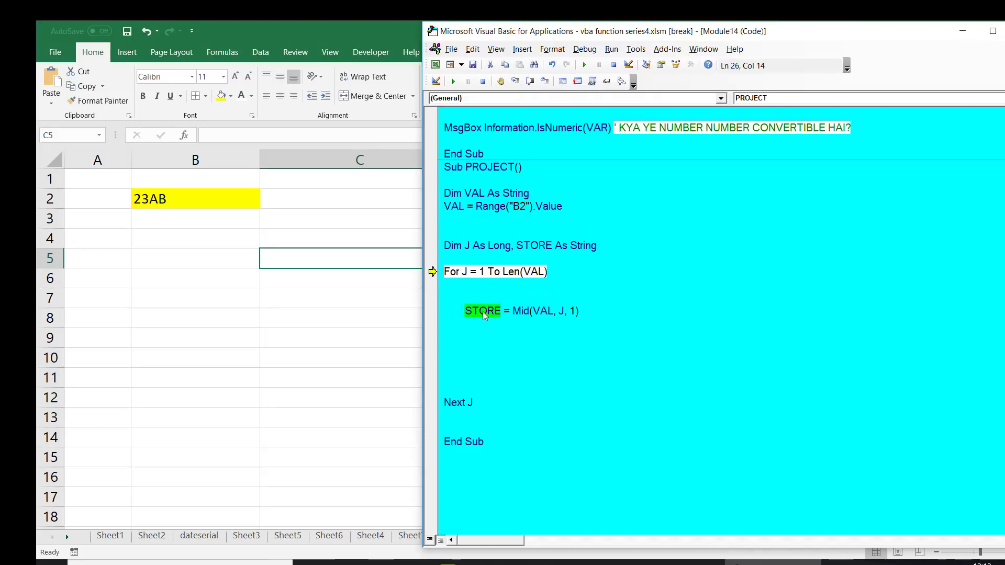
pyautogui.click(483, 312)
pyautogui.rightClick(483, 312)
pyautogui.doubleClick(483, 312)
# Show the Locals window, pick STORE, and narrow the panel to widen the code area
pyautogui.click(496, 49)
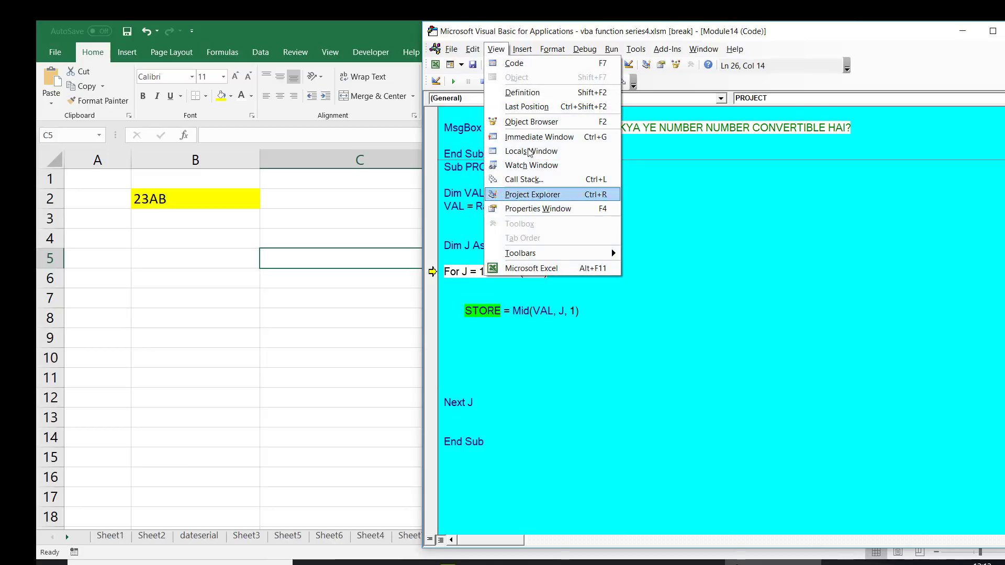
pyautogui.click(532, 151)
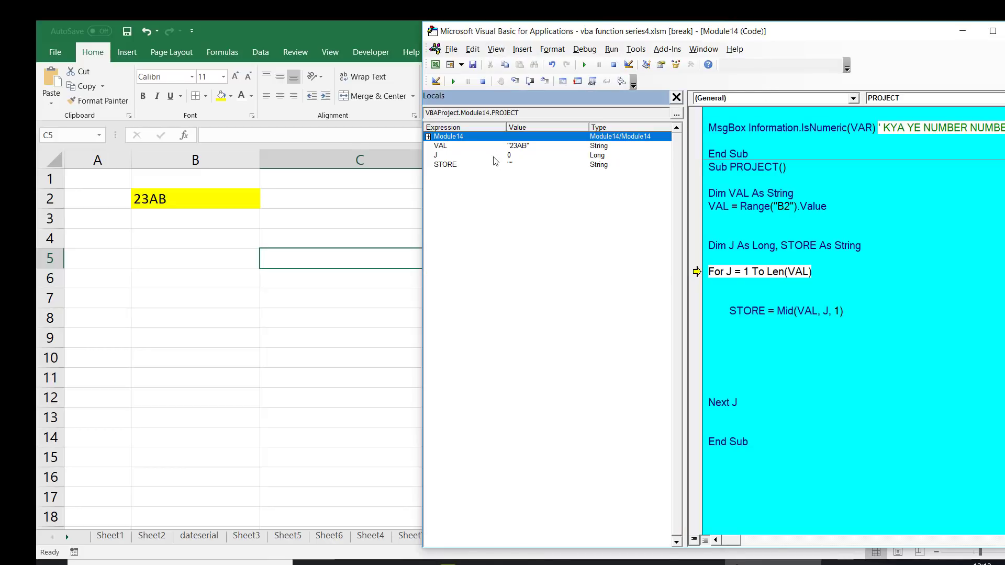
pyautogui.click(475, 166)
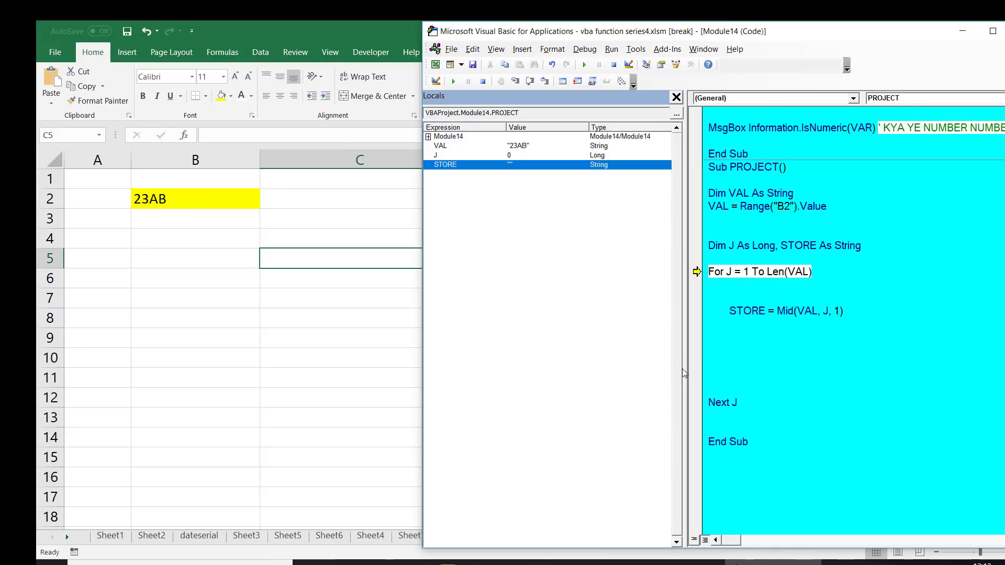
pyautogui.moveTo(686, 368); pyautogui.dragTo(573, 343)
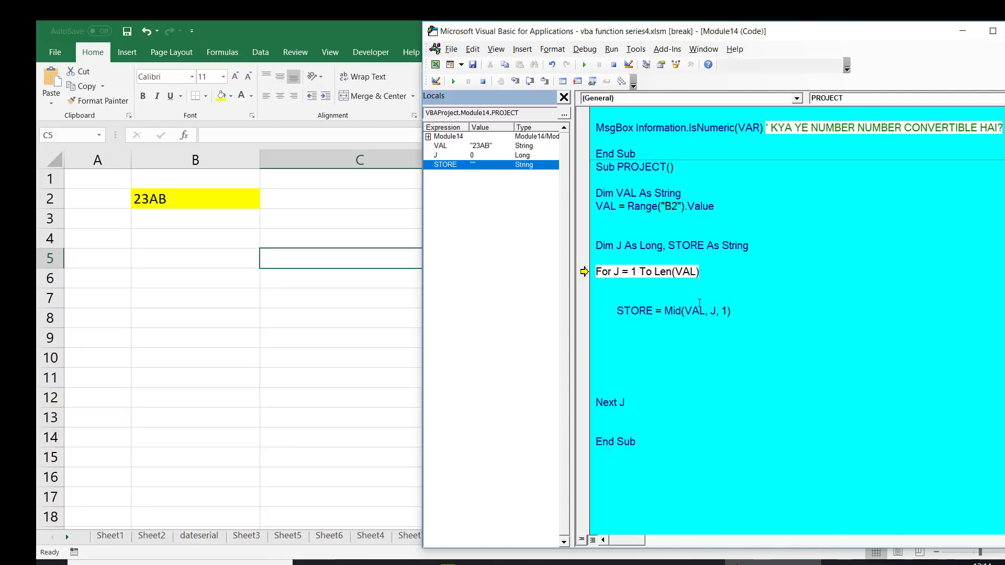
pyautogui.click(724, 311)
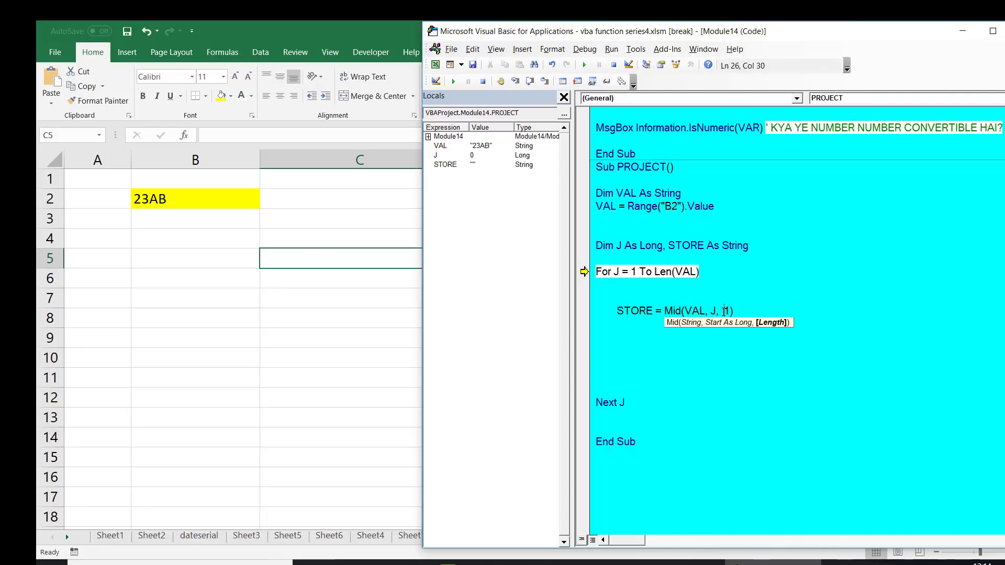
# Step the loop through characters 2, 3, A and B, then finish the run past End Sub
pyautogui.click(693, 351)
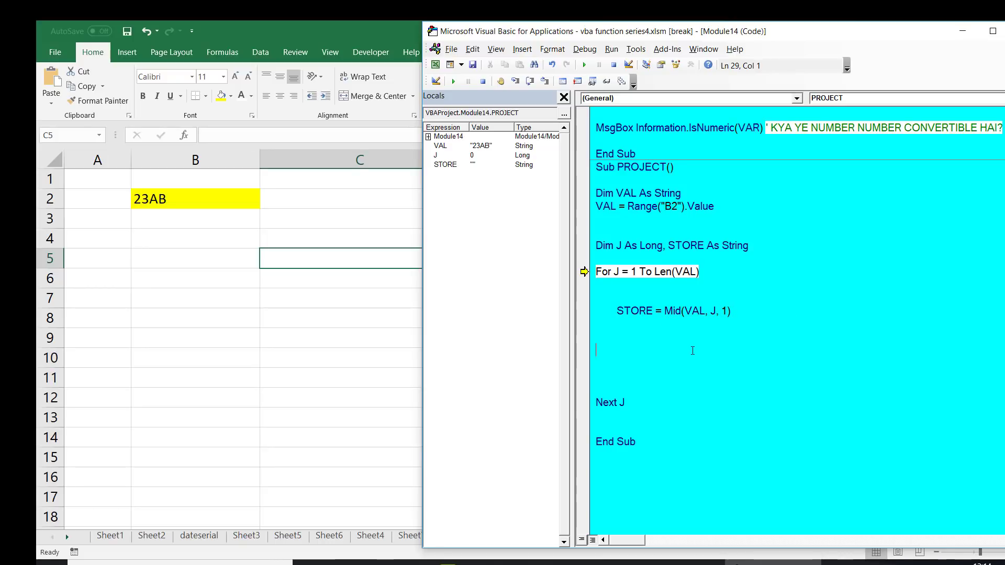
pyautogui.click(518, 83)
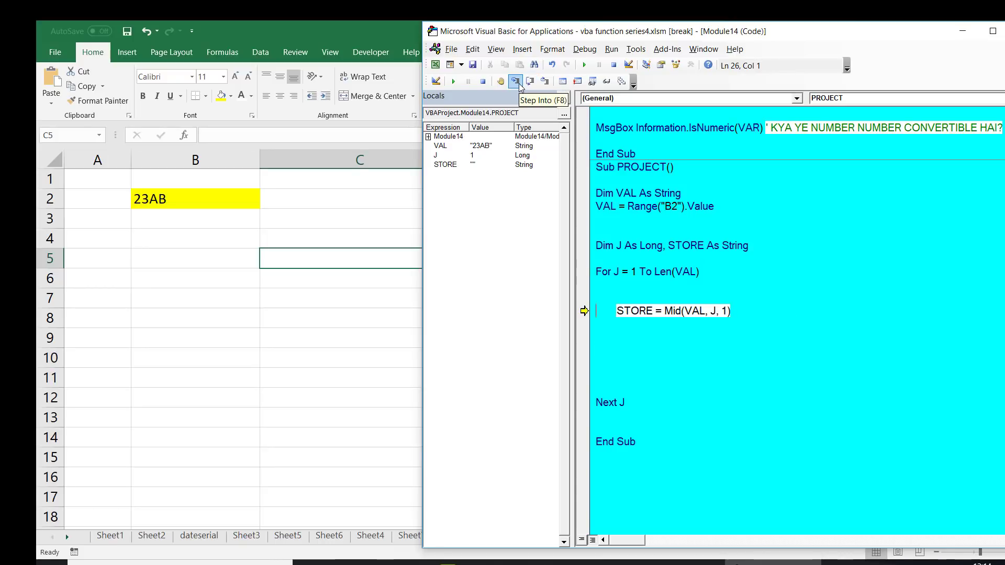
pyautogui.click(516, 82)
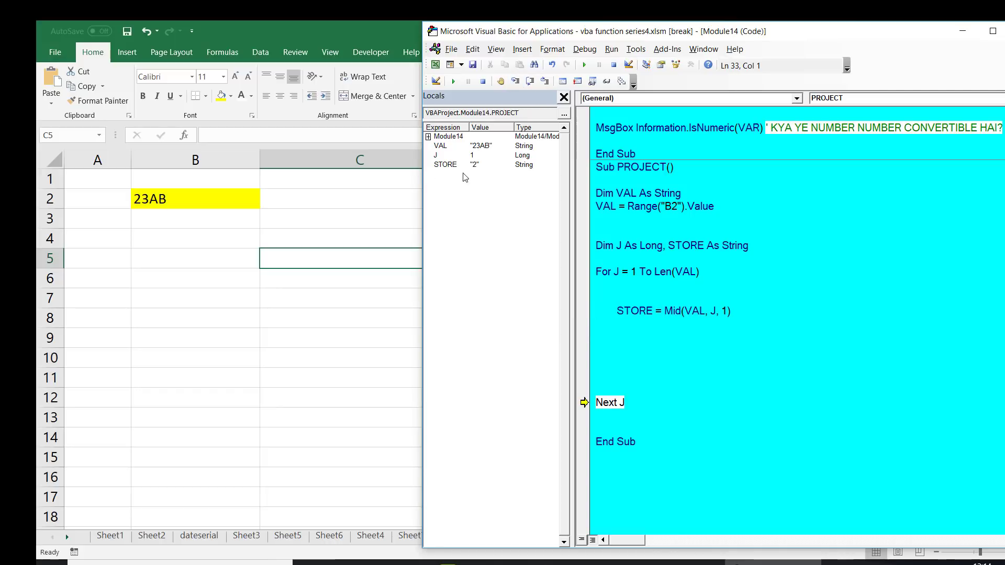
pyautogui.click(517, 82)
pyautogui.click(517, 82)
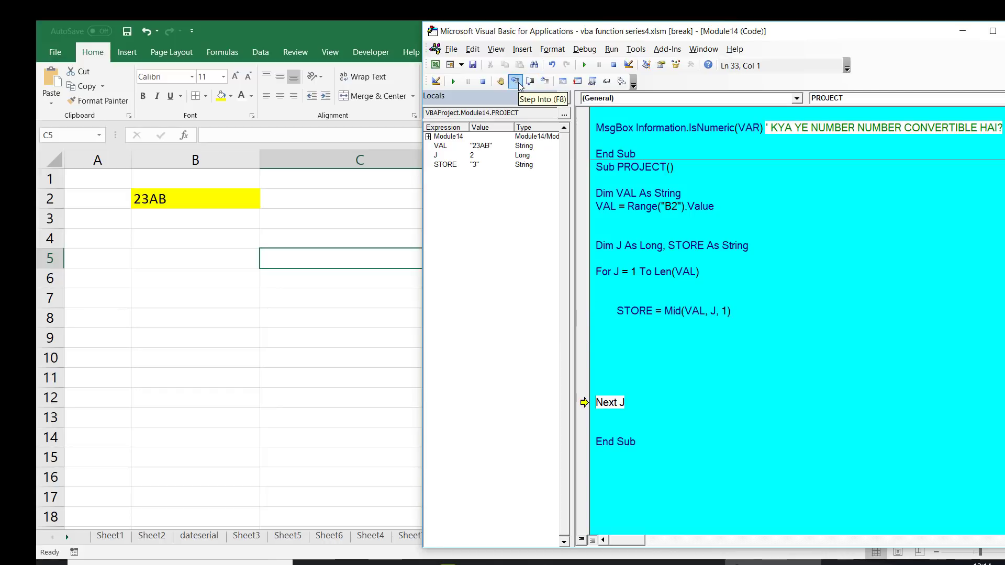
pyautogui.click(516, 82)
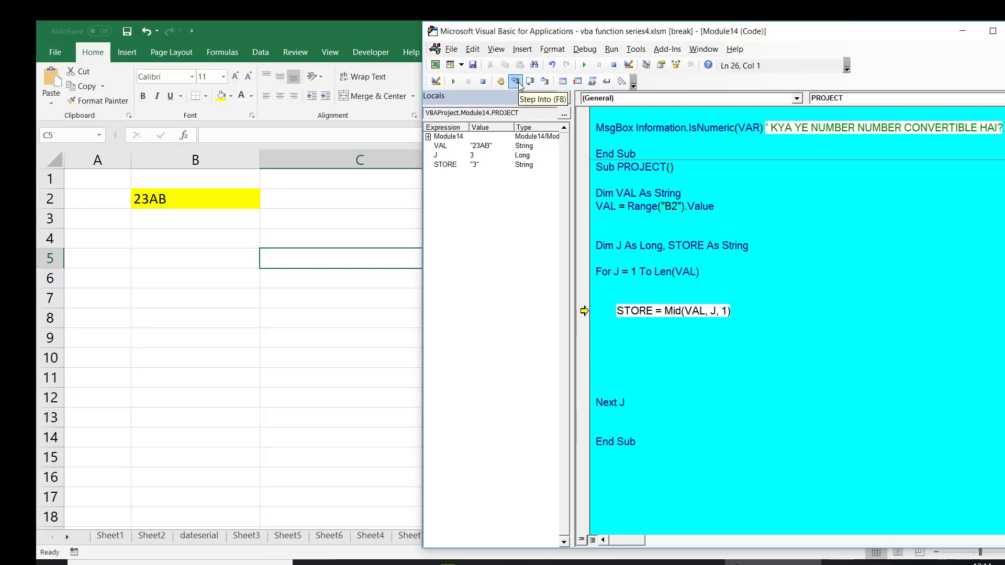
pyautogui.click(517, 82)
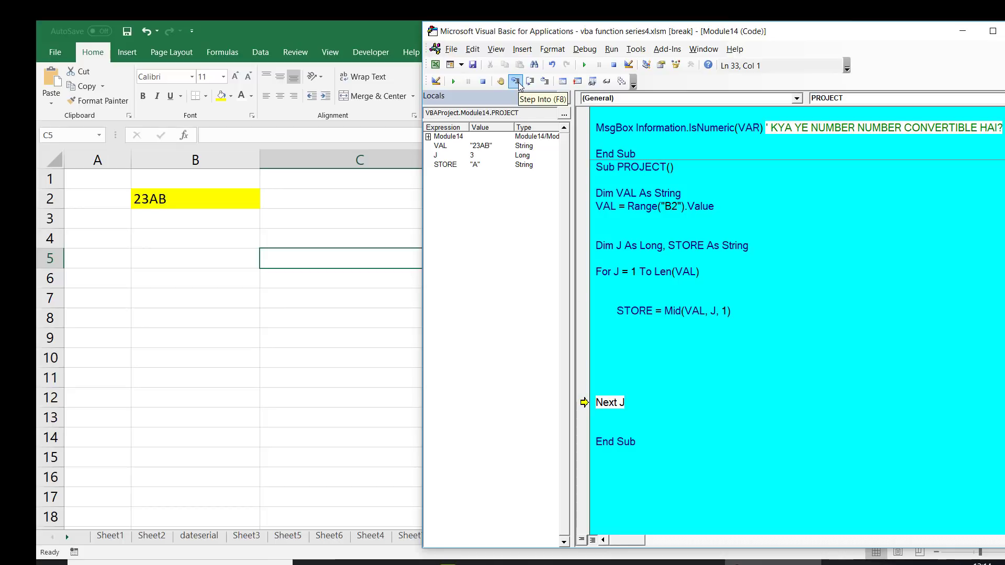
pyautogui.click(516, 82)
pyautogui.click(516, 82)
pyautogui.click(517, 82)
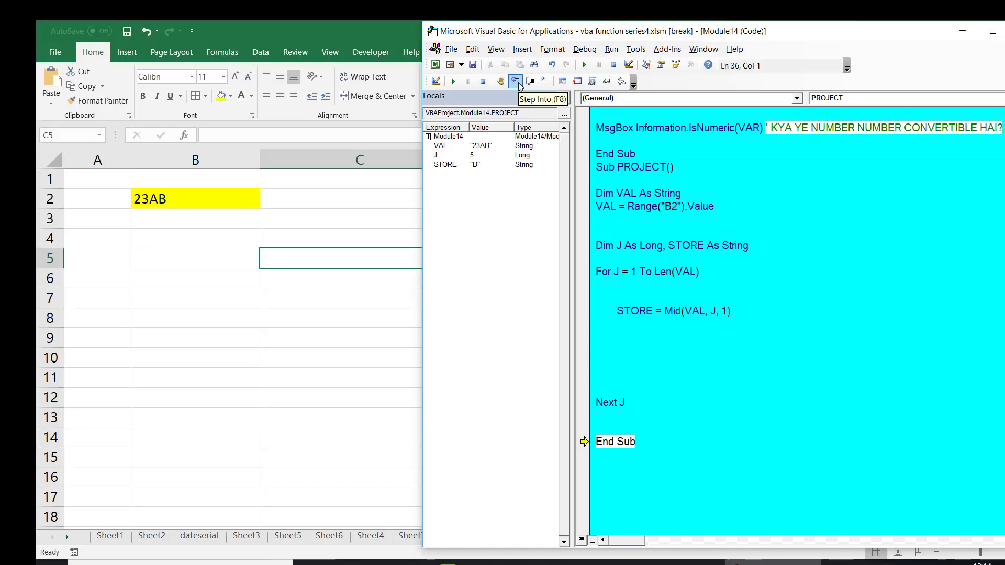
pyautogui.click(518, 82)
pyautogui.click(641, 335)
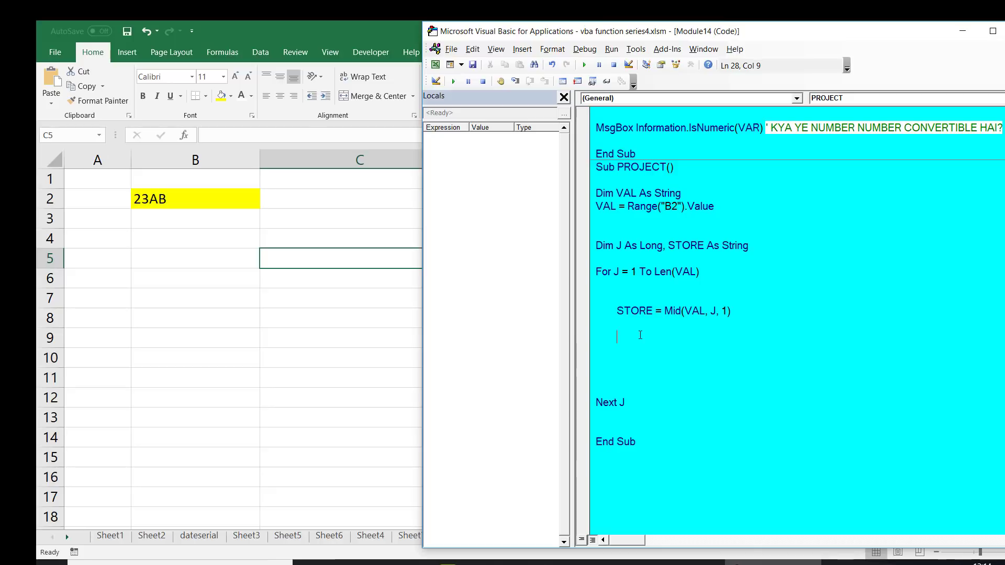
# Write the line If WorksheetFunction.IsNumber(STORE) = True Then inside the loop
pyautogui.write('WORK')
pyautogui.write('SHEETFUNCTION.')
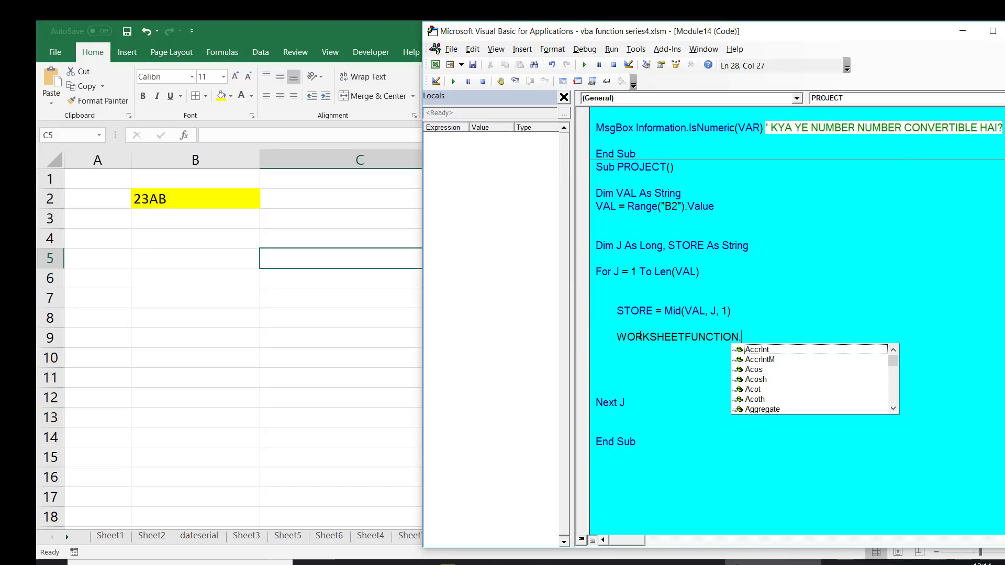
pyautogui.write('ISNU')
pyautogui.press('Tab')
pyautogui.write('(')
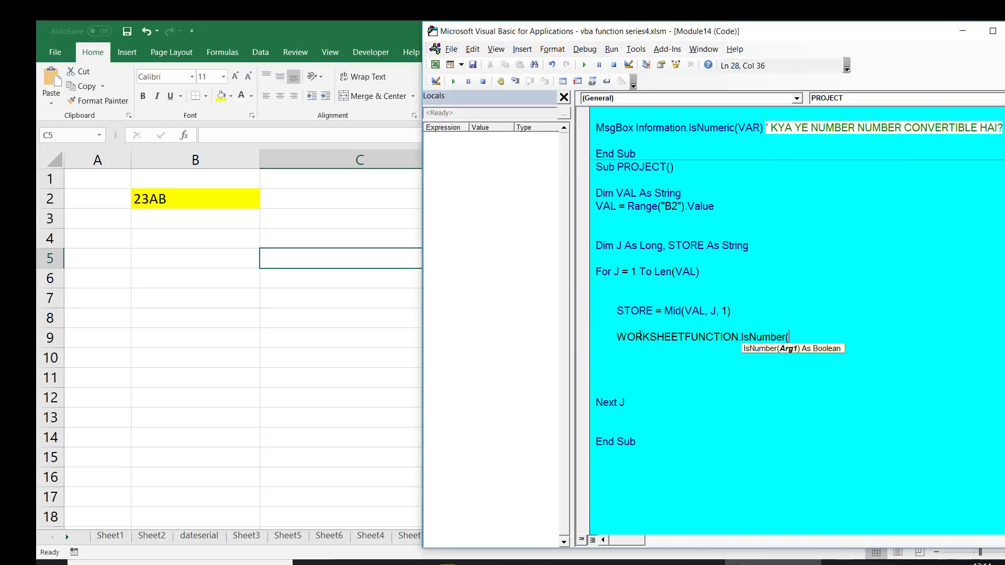
pyautogui.write('STORE)')
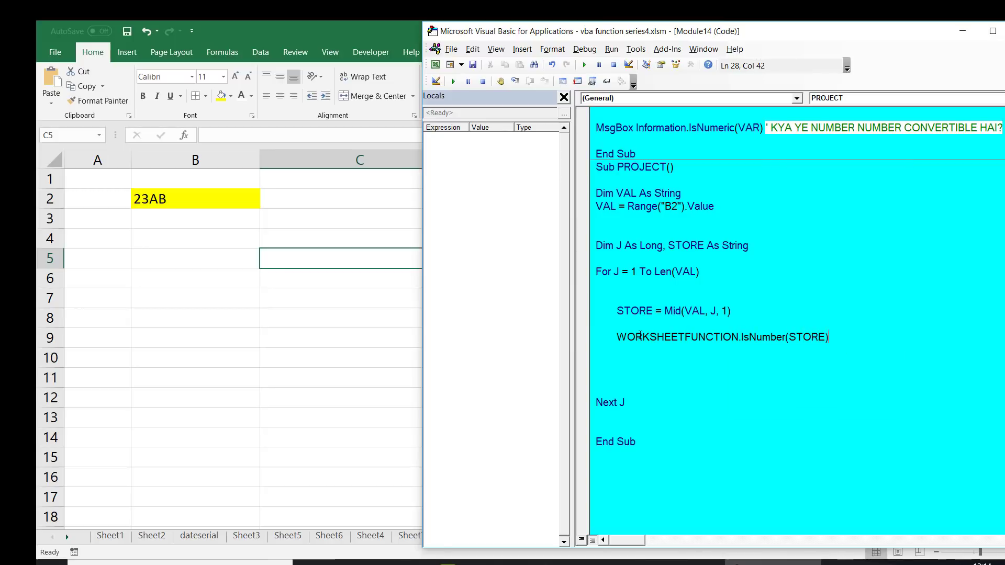
pyautogui.click(606, 339)
pyautogui.write('IF')
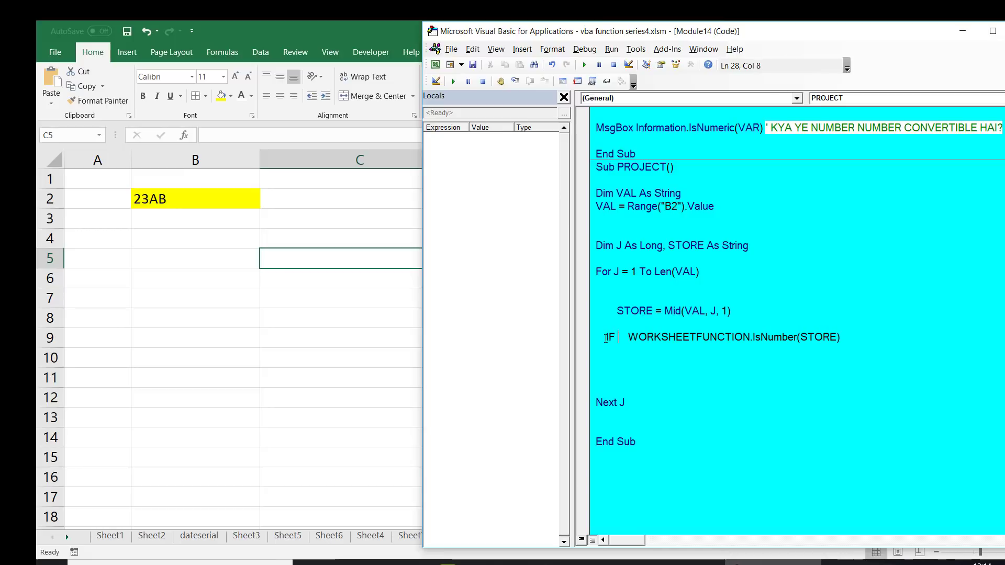
pyautogui.press('Delete')
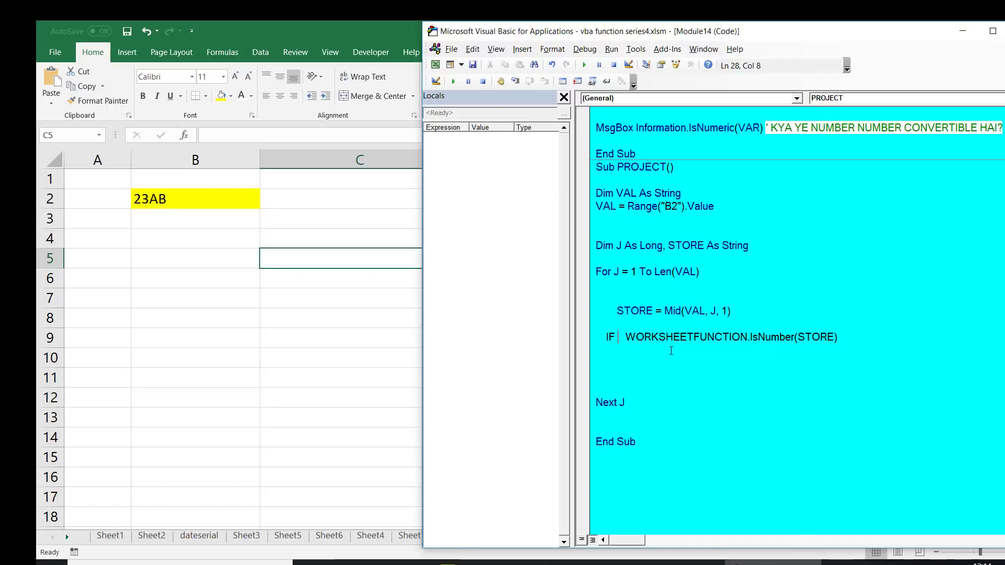
pyautogui.click(855, 332)
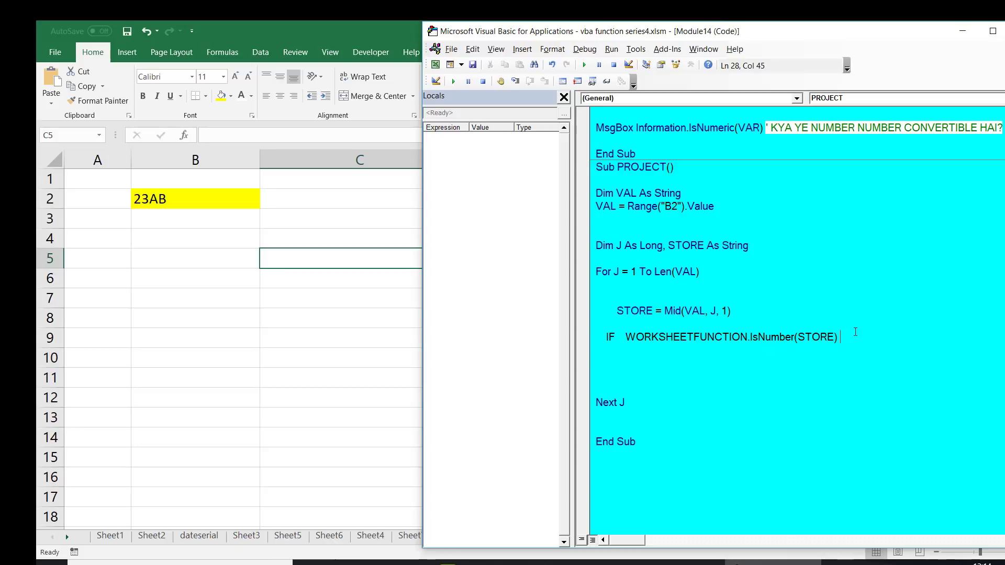
pyautogui.write('=TR')
pyautogui.press('Tab')
pyautogui.write('THEN')
pyautogui.press('Return')
# Add num = num & store and an Else line, and declare num As String
pyautogui.press('Tab')
pyautogui.press('Tab')
pyautogui.press('Tab')
pyautogui.press('Tab')
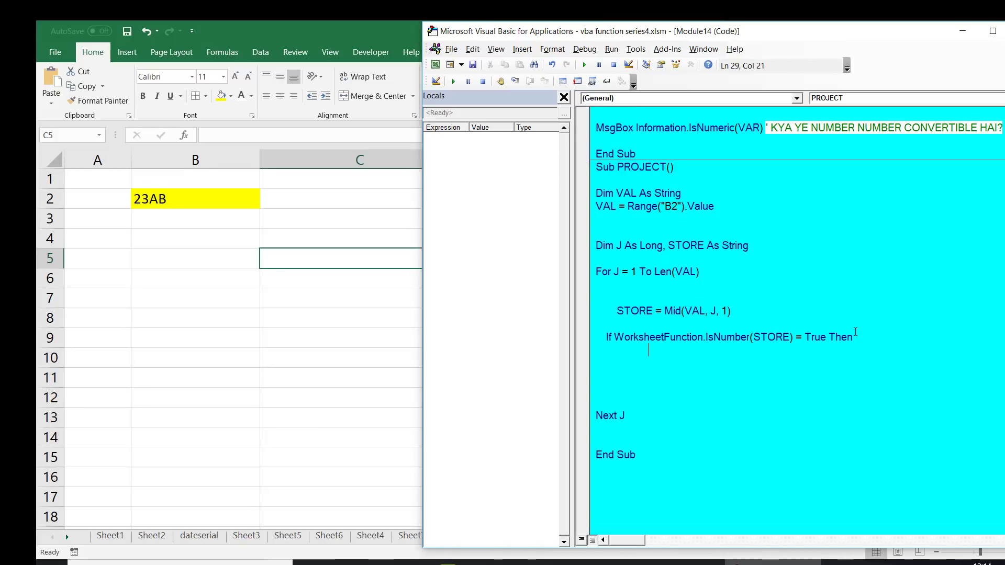
pyautogui.write('num ')
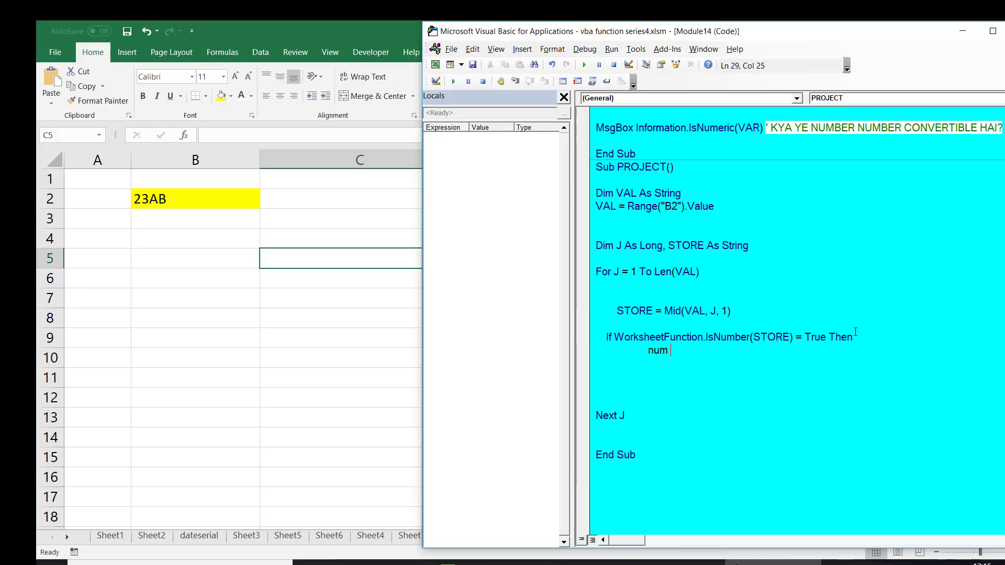
pyautogui.write('= num ')
pyautogui.write('&')
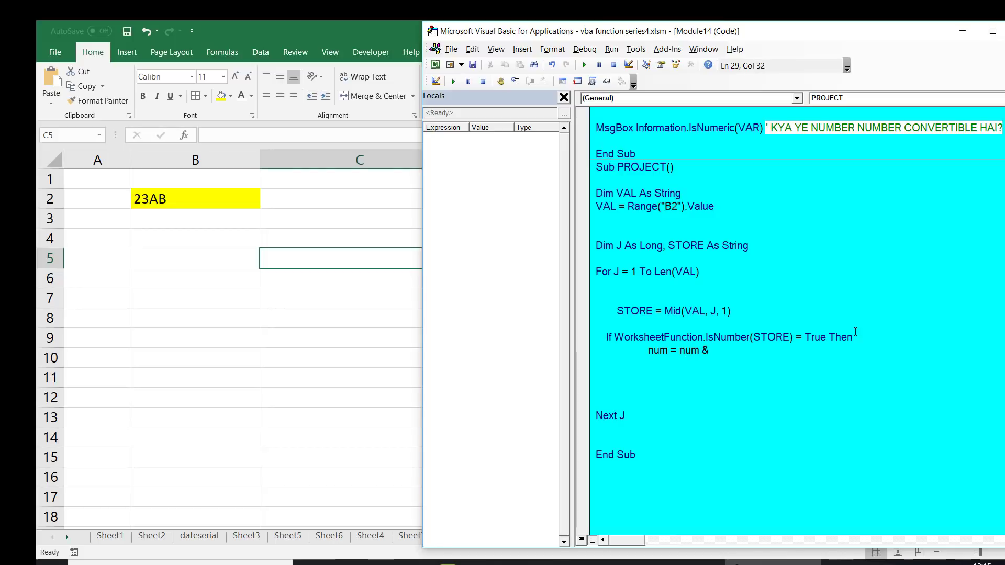
pyautogui.write(' store')
pyautogui.press('Return')
pyautogui.press('Tab')
pyautogui.write('else')
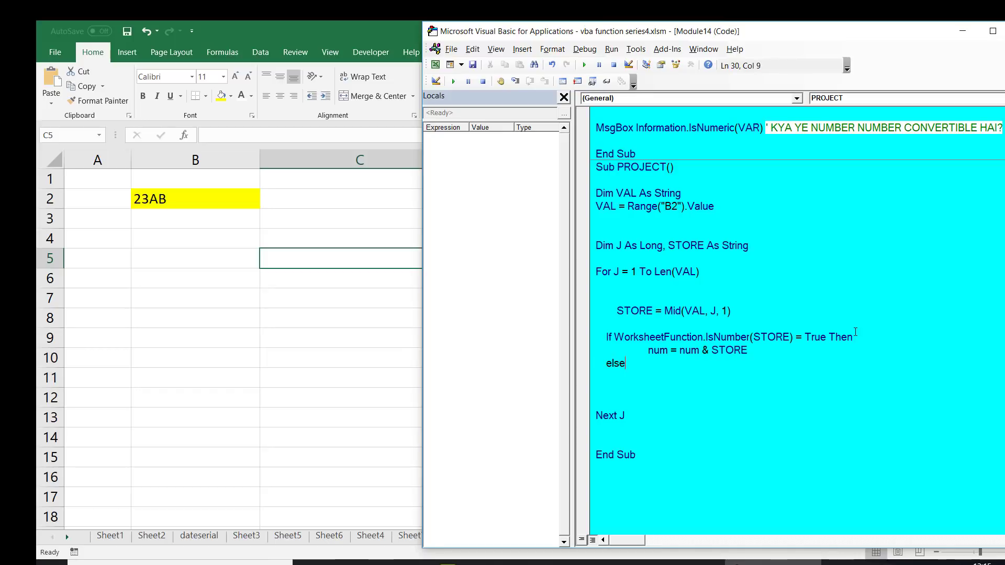
pyautogui.press('Return')
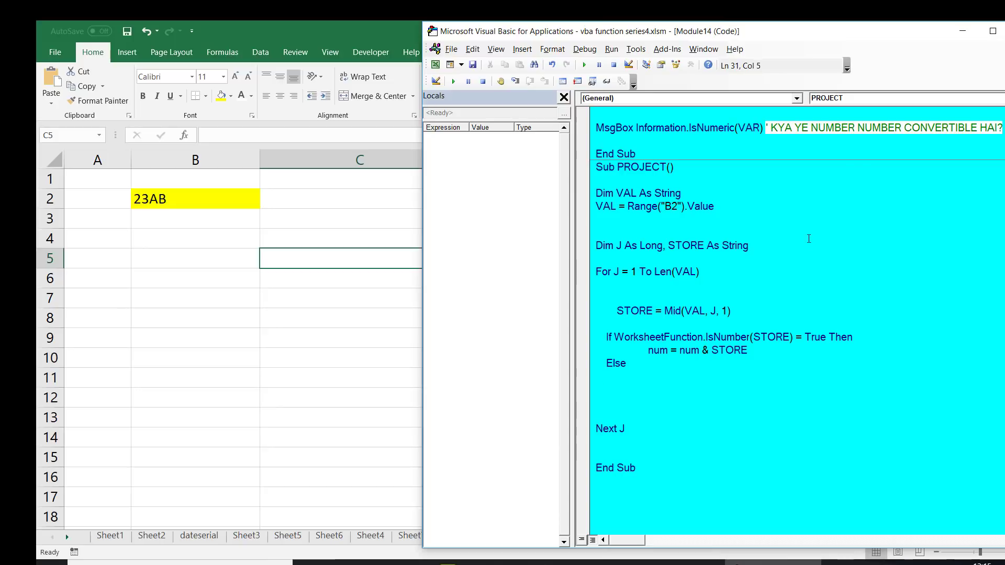
pyautogui.click(801, 243)
pyautogui.write(', n')
pyautogui.write('um as s')
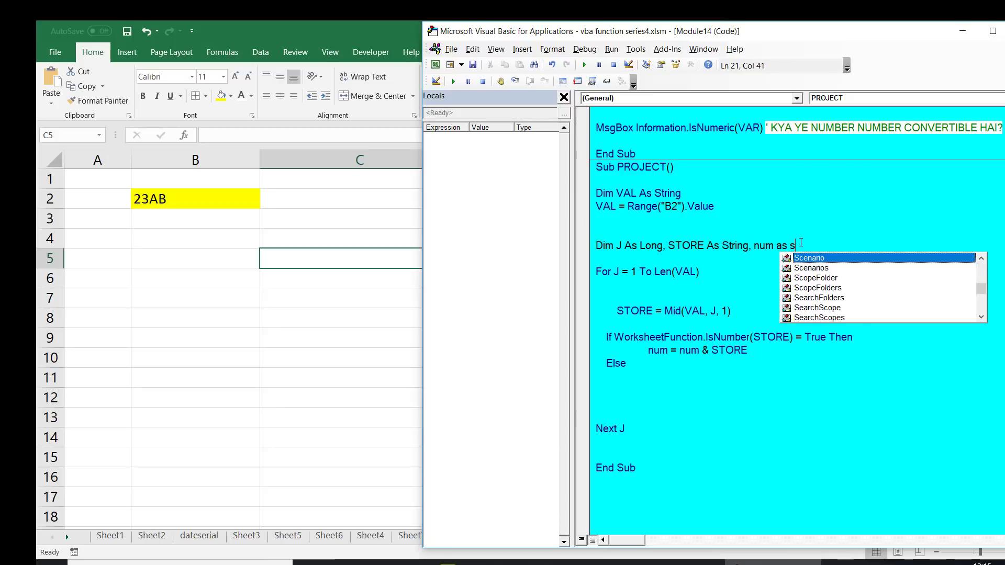
pyautogui.write('tring')
pyautogui.press('Tab')
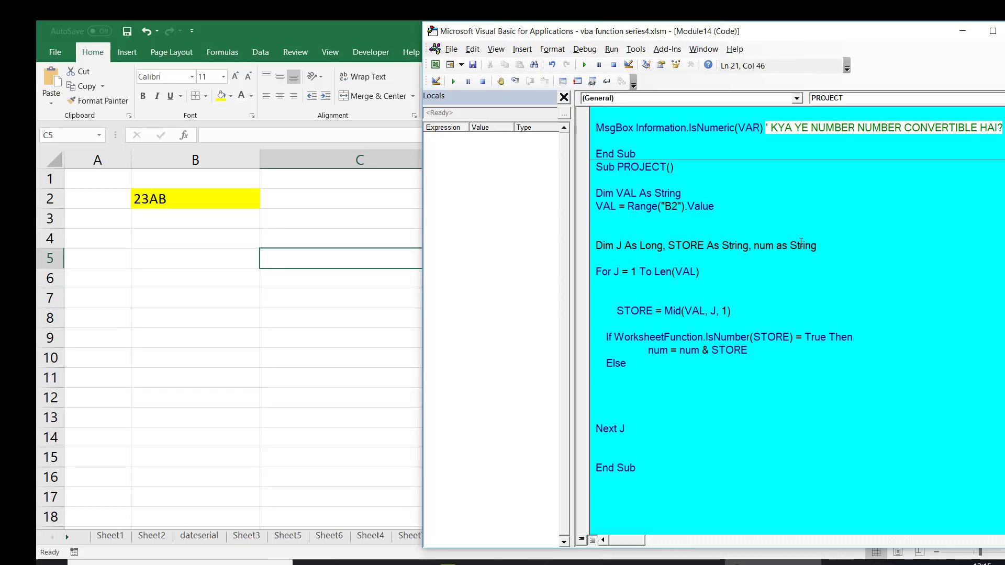
# Add txt = txt & store under Else, close with End If, and declare txt As String
pyautogui.click(651, 385)
pyautogui.press('Tab')
pyautogui.press('Tab')
pyautogui.press('Tab')
pyautogui.write('txt')
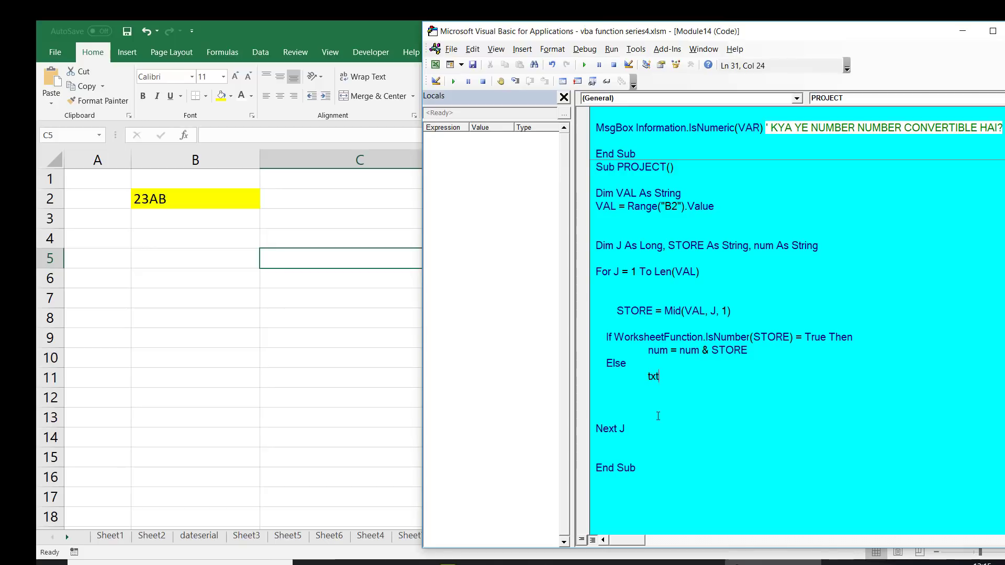
pyautogui.write(' = txt ')
pyautogui.write('&store')
pyautogui.press('Down')
pyautogui.press('Down')
pyautogui.press('Tab')
pyautogui.write('End If')
pyautogui.press('Up')
pyautogui.press('Up')
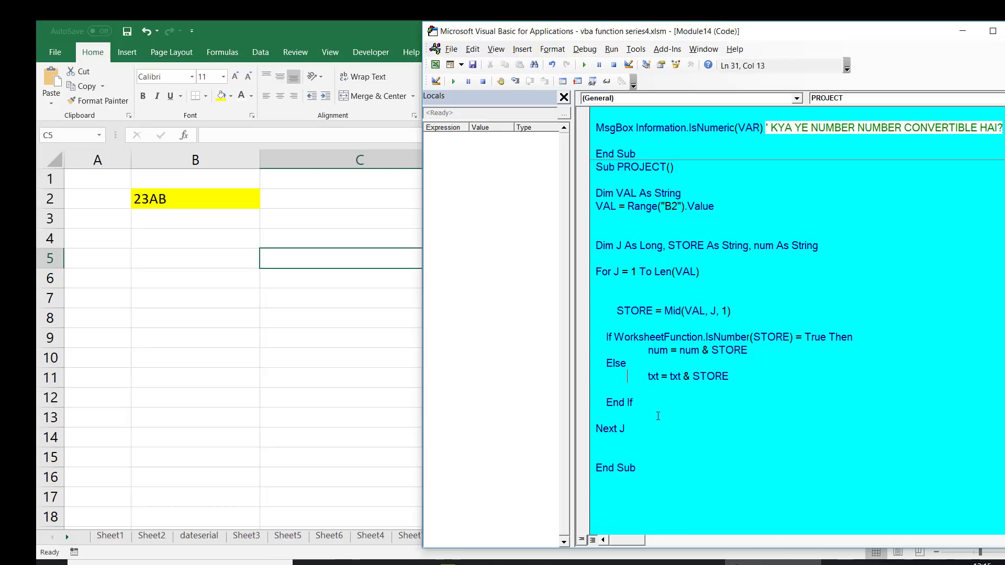
pyautogui.click(841, 244)
pyautogui.write(',')
pyautogui.write('txt as')
pyautogui.write(' string')
pyautogui.press('Escape')
pyautogui.press('Down')
pyautogui.press('Down')
pyautogui.press('Down')
# Add Range("C2") = num before End Sub and copy that line
pyautogui.click(620, 451)
pyautogui.press('Return')
pyautogui.write('range("')
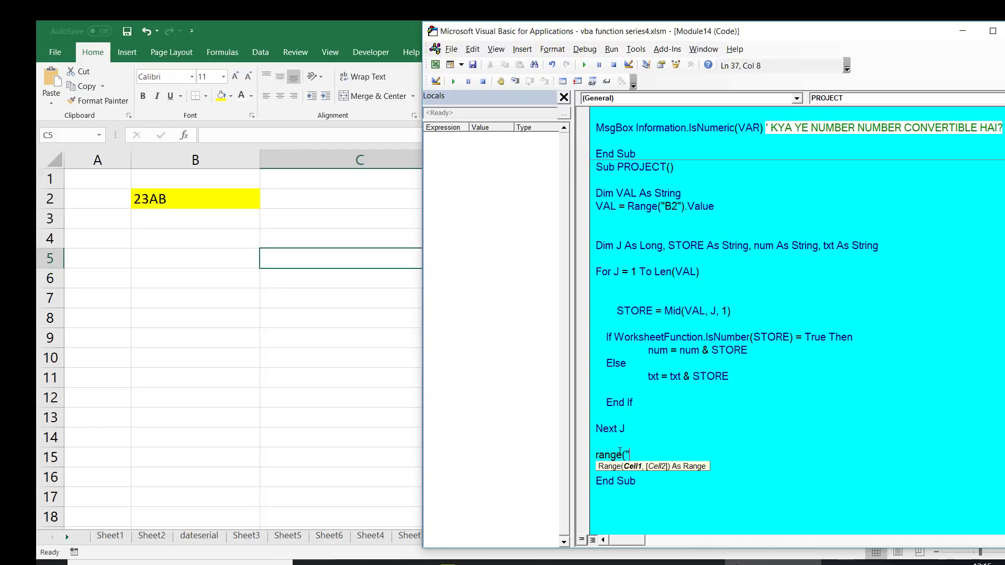
pyautogui.write('C2") = ')
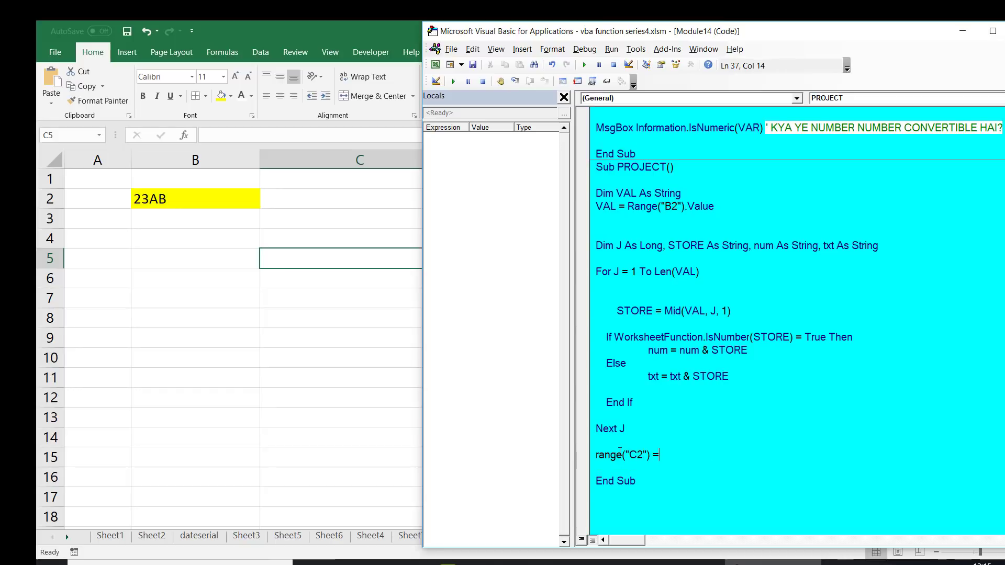
pyautogui.write('num')
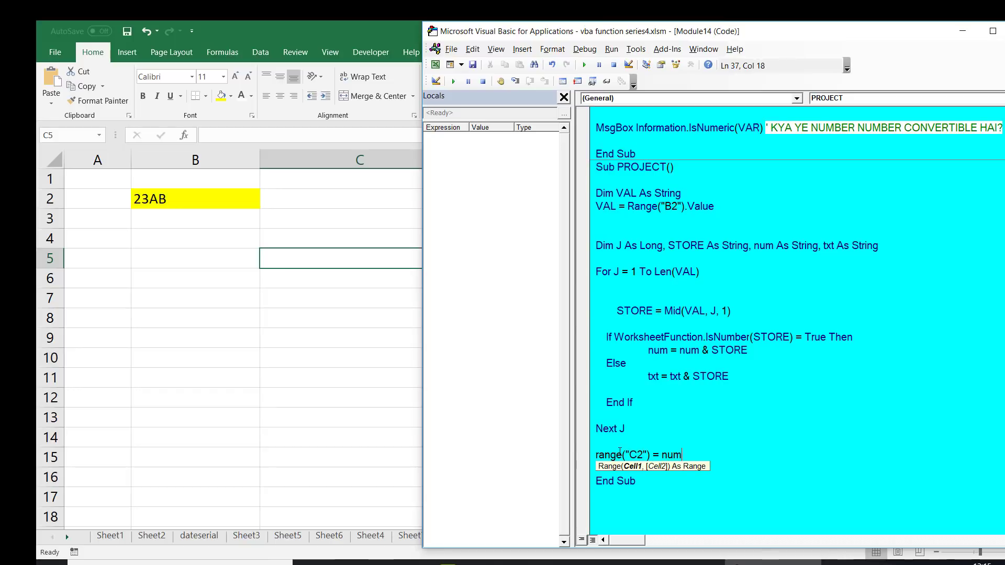
pyautogui.press('Return')
pyautogui.hotkey('shift', 'Up')
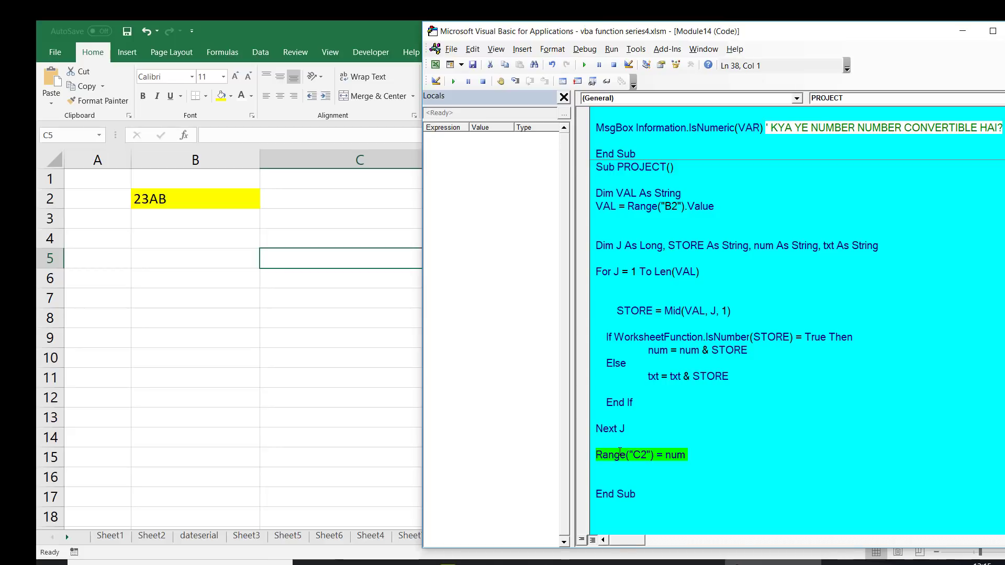
pyautogui.hotkey('ctrl', 'c')
# Paste the copied line and edit it into Range("D2") = txt
pyautogui.hotkey('ctrl', 'End')
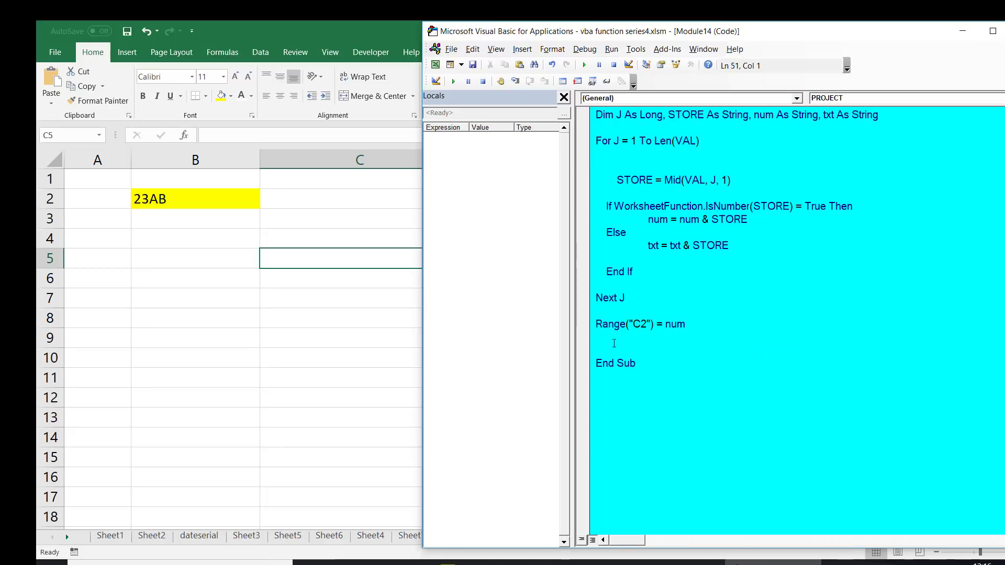
pyautogui.click(614, 344)
pyautogui.hotkey('ctrl', 'v')
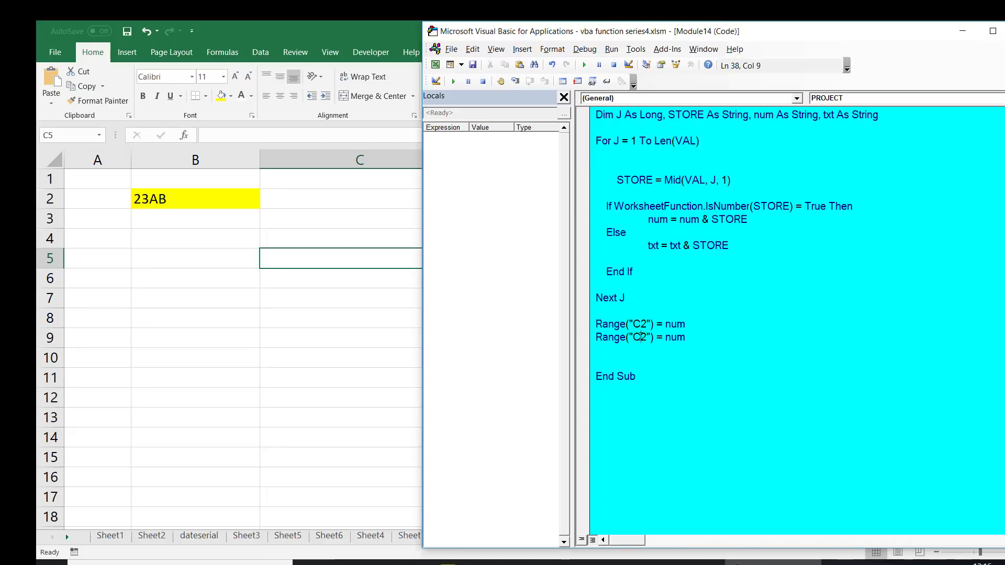
pyautogui.press('BackSpace')
pyautogui.write('D')
pyautogui.press('Right')
pyautogui.press('BackSpace')
pyautogui.press('BackSpace')
pyautogui.press('BackSpace')
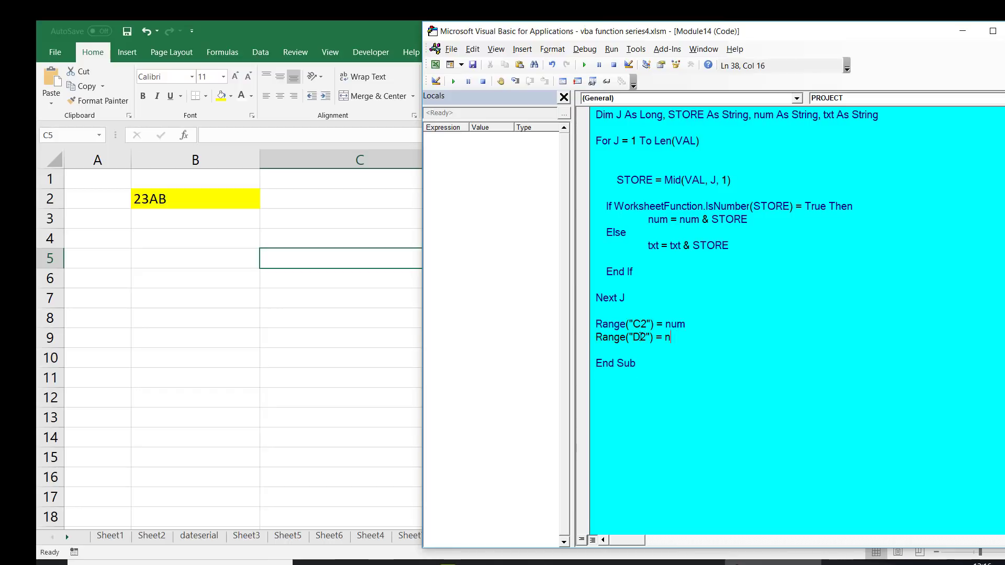
pyautogui.press('BackSpace')
pyautogui.write('TXT')
pyautogui.press('Down')
pyautogui.press('Down')
pyautogui.press('Up')
pyautogui.press('Up')
pyautogui.press('Up')
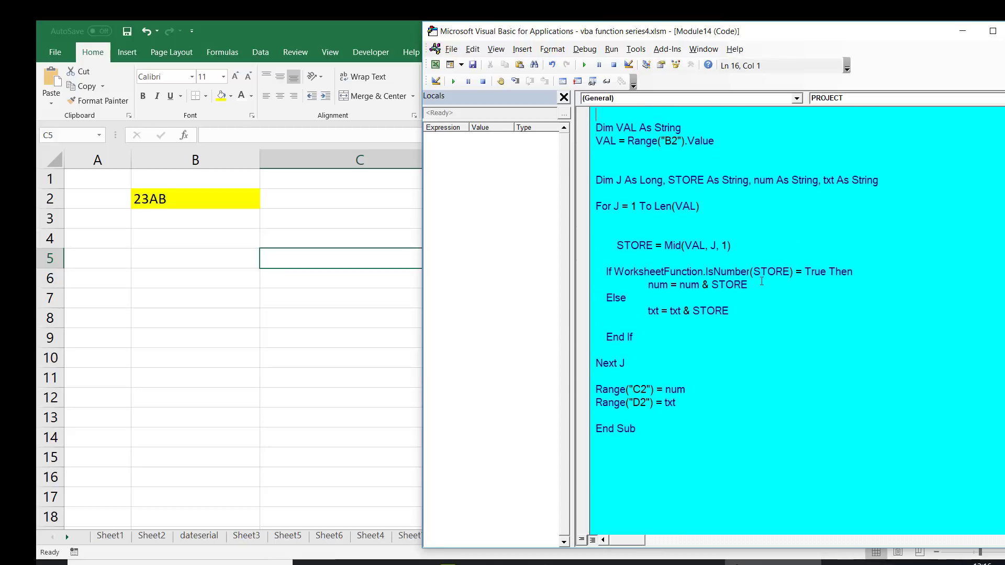
pyautogui.press('Up')
pyautogui.press('Up')
pyautogui.click(762, 281)
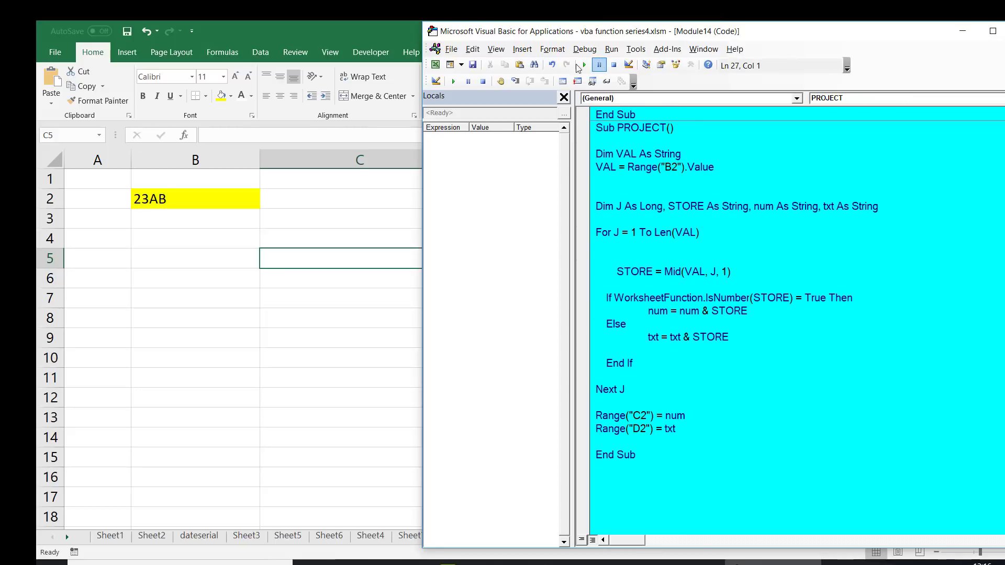
# Step PROJECT from its start through the For J and Mid lines to the IsNumber check
pyautogui.click(515, 81)
pyautogui.click(516, 81)
pyautogui.click(516, 81)
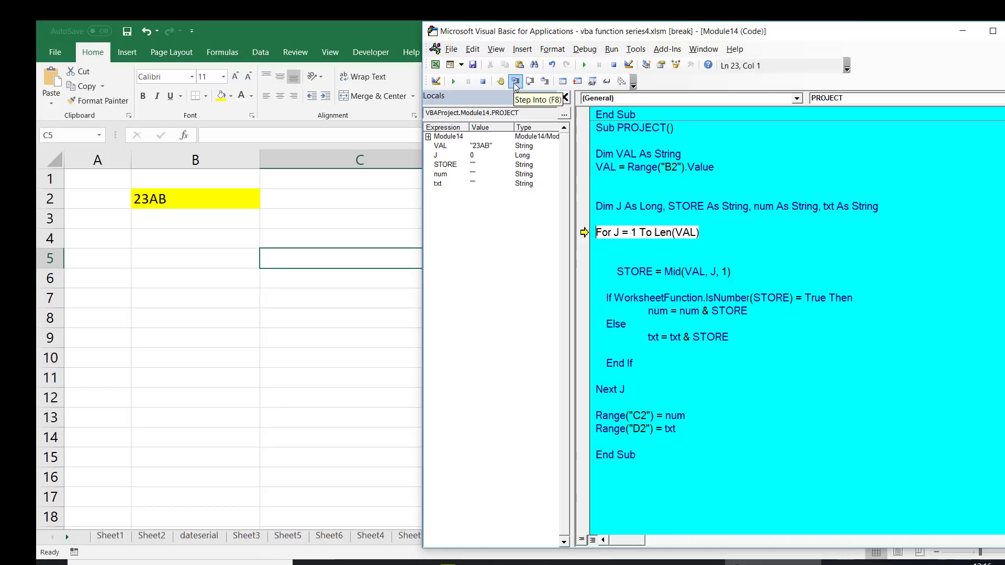
pyautogui.click(515, 81)
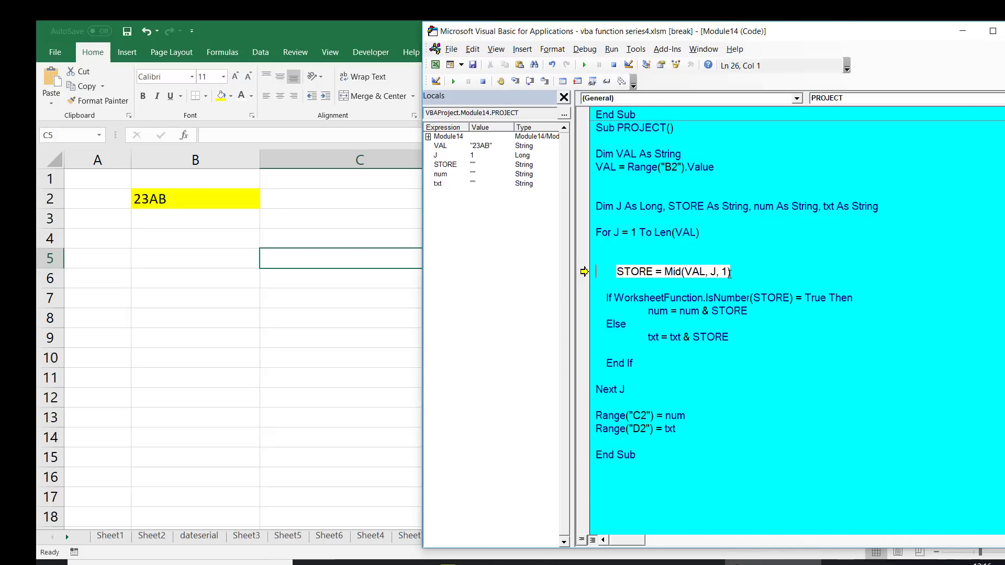
pyautogui.click(516, 82)
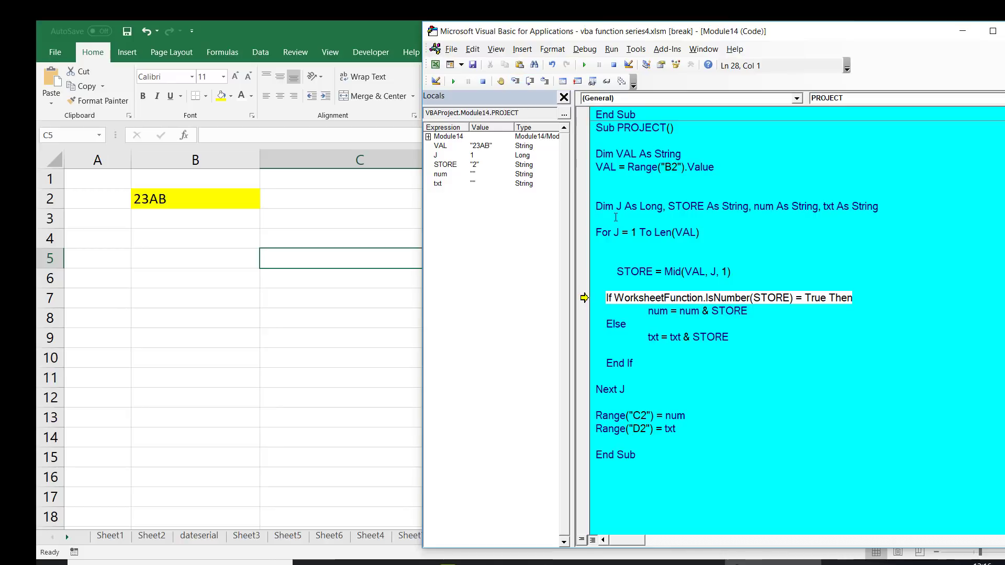
# Add a comma to the KYA NUMBER comment, then execute the IsNumber check
pyautogui.moveTo(771, 298)
pyautogui.scroll(3, 768, 298)
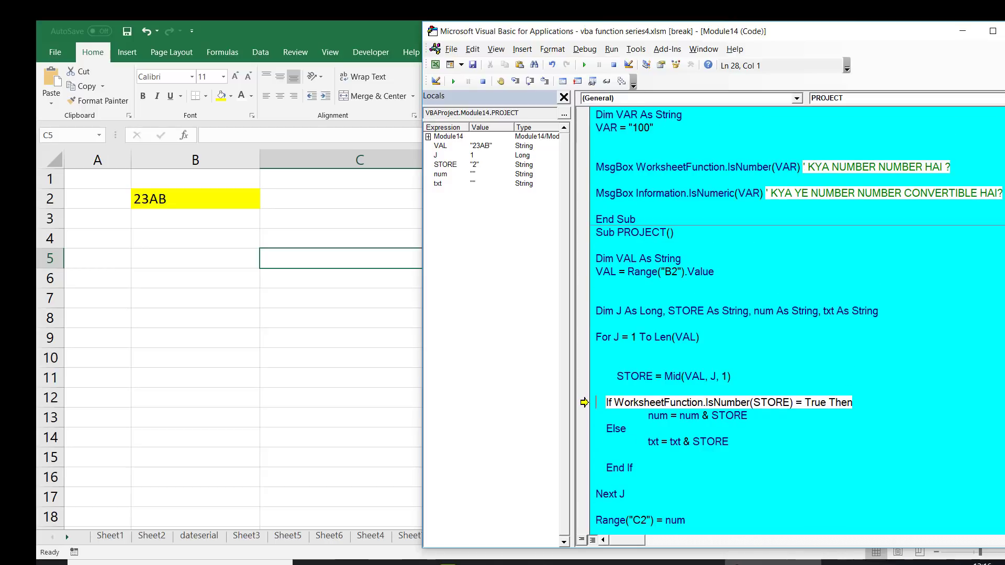
pyautogui.click(880, 166)
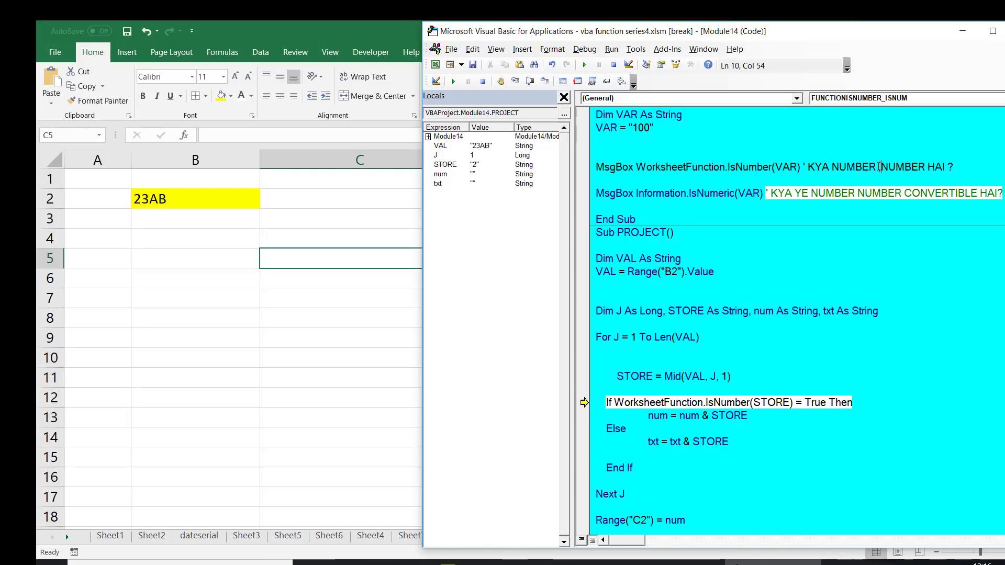
pyautogui.write(',')
pyautogui.click(931, 322)
pyautogui.moveTo(772, 403)
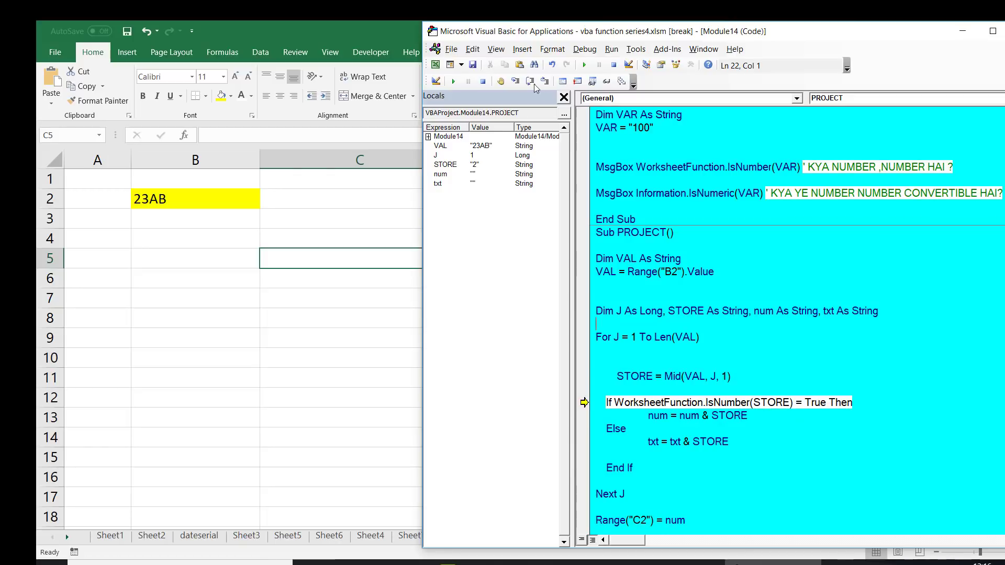
pyautogui.click(517, 81)
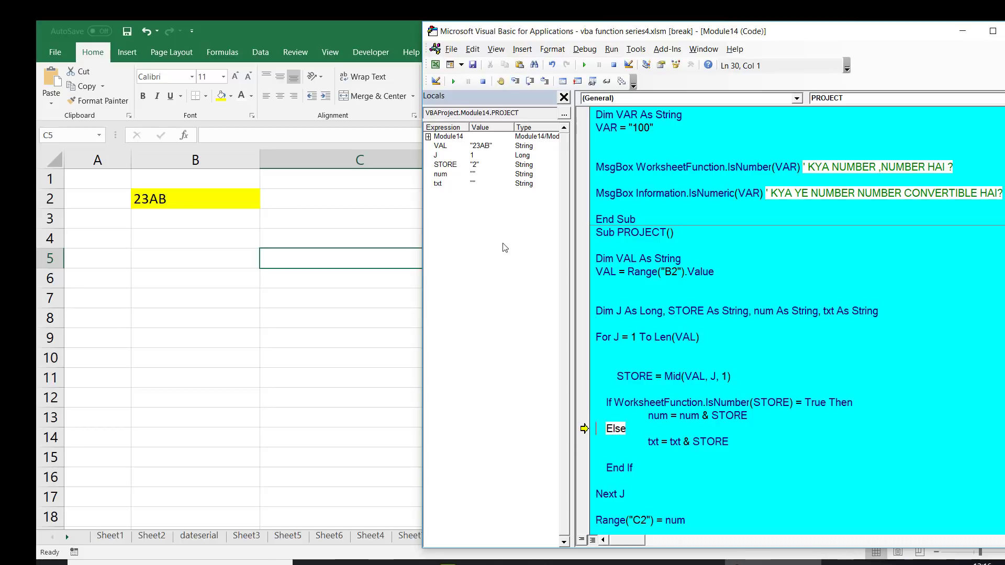
pyautogui.moveTo(614, 65)
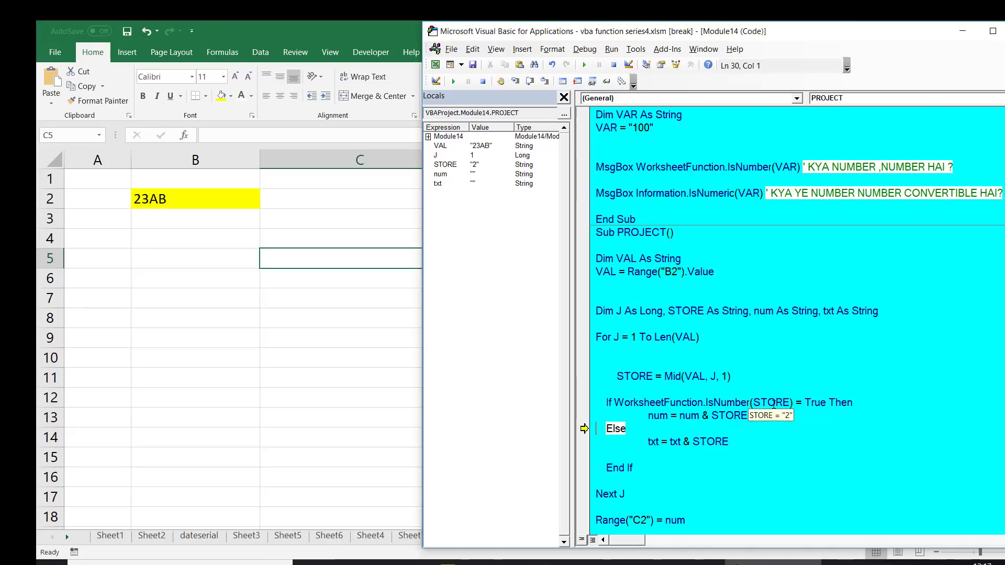
# Reset the paused run and change STORE's declared type from String to Long
pyautogui.click(616, 67)
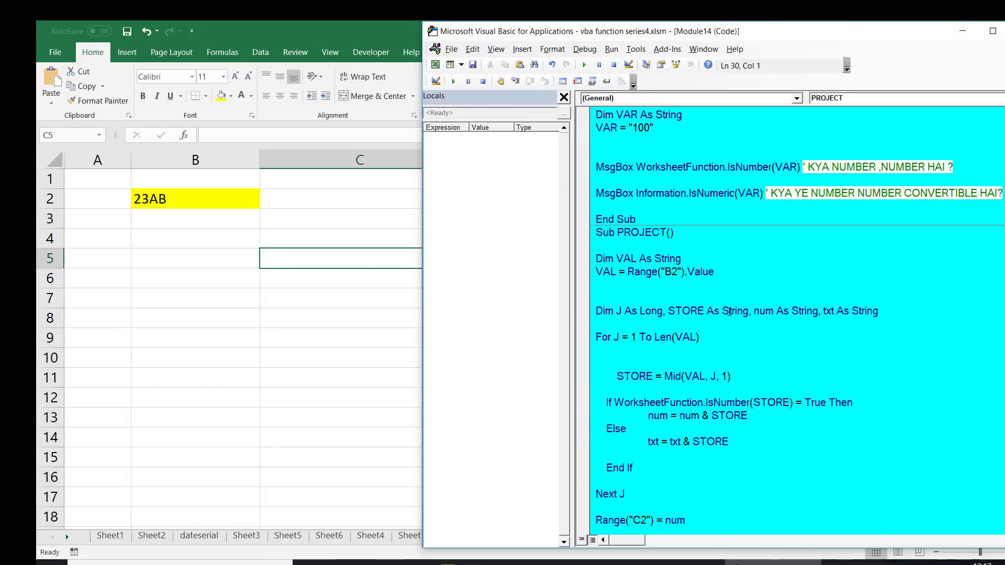
pyautogui.click(729, 312)
pyautogui.doubleClick(729, 312)
pyautogui.write('B')
pyautogui.press('BackSpace')
pyautogui.write('Long')
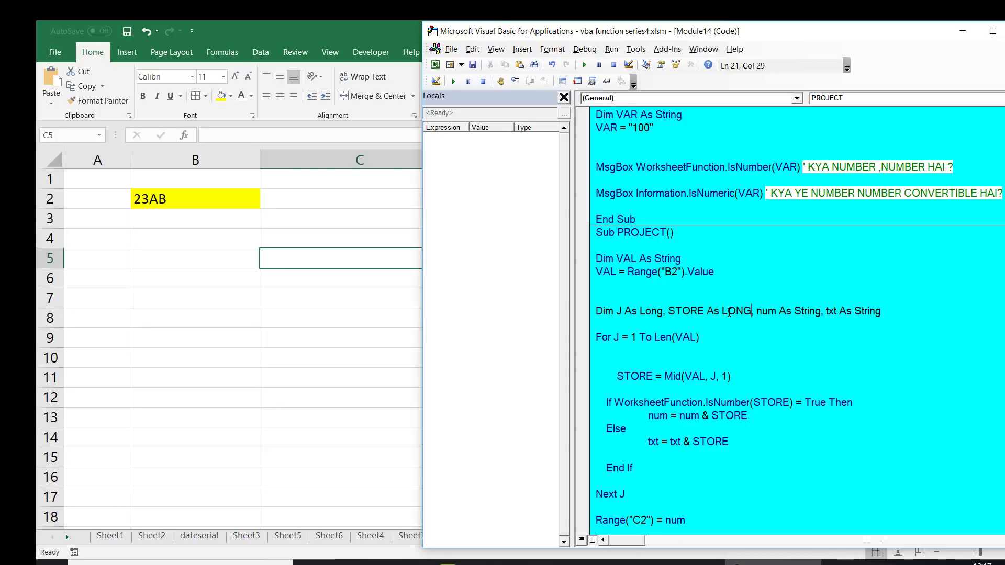
pyautogui.press('Down')
# Restart stepping through PROJECT, pausing at its first line
pyautogui.click(807, 371)
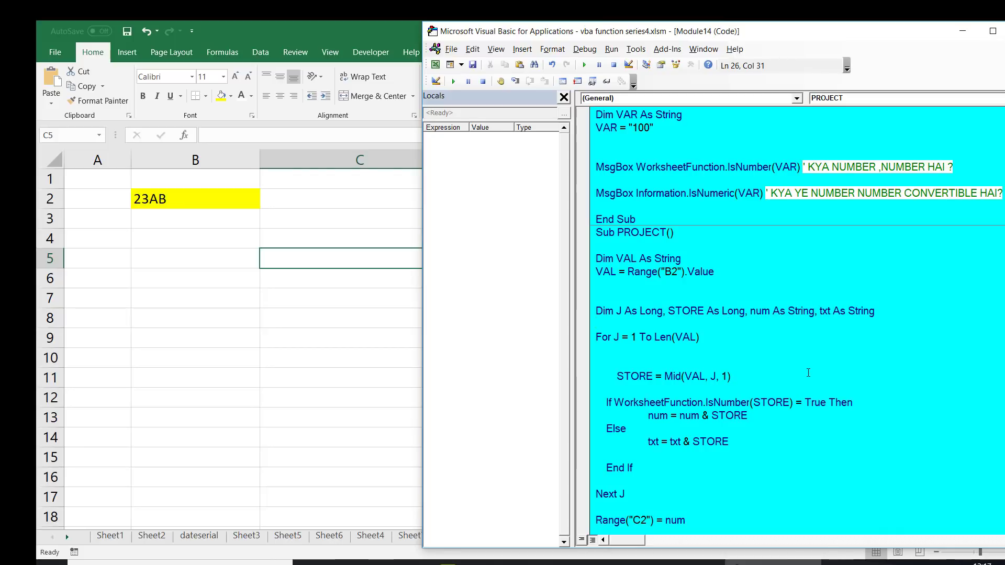
pyautogui.click(692, 297)
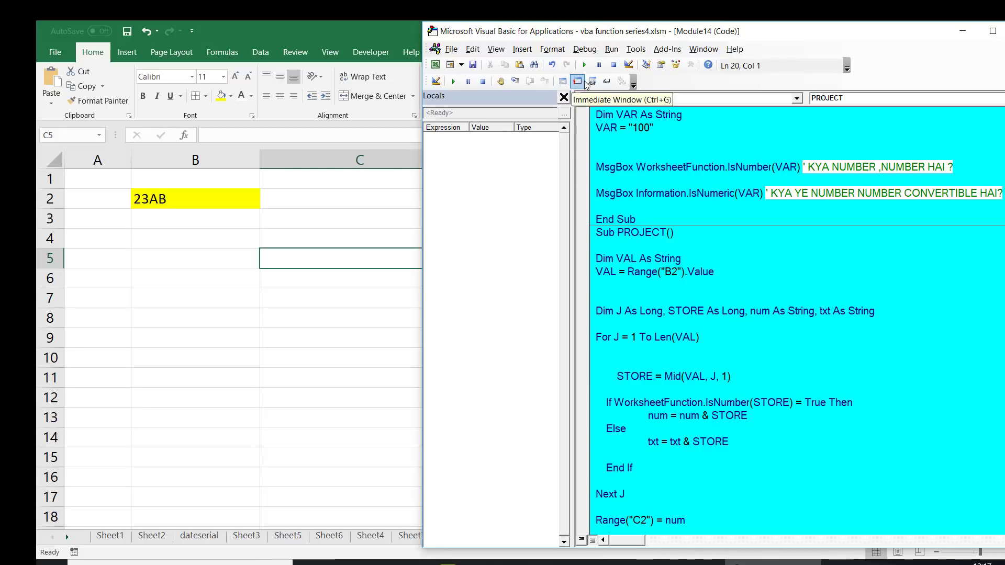
pyautogui.click(516, 82)
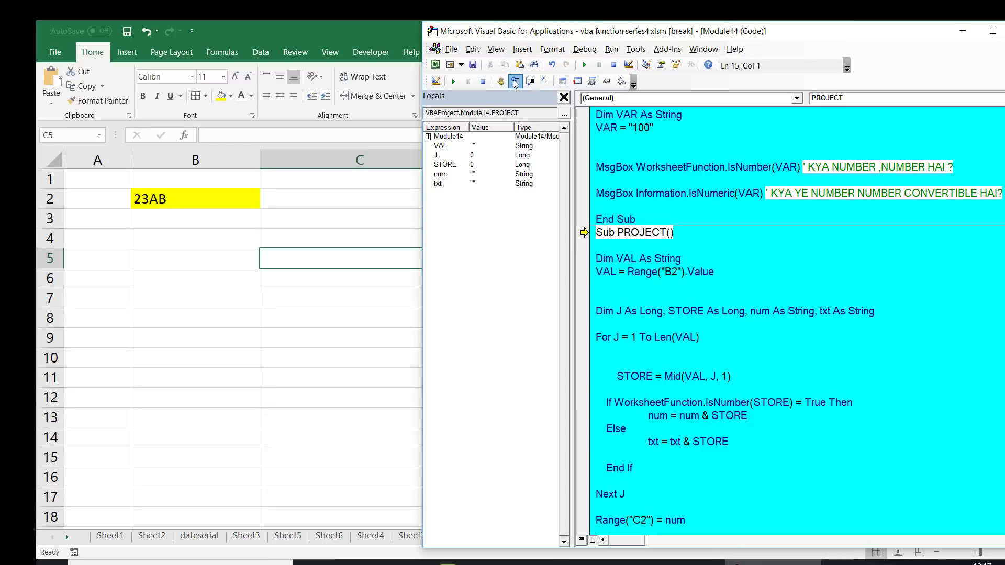
# Step through reading B2 and the first loop pass, appending the digit 2 to num
pyautogui.click(516, 82)
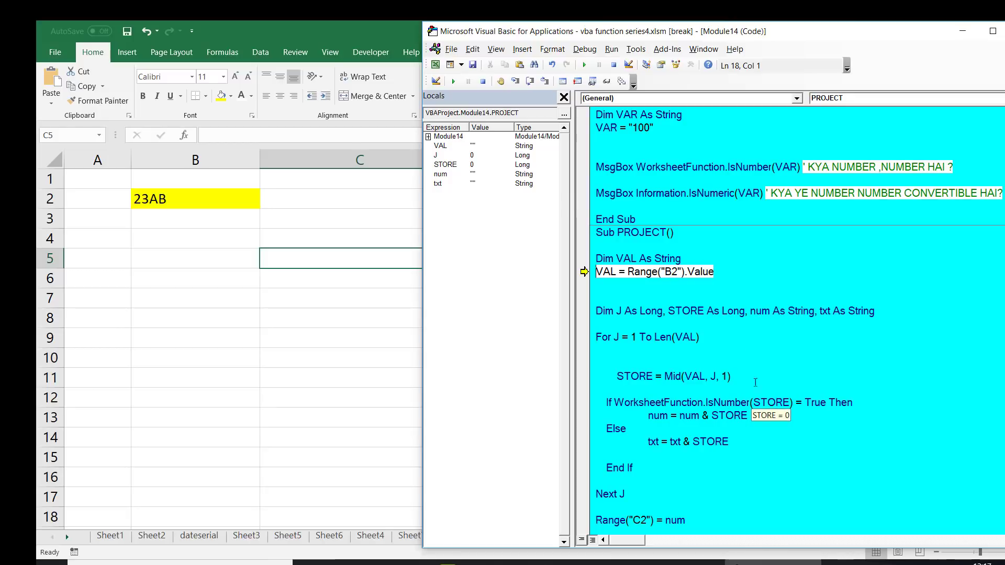
pyautogui.click(516, 81)
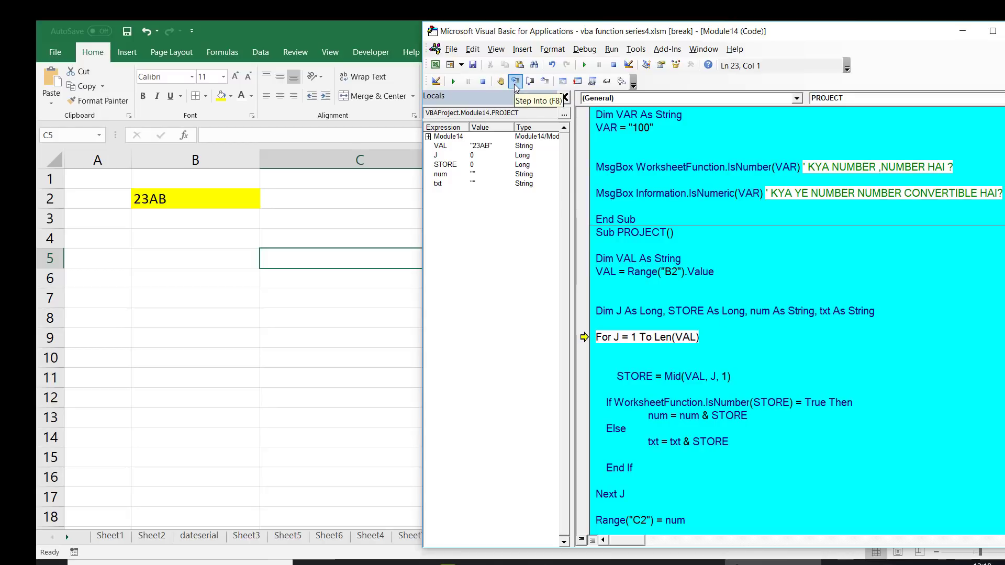
pyautogui.click(514, 84)
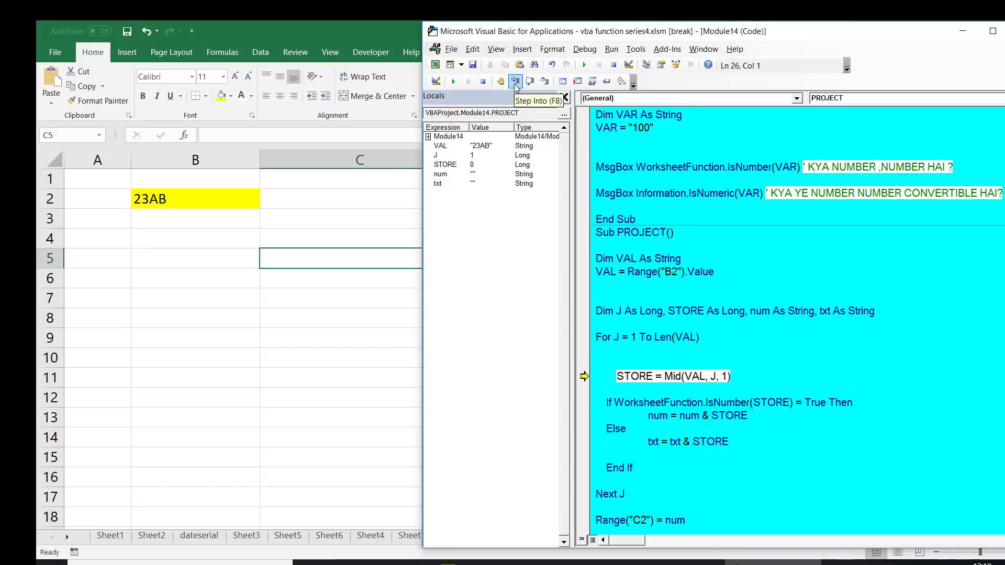
pyautogui.click(515, 82)
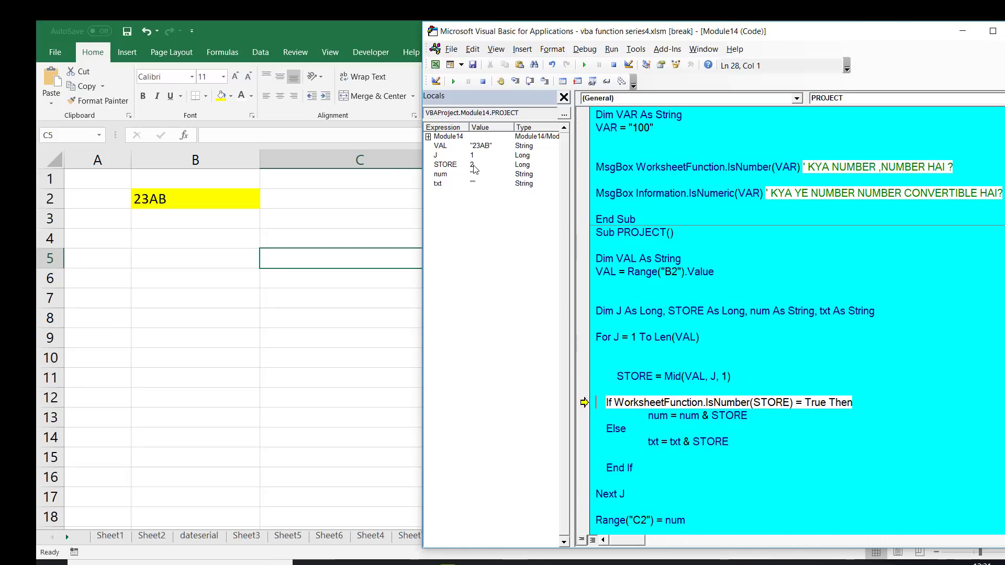
pyautogui.click(515, 81)
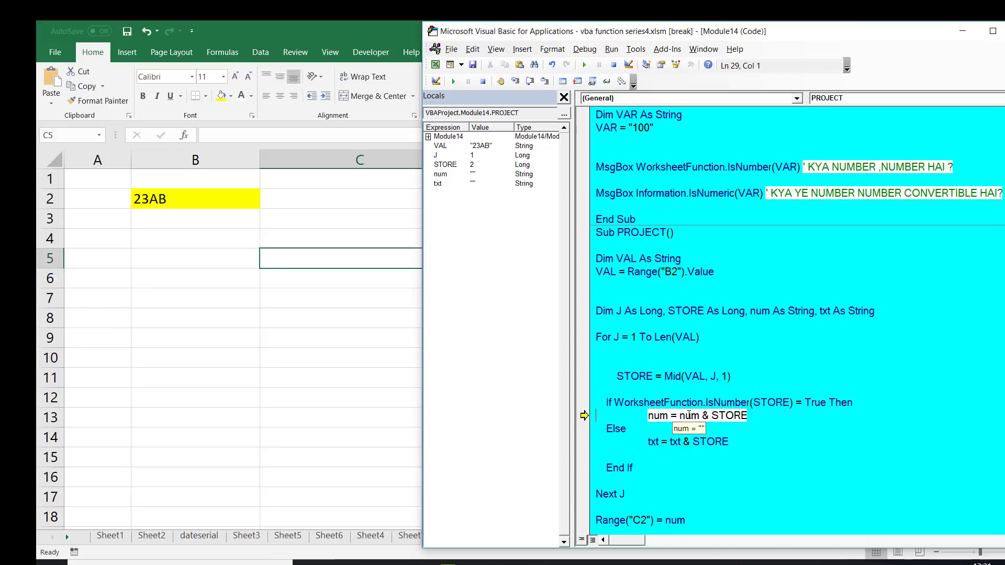
pyautogui.click(515, 83)
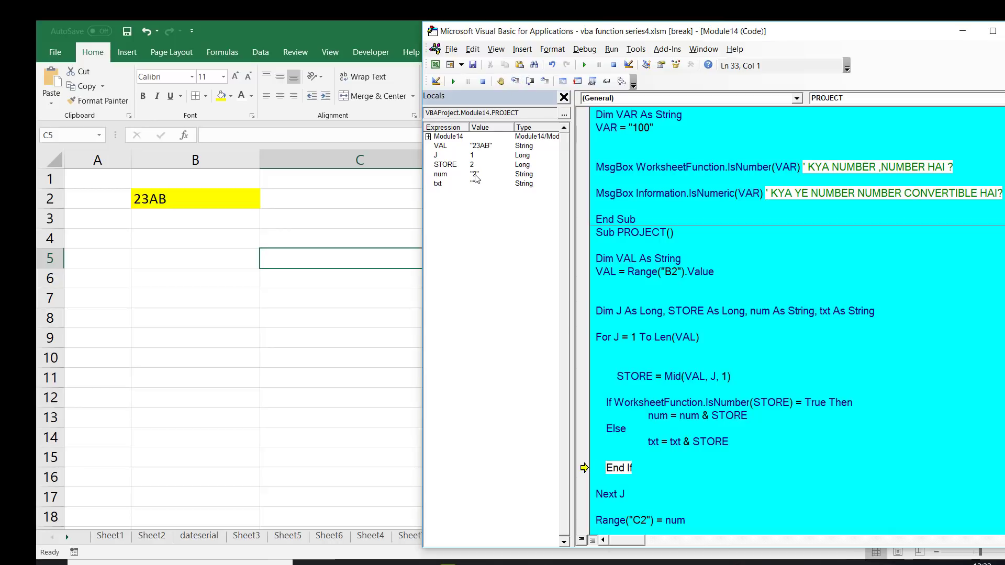
pyautogui.click(516, 83)
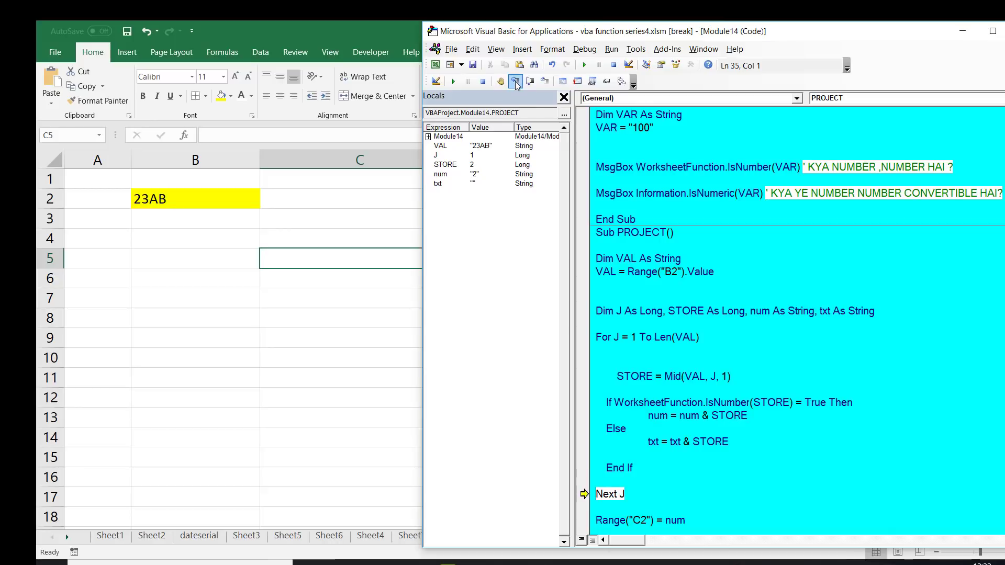
pyautogui.click(516, 83)
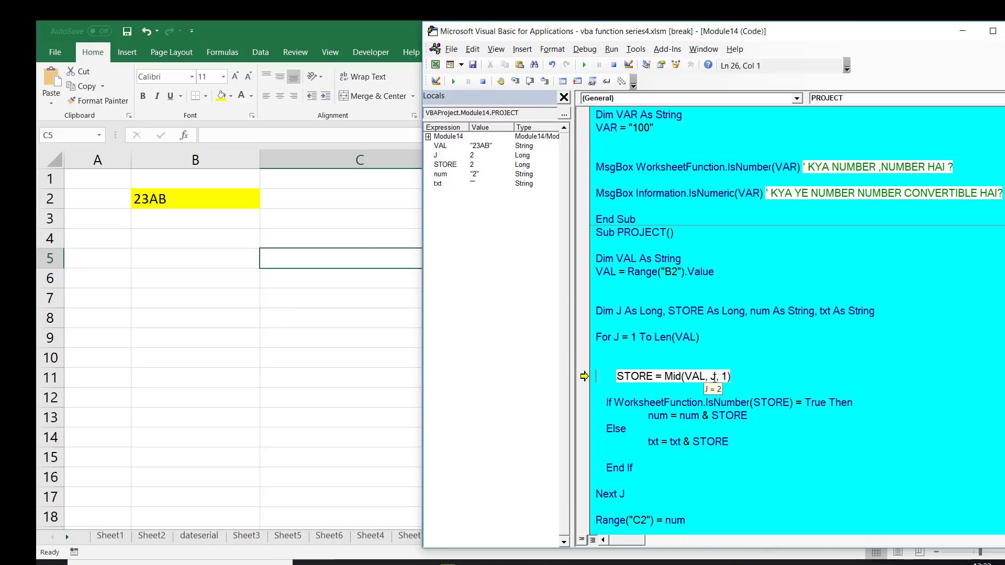
# Step the second pass appending 3 to num, then debug the Type mismatch on the third character
pyautogui.click(514, 82)
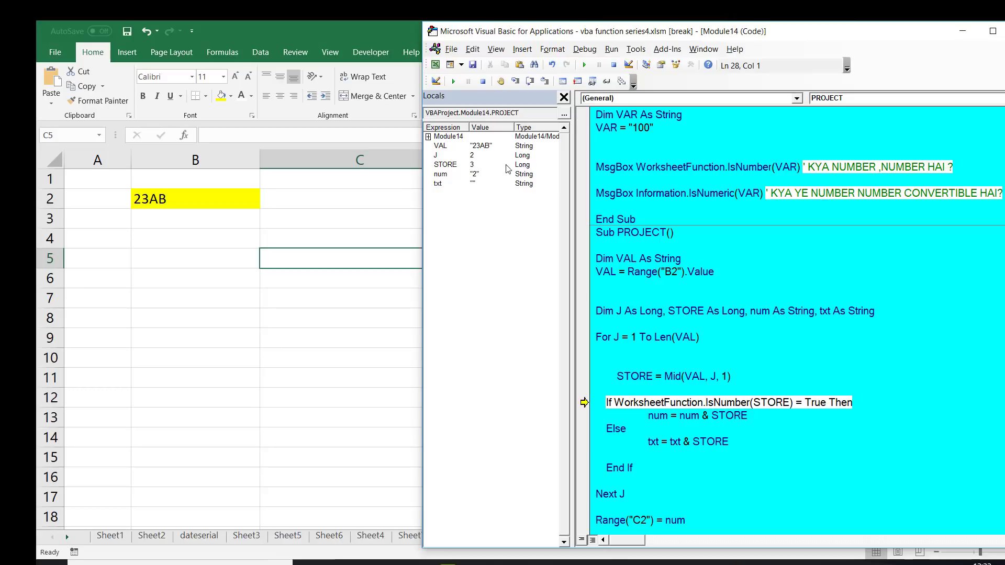
pyautogui.click(517, 85)
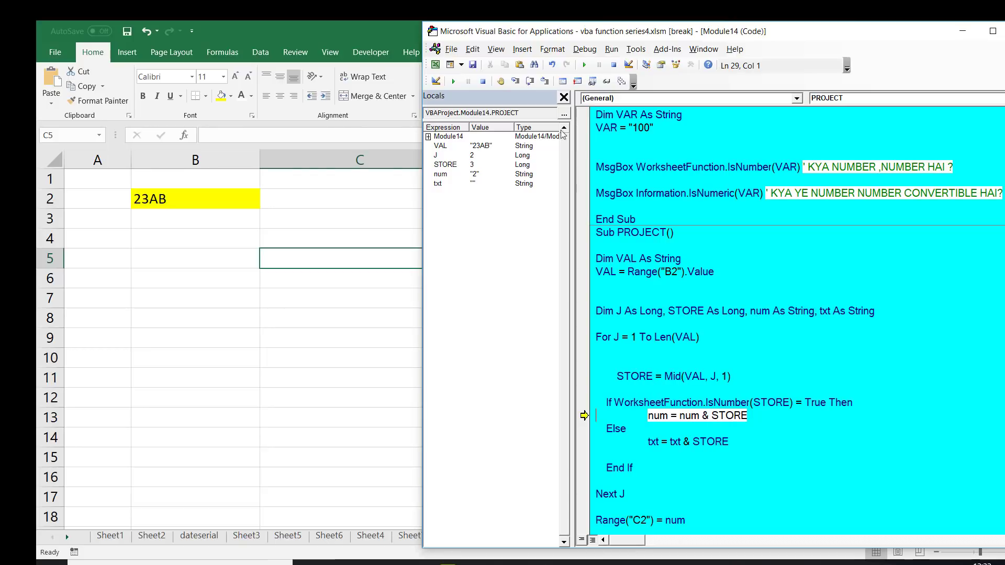
pyautogui.click(516, 83)
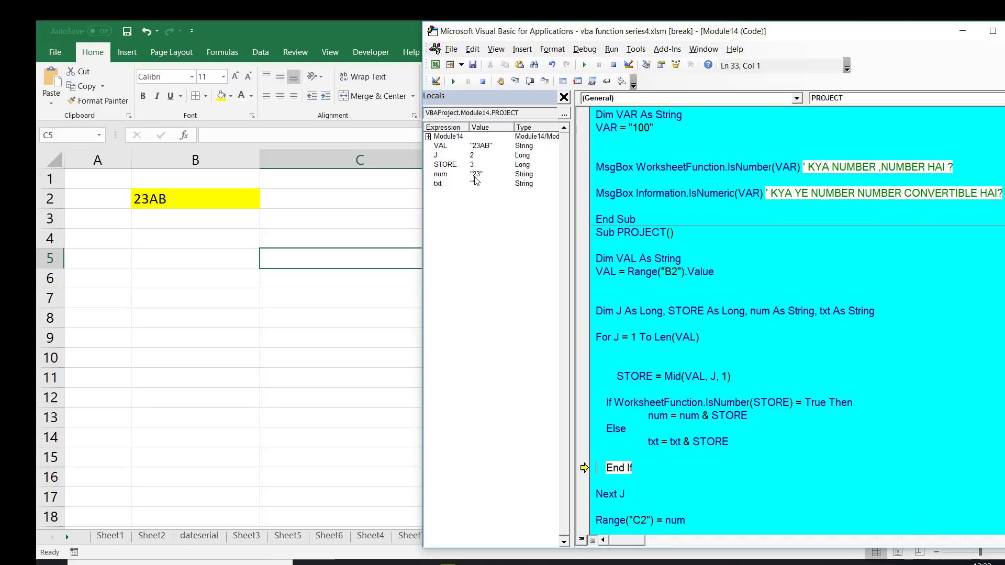
pyautogui.click(517, 82)
pyautogui.click(516, 82)
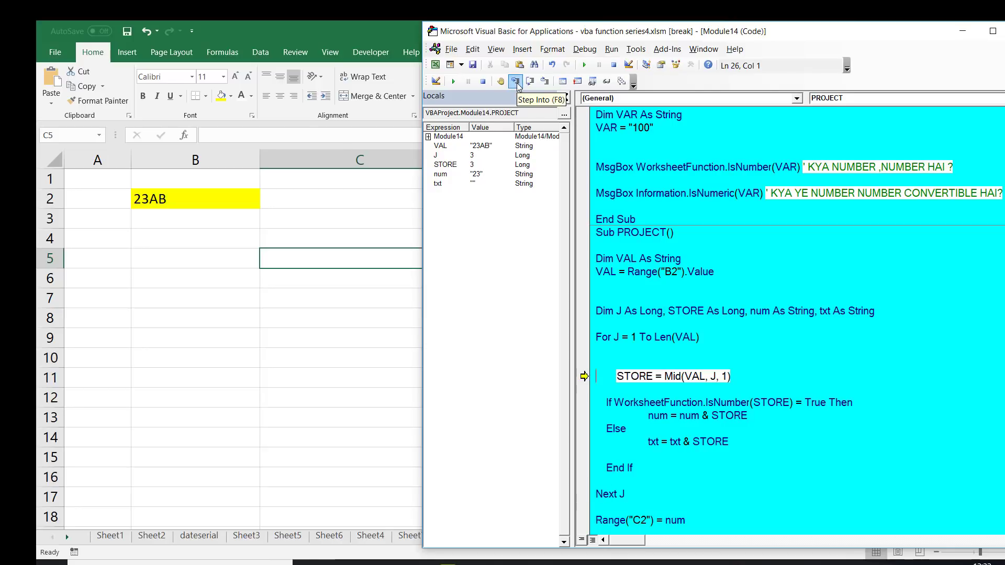
pyautogui.click(517, 84)
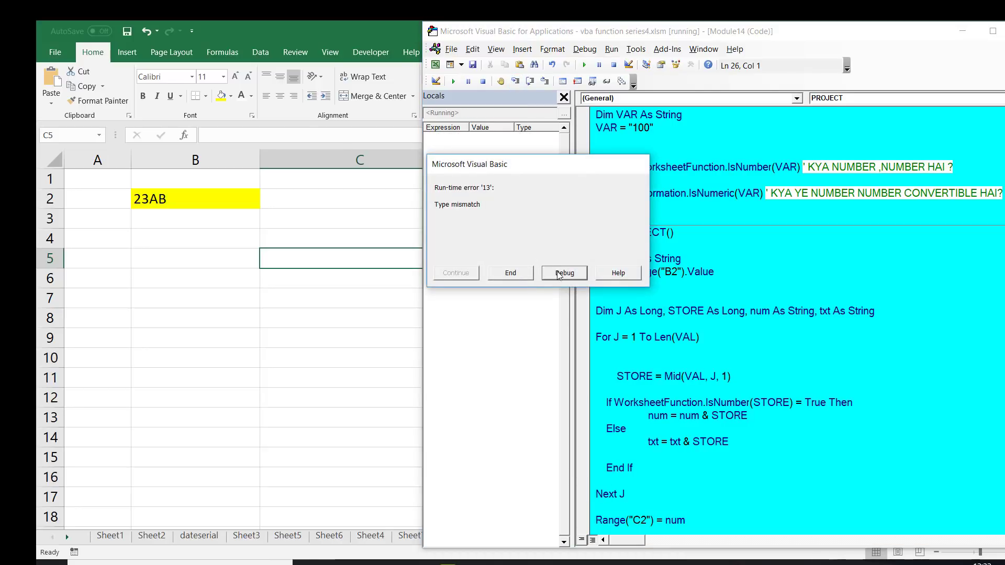
pyautogui.click(563, 275)
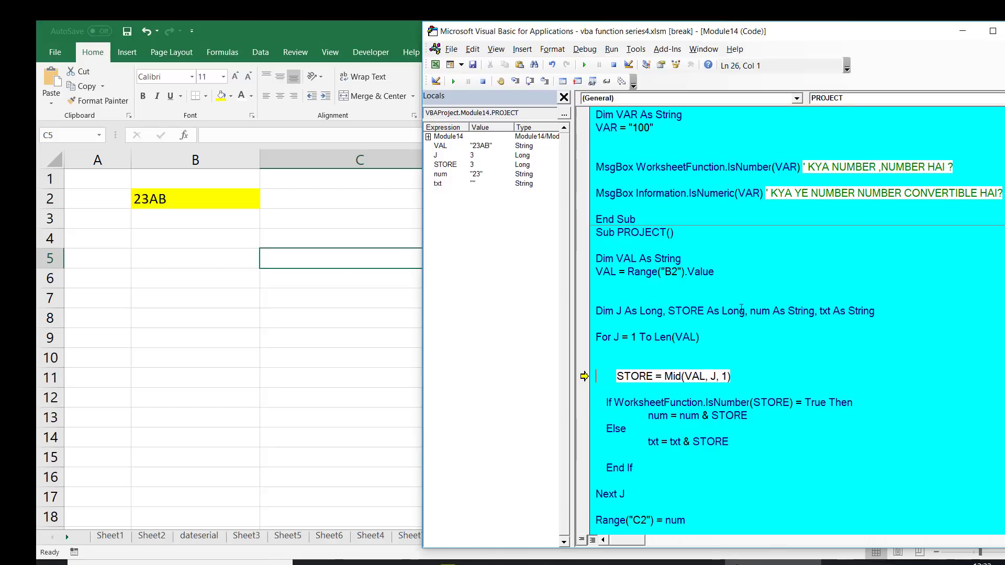
# End break mode and change STORE's declaration from Long to String
pyautogui.click(736, 312)
pyautogui.doubleClick(736, 312)
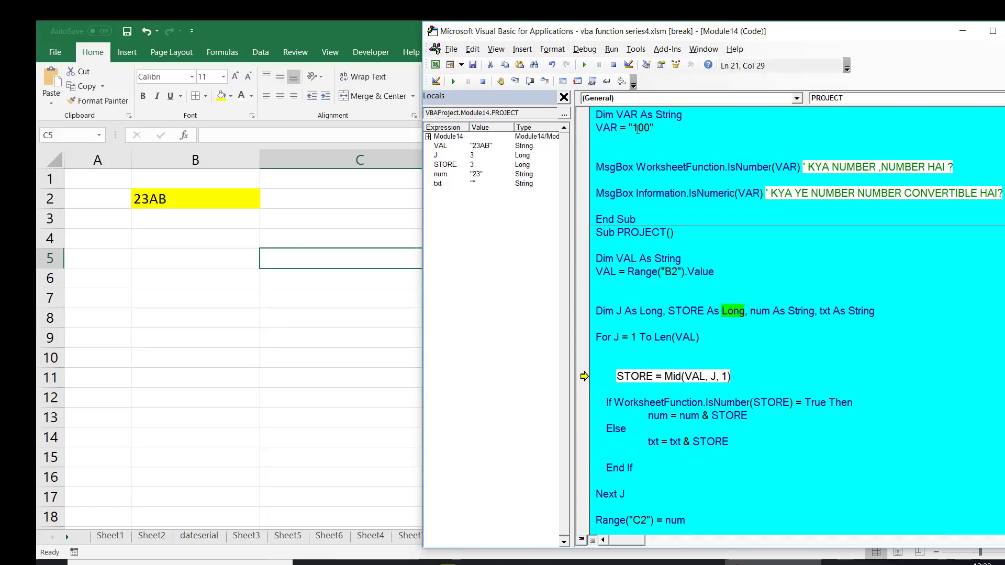
pyautogui.click(613, 65)
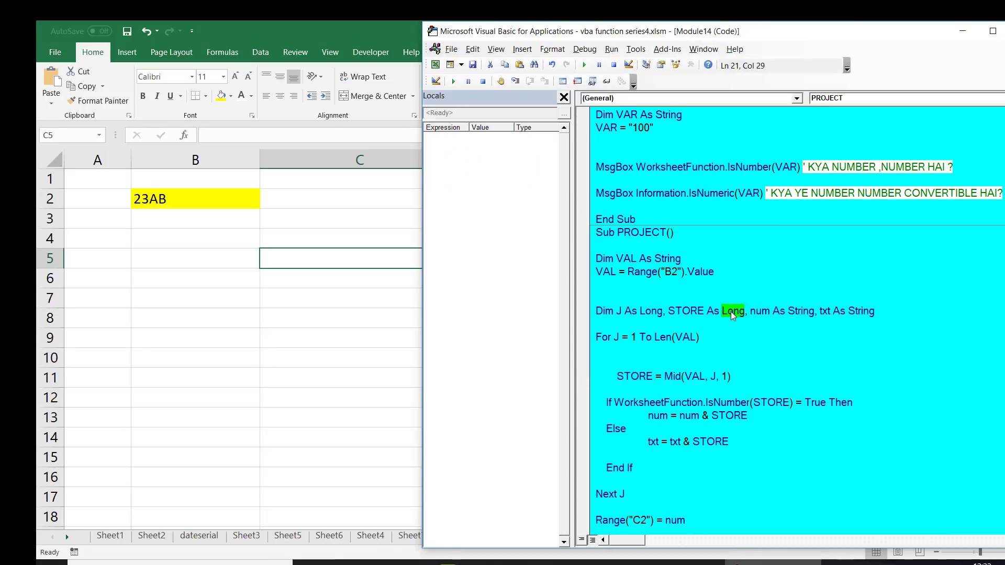
pyautogui.write('ST')
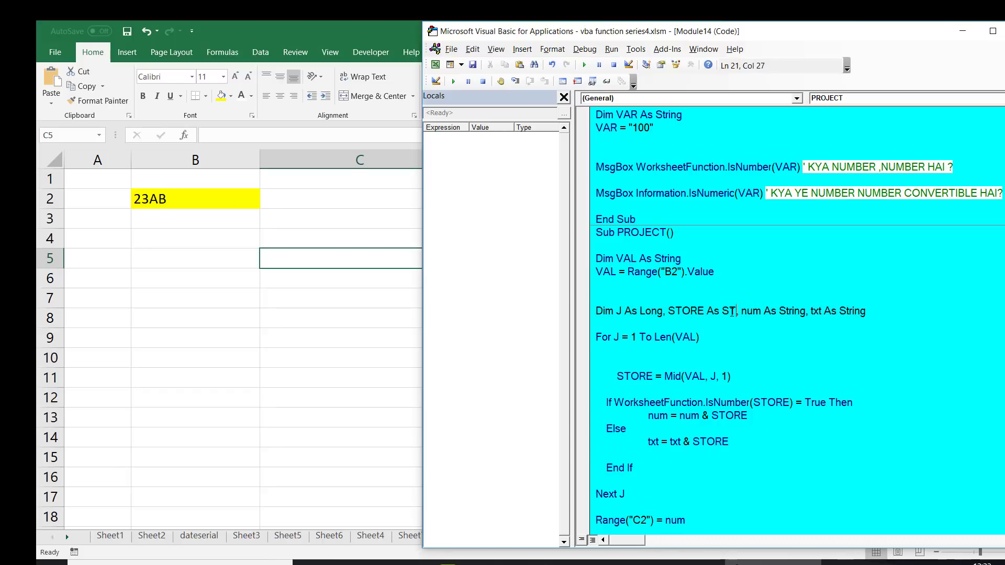
pyautogui.write('RING')
pyautogui.click(743, 364)
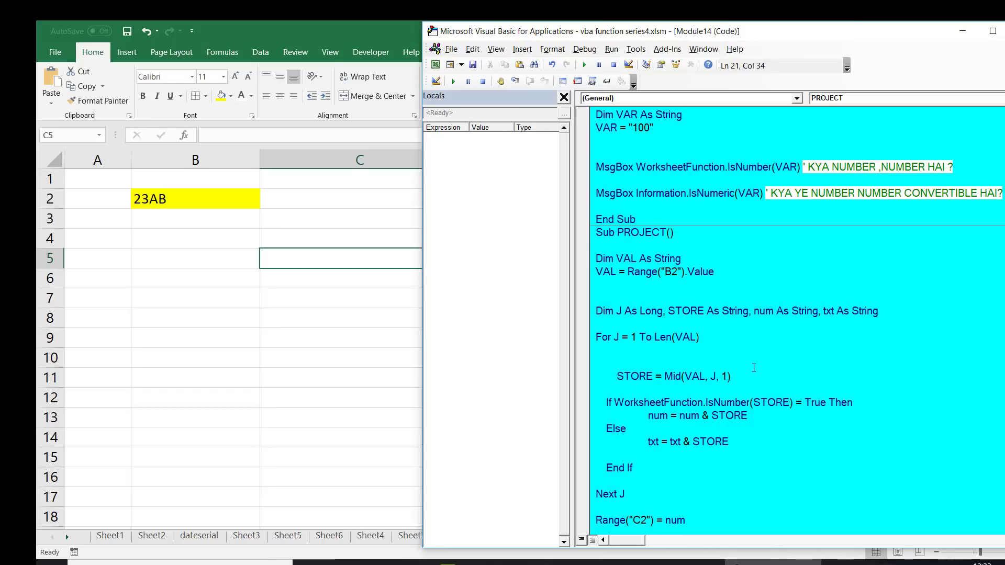
pyautogui.click(602, 402)
pyautogui.doubleClick(717, 403)
pyautogui.click(758, 419)
pyautogui.moveTo(664, 376); pyautogui.dragTo(733, 376)
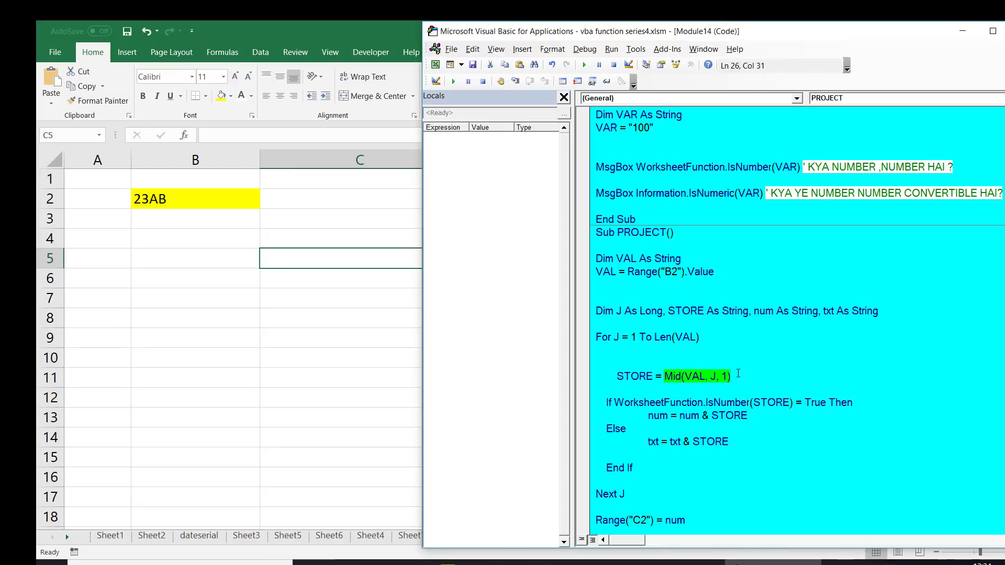
pyautogui.doubleClick(731, 313)
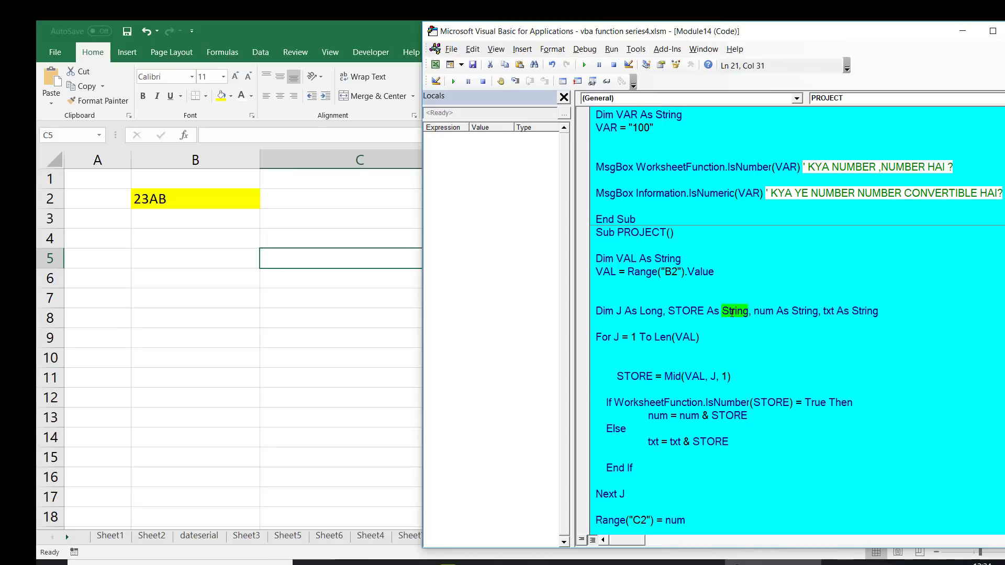
# Replace WorksheetFunction.IsNumber with Information.IsNumeric in the If test on STORE
pyautogui.click(770, 402)
pyautogui.press('BackSpace')
pyautogui.press('BackSpace')
pyautogui.press('BackSpace')
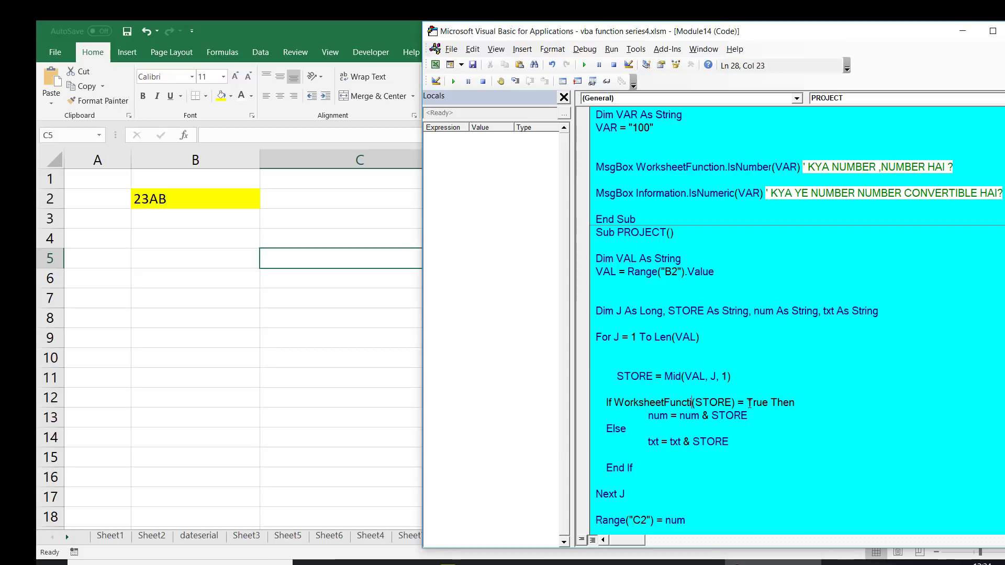
pyautogui.press('BackSpace')
pyautogui.press('BackSpace')
pyautogui.press('BackSpace')
pyautogui.press('BackSpace')
pyautogui.press('BackSpace')
pyautogui.press('BackSpace')
pyautogui.press('BackSpace')
pyautogui.press('BackSpace')
pyautogui.press('BackSpace')
pyautogui.press('BackSpace')
pyautogui.press('BackSpace')
pyautogui.press('BackSpace')
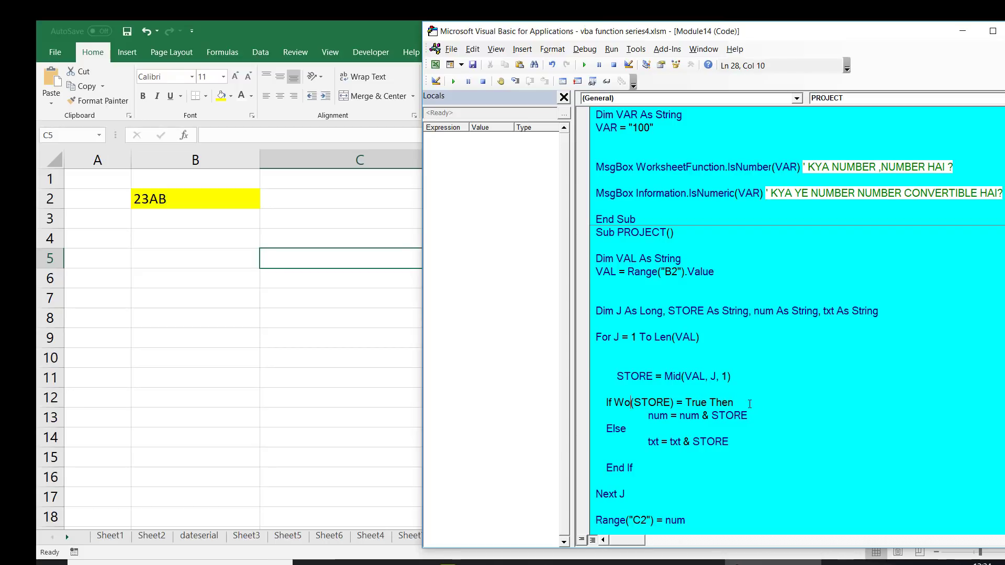
pyautogui.press('BackSpace')
pyautogui.press('BackSpace')
pyautogui.write('INF')
pyautogui.write('ORMATION.IS')
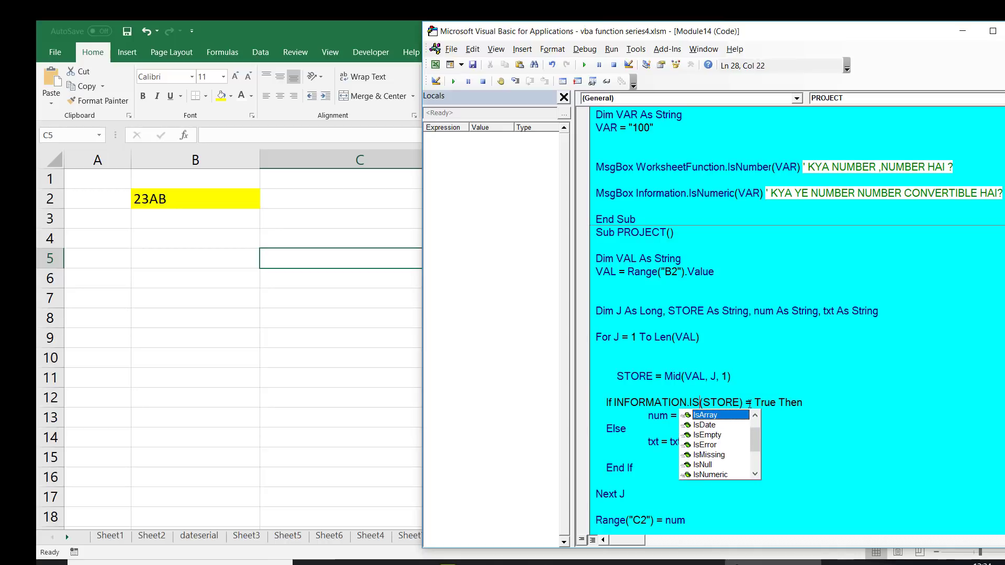
pyautogui.write('NUM')
pyautogui.press('Tab')
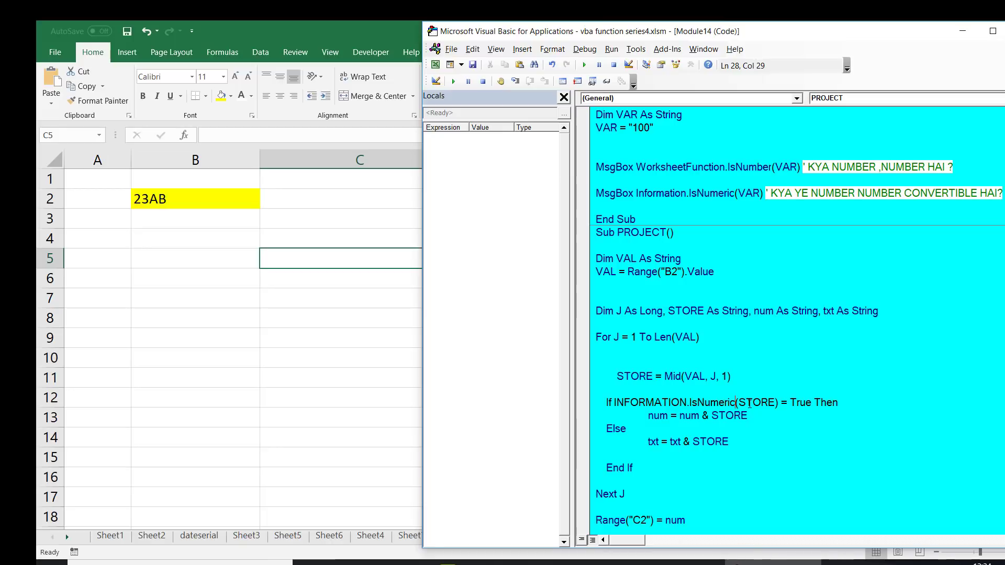
pyautogui.press('Down')
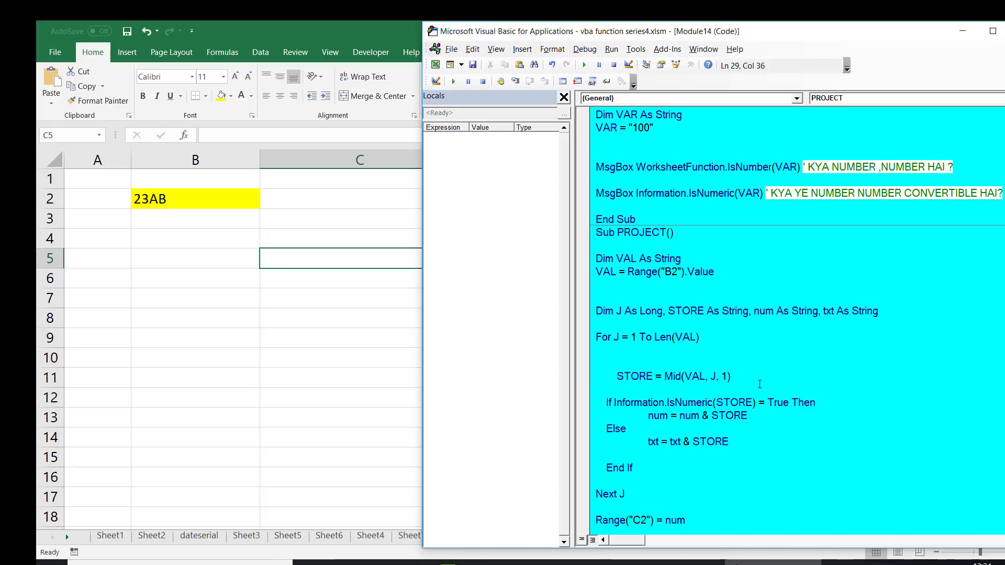
# Start stepping through the PROJECT macro, pausing at the If test with STORE holding "2"
pyautogui.click(597, 377)
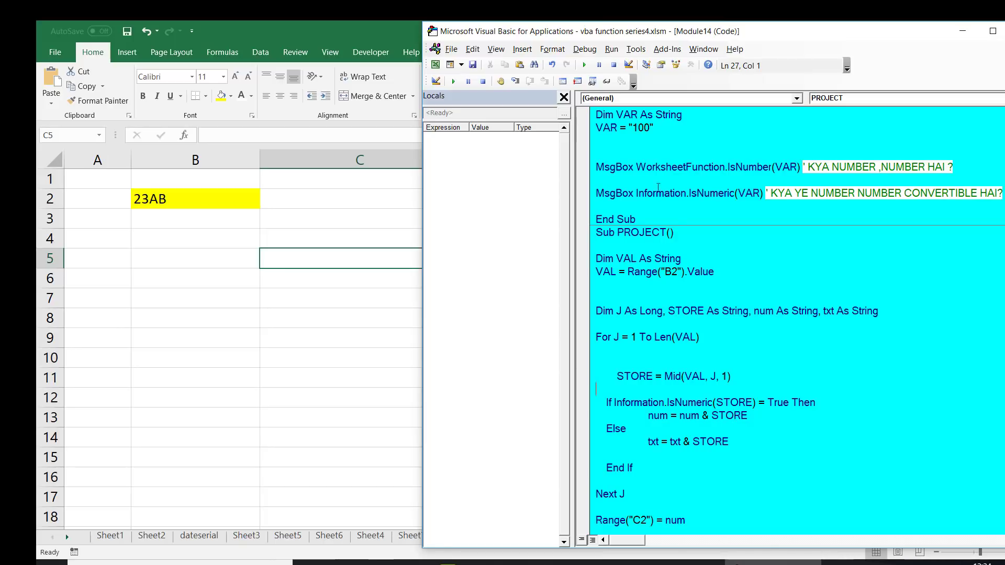
pyautogui.click(518, 84)
pyautogui.click(518, 84)
pyautogui.click(518, 84)
pyautogui.click(518, 84)
pyautogui.click(518, 84)
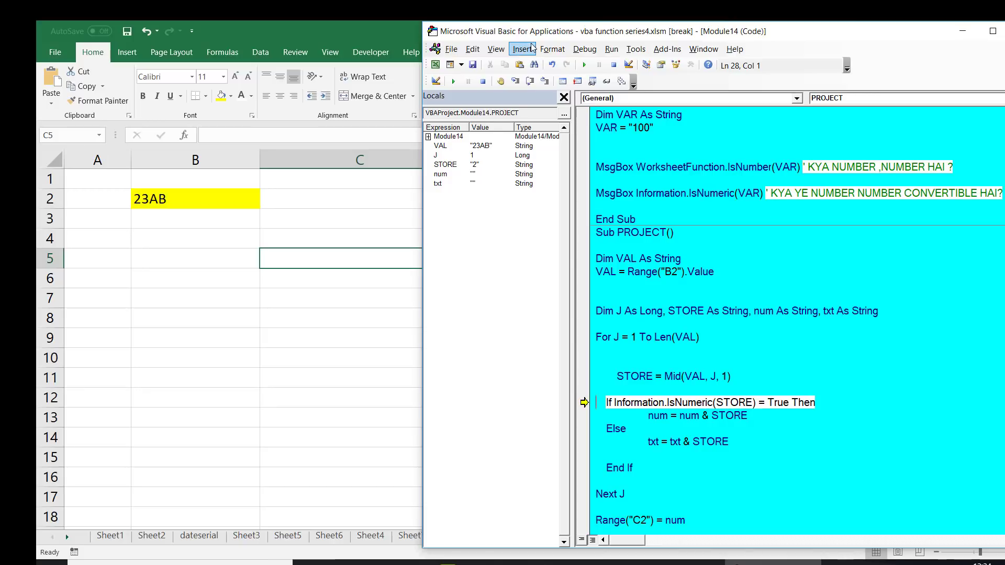
# Step through the loop until num is "23" and txt "A", then breakpoint Range("C2") = num
pyautogui.click(515, 81)
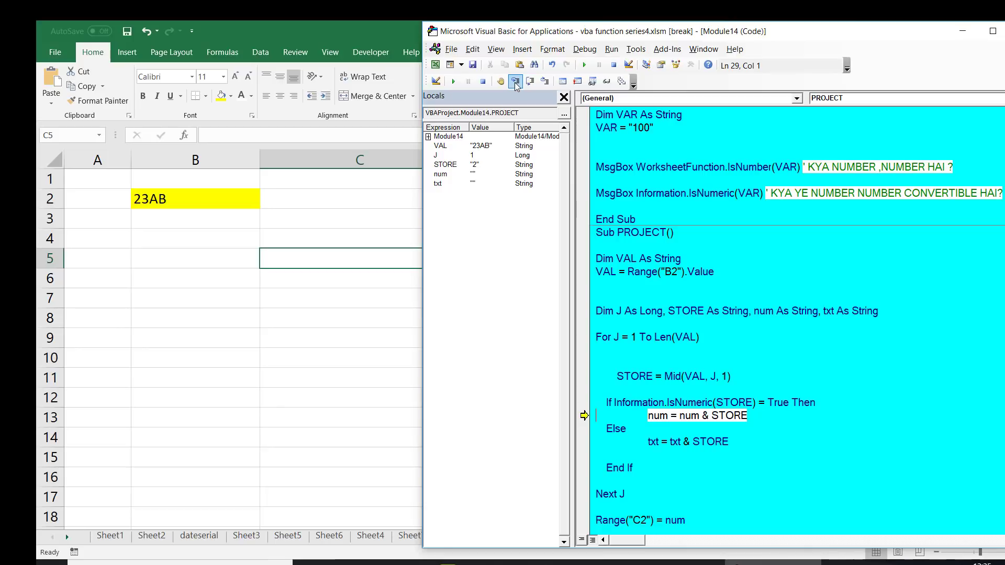
pyautogui.click(516, 82)
pyautogui.click(516, 81)
pyautogui.click(515, 81)
pyautogui.click(516, 81)
pyautogui.click(516, 81)
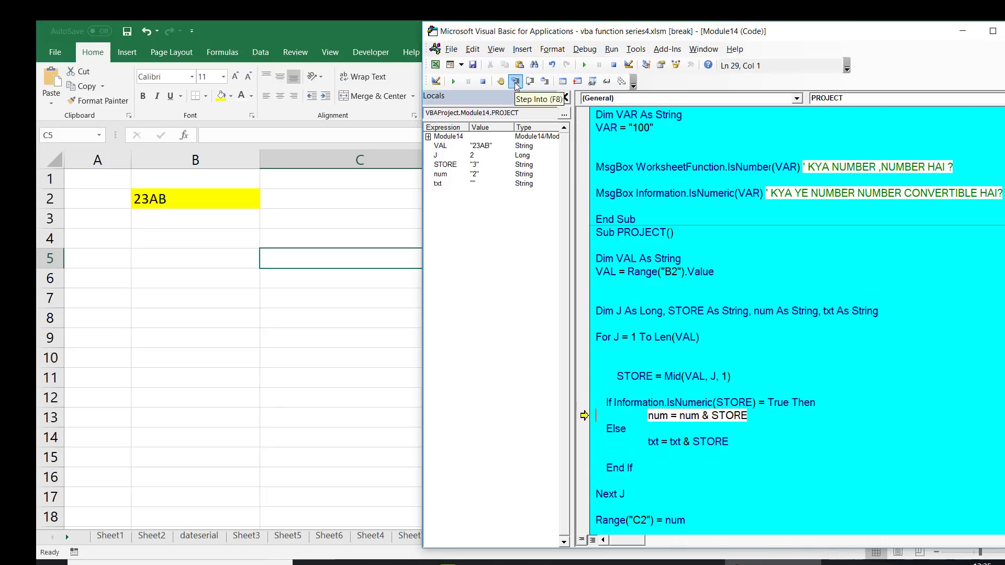
pyautogui.click(516, 81)
pyautogui.click(516, 81)
pyautogui.click(516, 81)
pyautogui.click(515, 81)
pyautogui.click(515, 81)
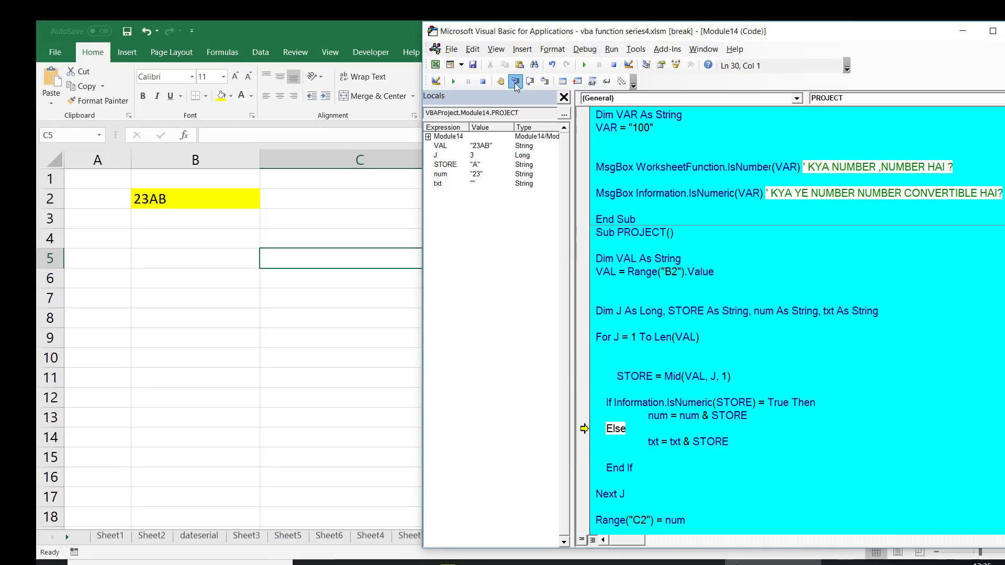
pyautogui.click(515, 81)
pyautogui.click(516, 81)
pyautogui.click(515, 81)
pyautogui.click(516, 81)
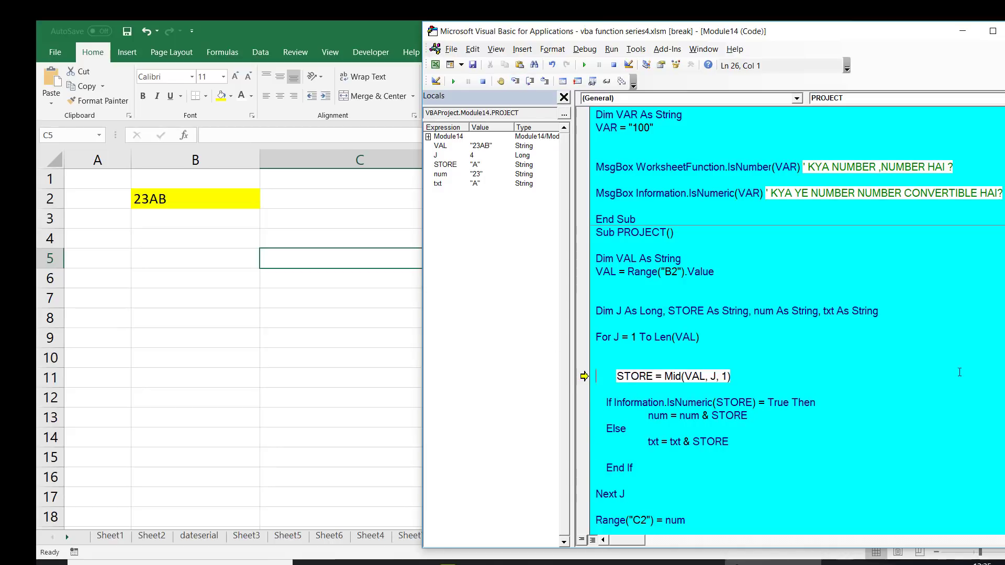
pyautogui.scroll(-4, 791, 319)
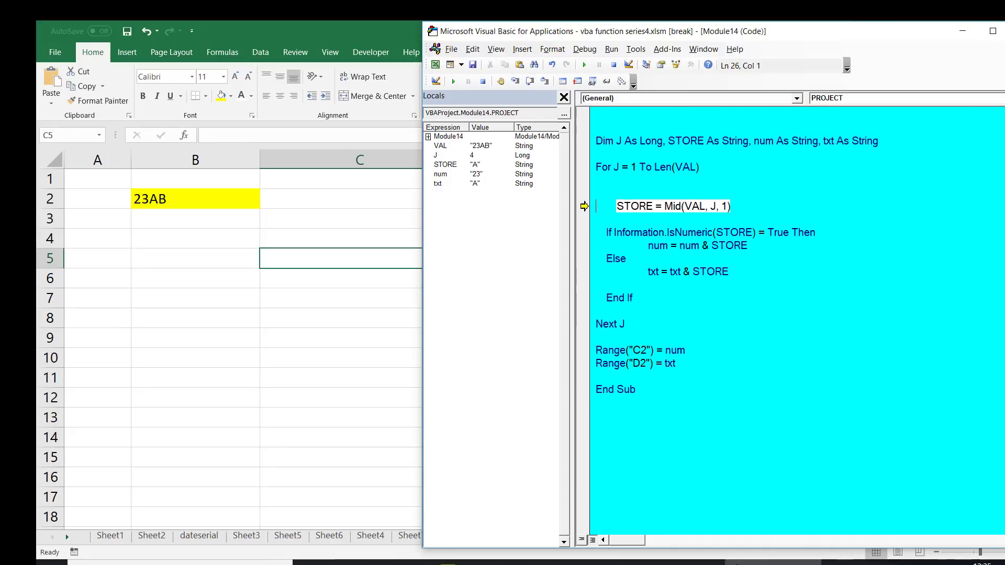
pyautogui.click(582, 354)
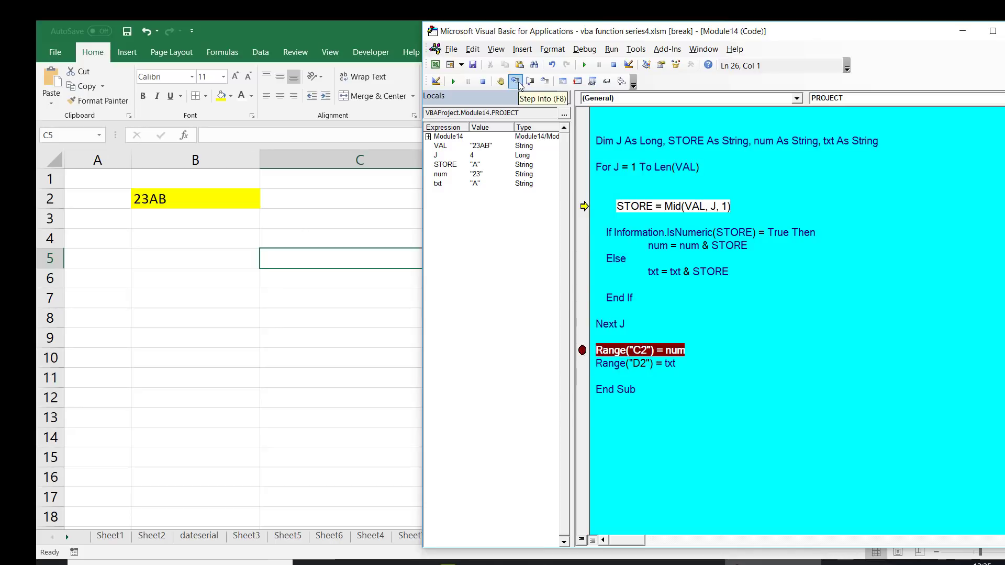
# Run to the breakpoint and wrap num in Strings.StrReverse() on the Range("C2") line
pyautogui.click(584, 67)
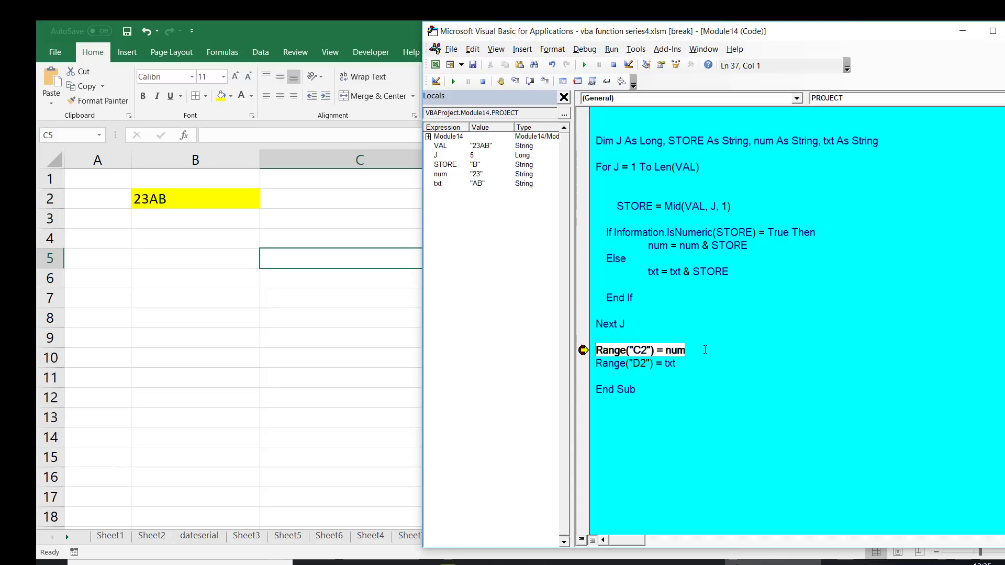
pyautogui.click(666, 351)
pyautogui.write('STRREV')
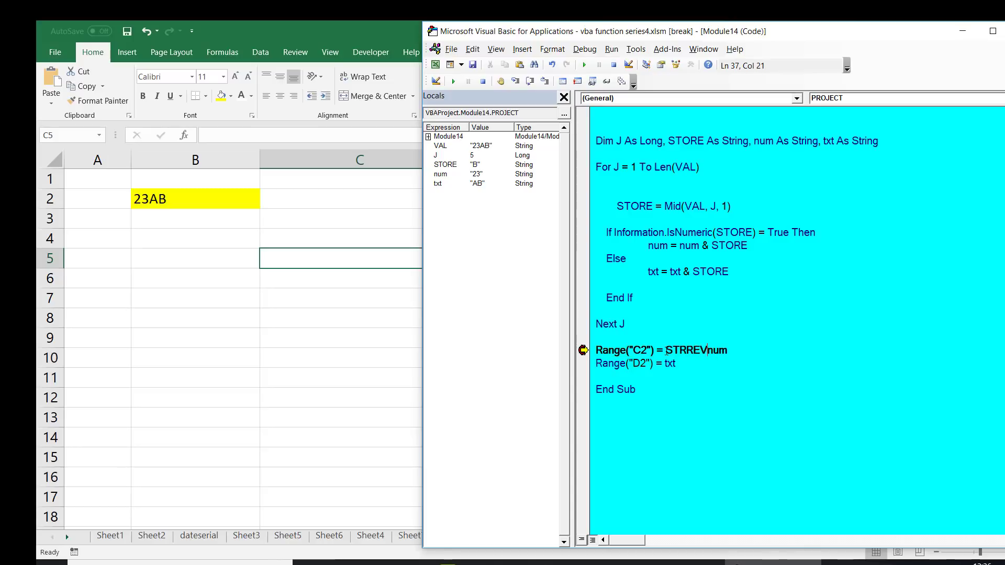
pyautogui.write('(')
pyautogui.click(666, 349)
pyautogui.write('STRINGS.')
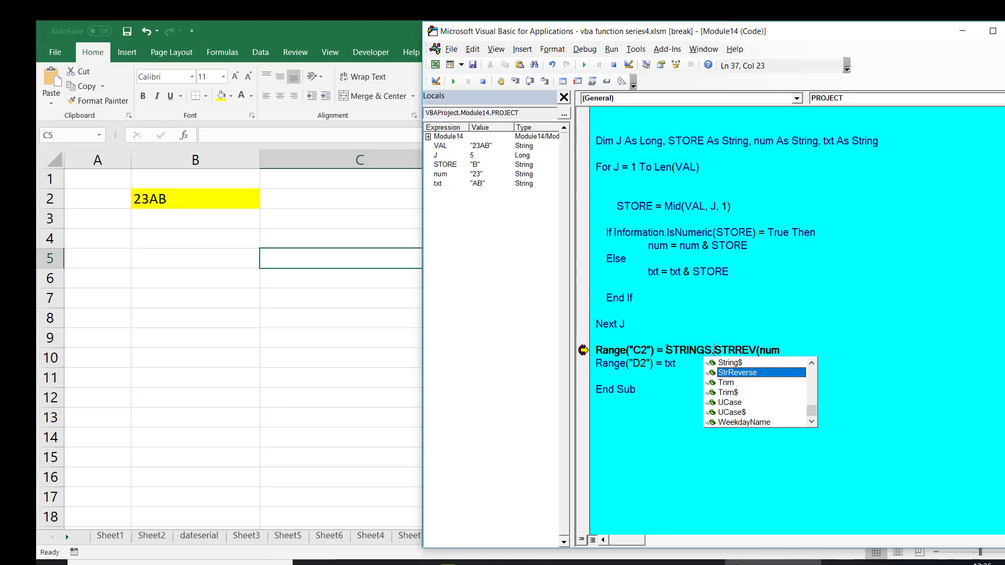
pyautogui.doubleClick(735, 371)
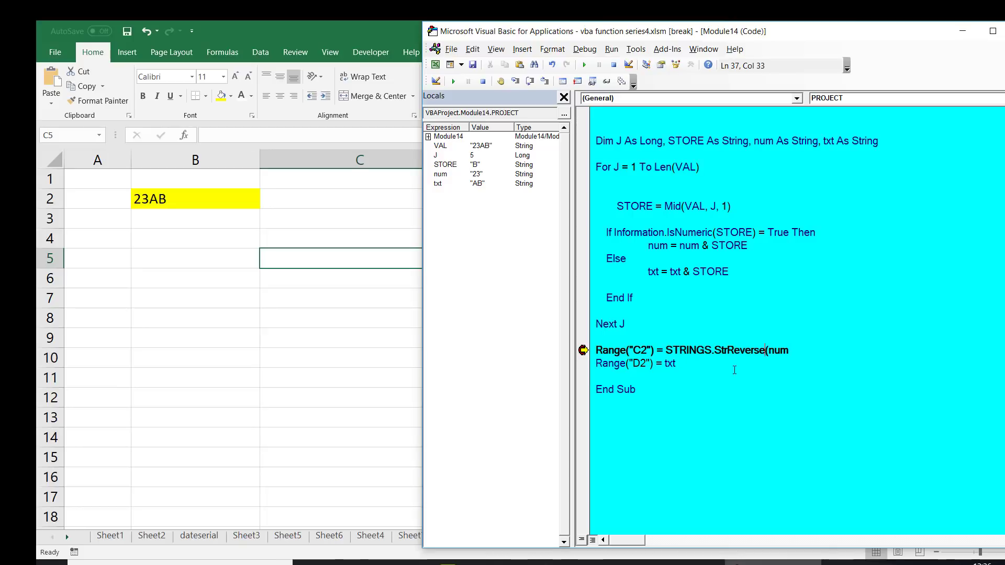
pyautogui.click(825, 356)
pyautogui.write(')')
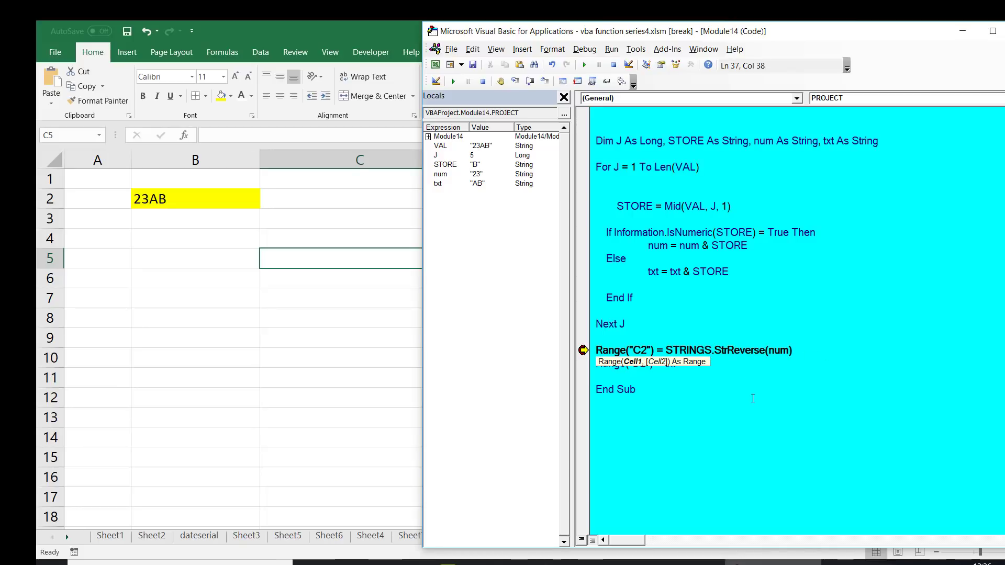
pyautogui.click(752, 399)
# Make the Range("D2") line assign Strings.StrReverse(txt)
pyautogui.click(665, 365)
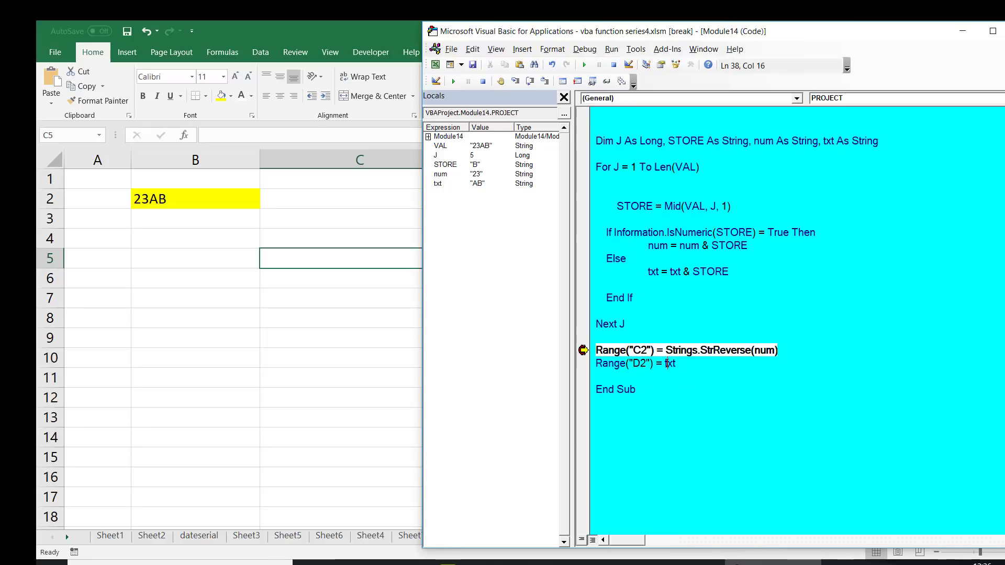
pyautogui.write('STRINGS.')
pyautogui.write('STR')
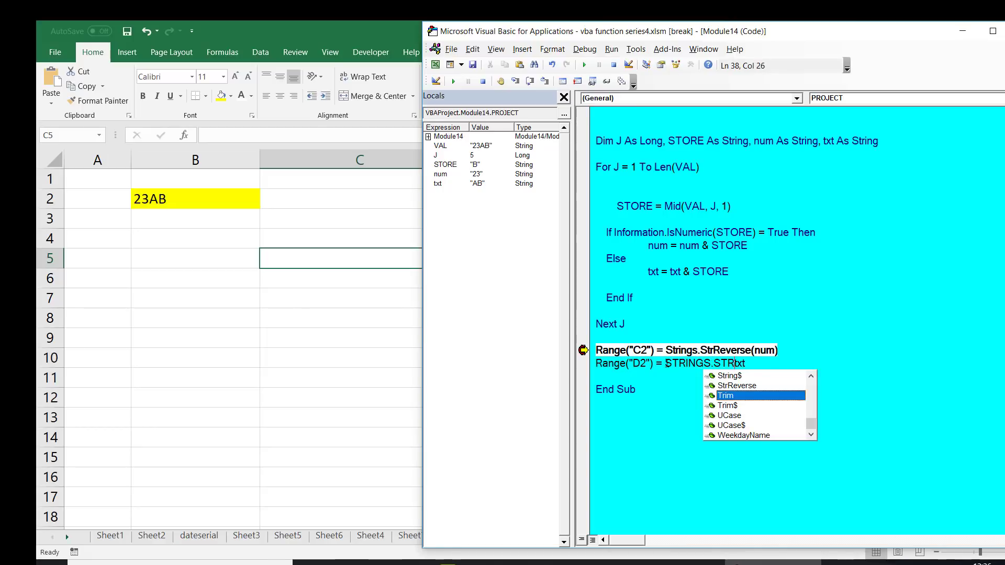
pyautogui.press('Up')
pyautogui.press('Tab')
pyautogui.write('(')
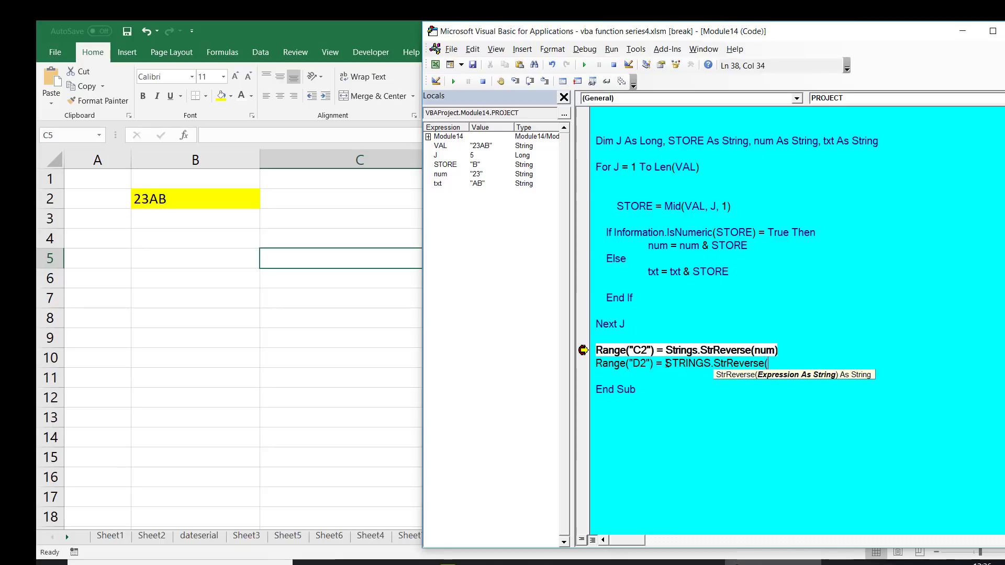
pyautogui.write('N')
pyautogui.write('UM')
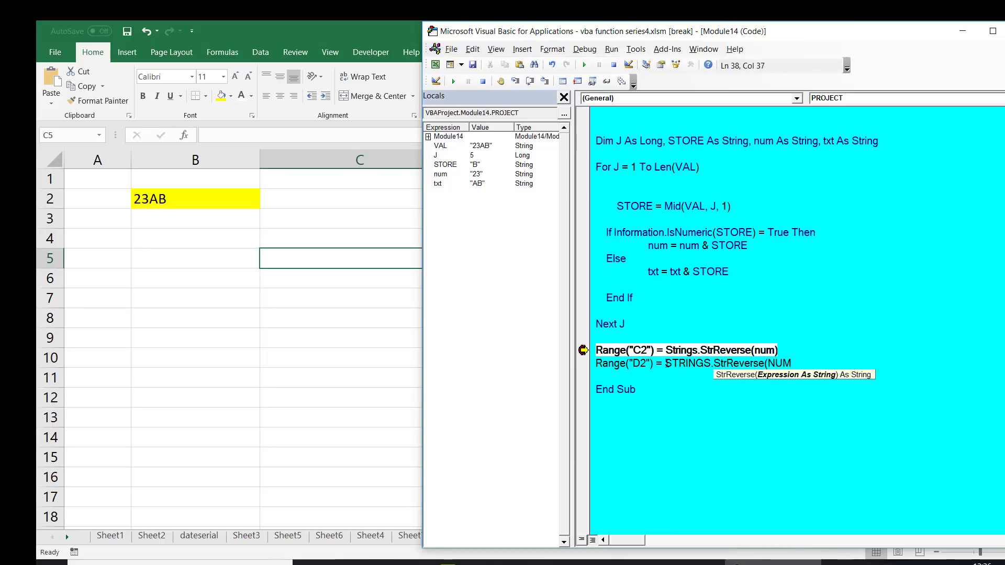
pyautogui.press('BackSpace')
pyautogui.press('BackSpace')
pyautogui.press('BackSpace')
pyautogui.write('TXT')
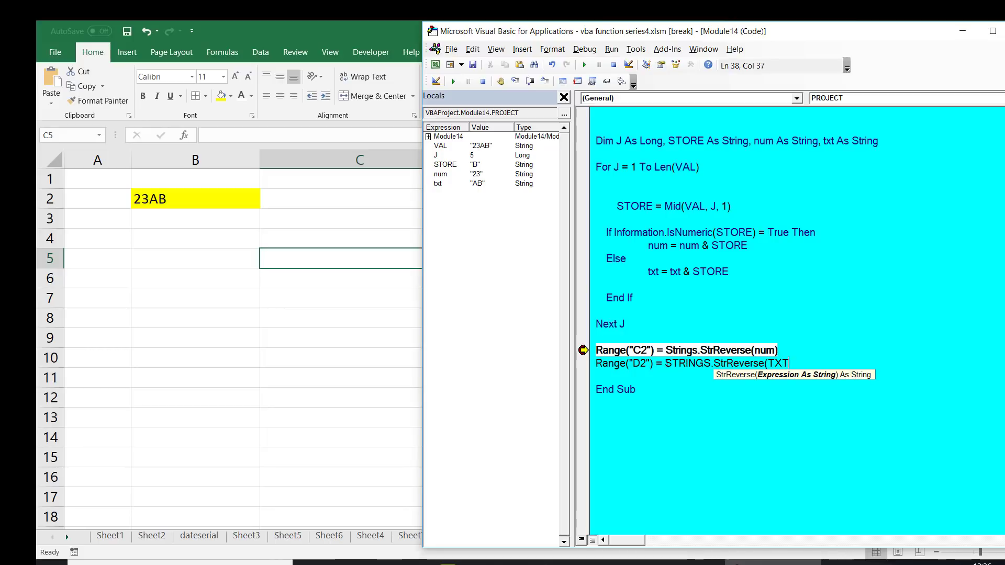
pyautogui.press('Down')
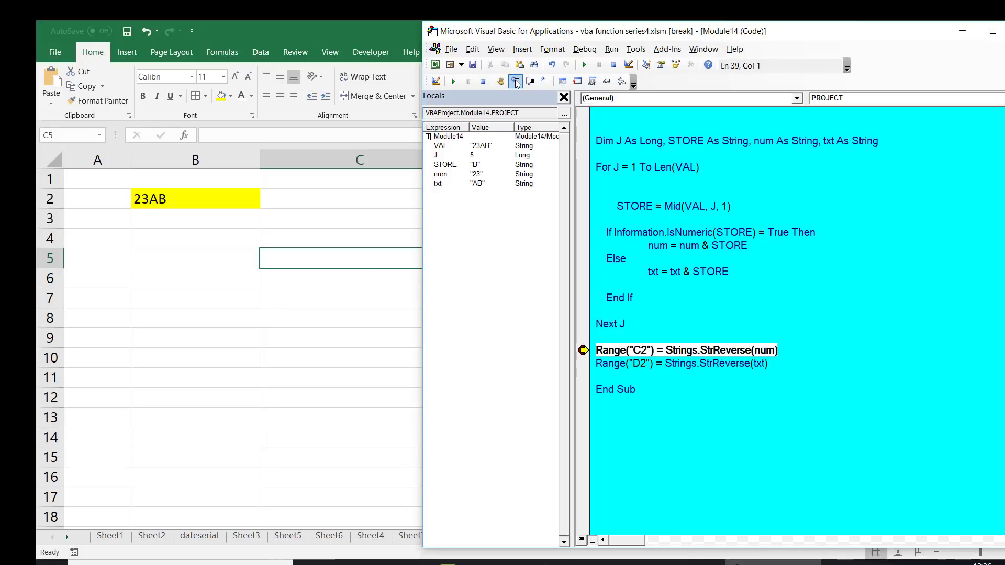
# Step through the remaining lines so the macro writes 32 to C2 and BA to D2
pyautogui.click(515, 82)
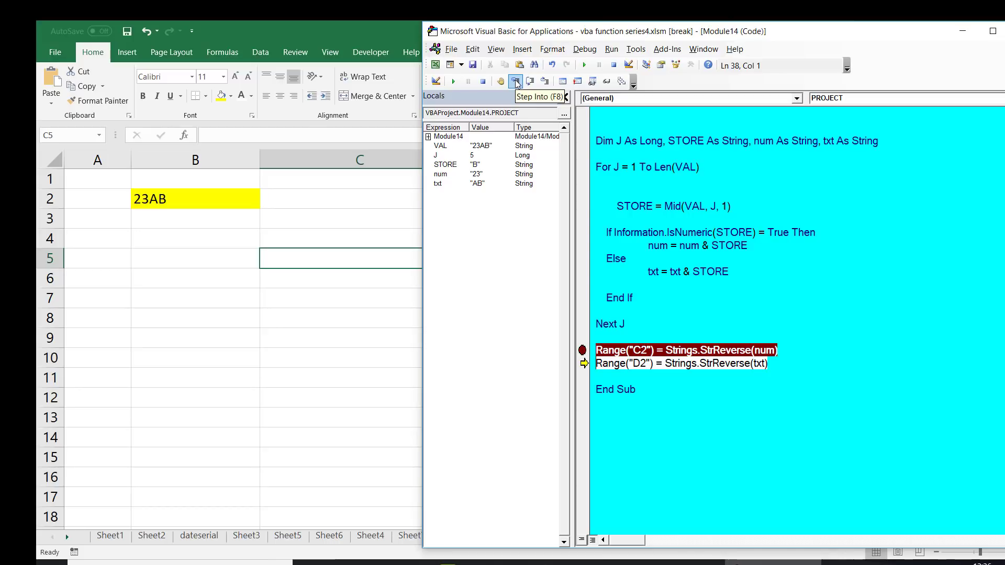
pyautogui.click(515, 81)
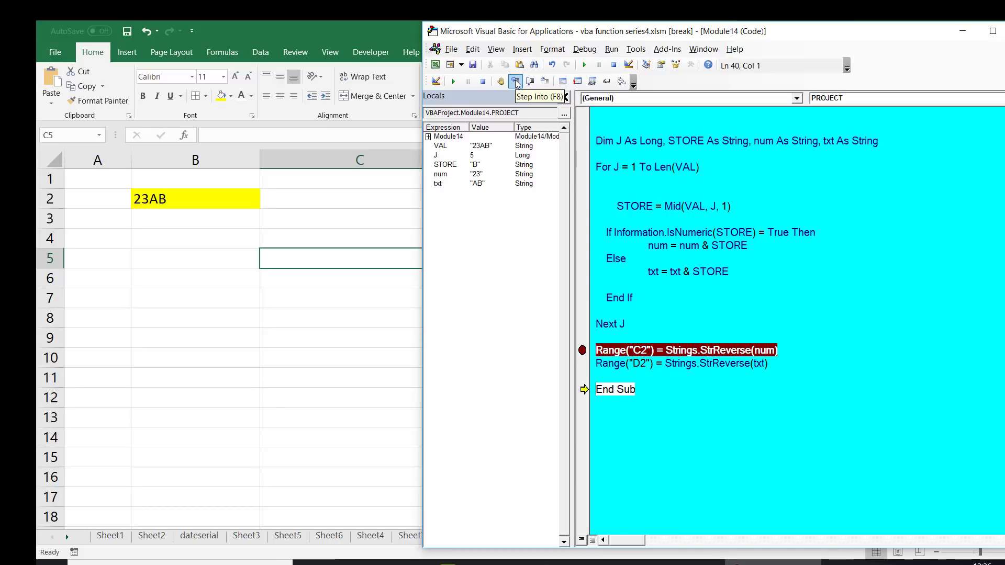
pyautogui.click(516, 81)
pyautogui.click(318, 284)
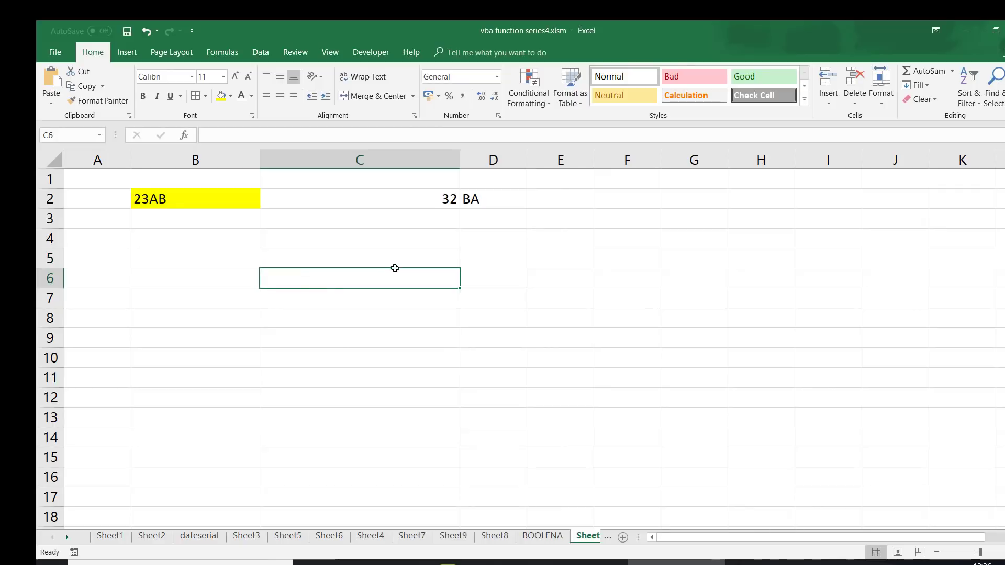
# Center-align the results in C2:E2 on the worksheet
pyautogui.click(359, 195)
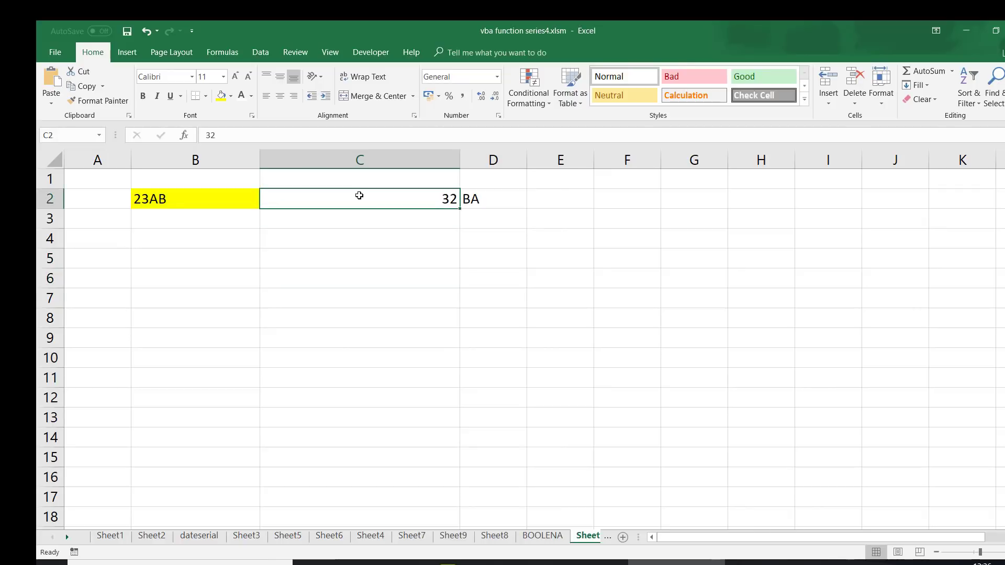
pyautogui.keyDown('shift'); pyautogui.click(528, 201); pyautogui.keyUp('shift')
pyautogui.click(280, 95)
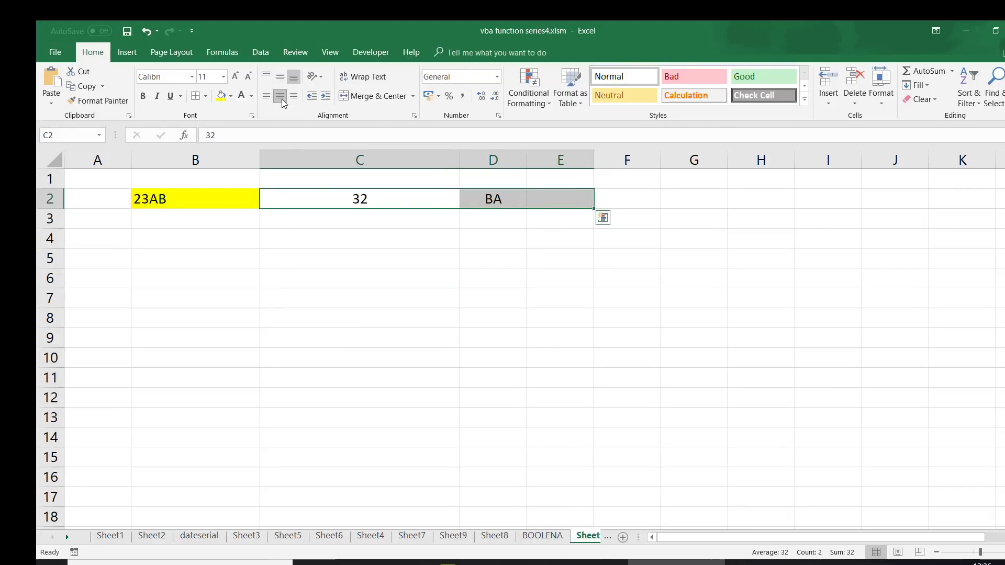
pyautogui.click(339, 196)
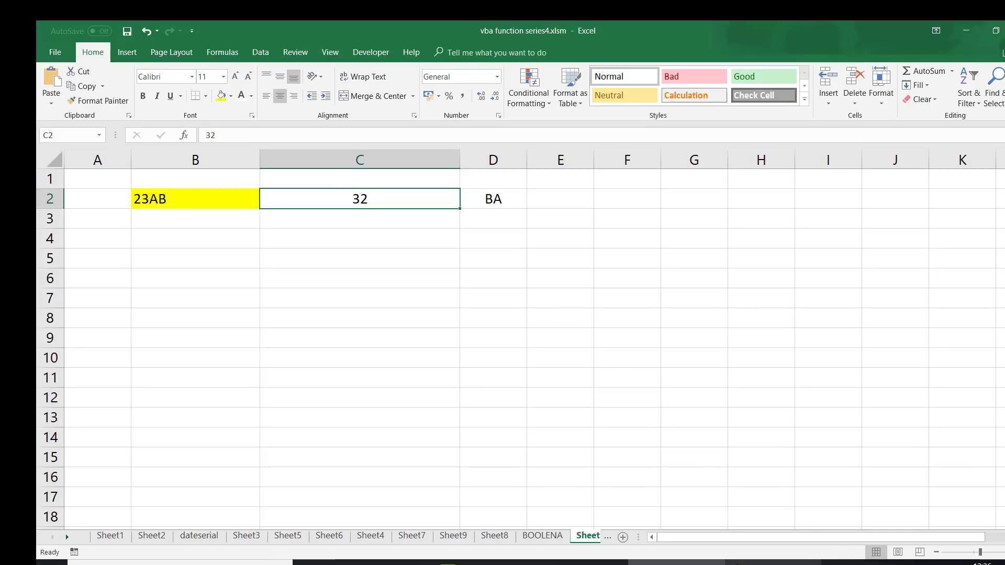
pyautogui.hotkey('alt', 'F11')
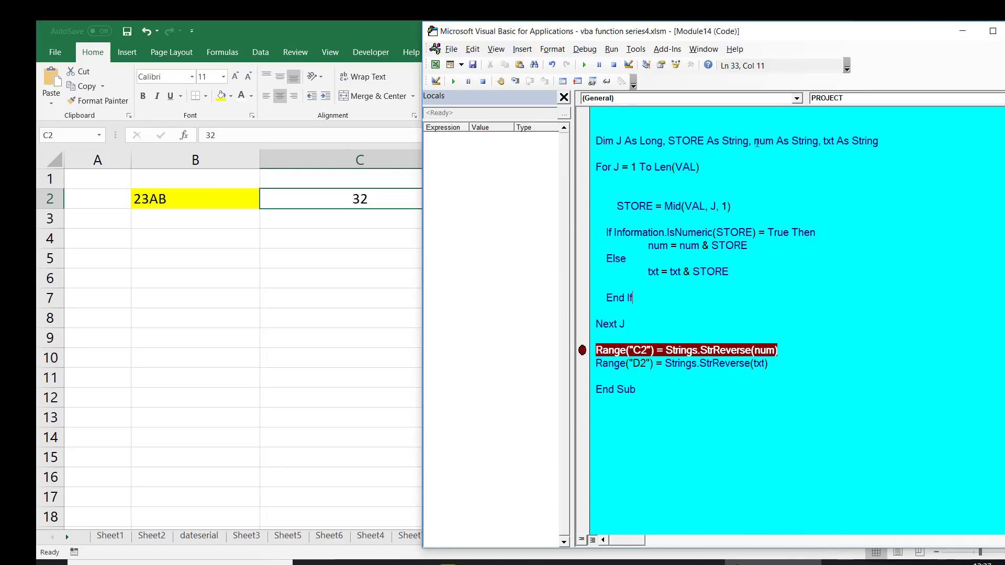
# Close the Locals pane, clear the Range("C2") breakpoint, and scroll back to Sub PROJECT
pyautogui.click(869, 258)
pyautogui.click(564, 97)
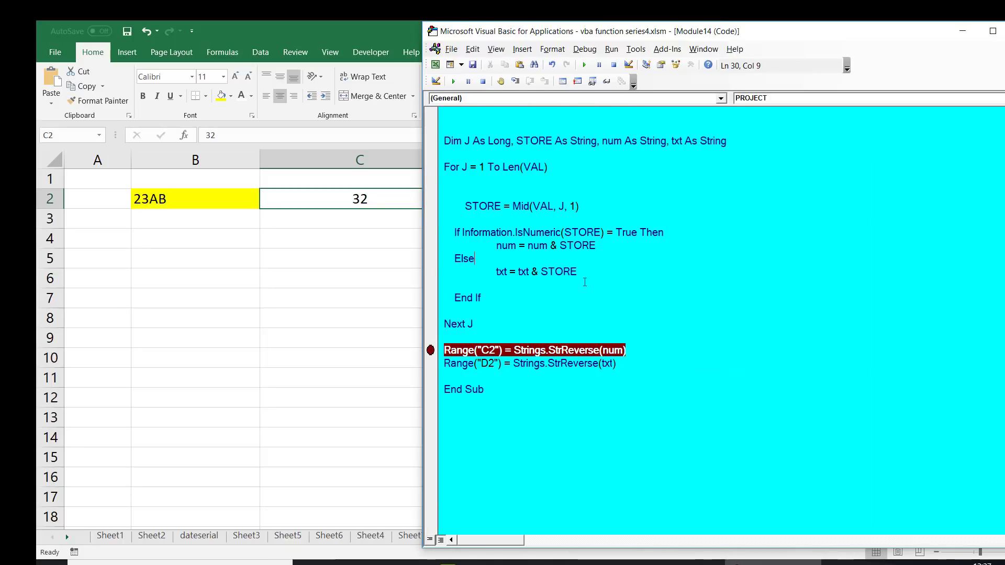
pyautogui.click(431, 350)
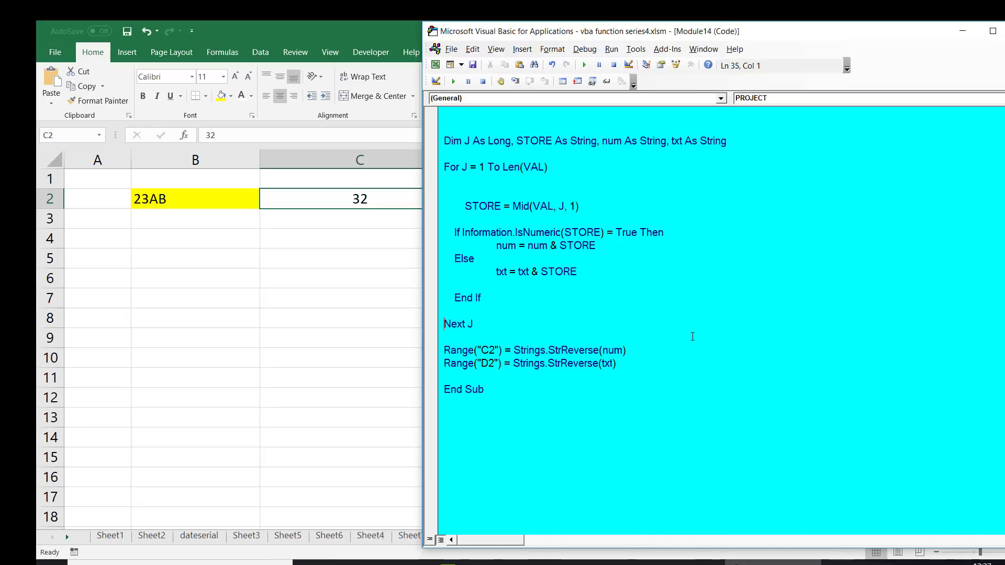
pyautogui.press('Up')
pyautogui.press('Up')
pyautogui.press('Up')
pyautogui.press('Home')
pyautogui.press('Up')
pyautogui.press('Up')
pyautogui.press('Up')
pyautogui.press('Down')
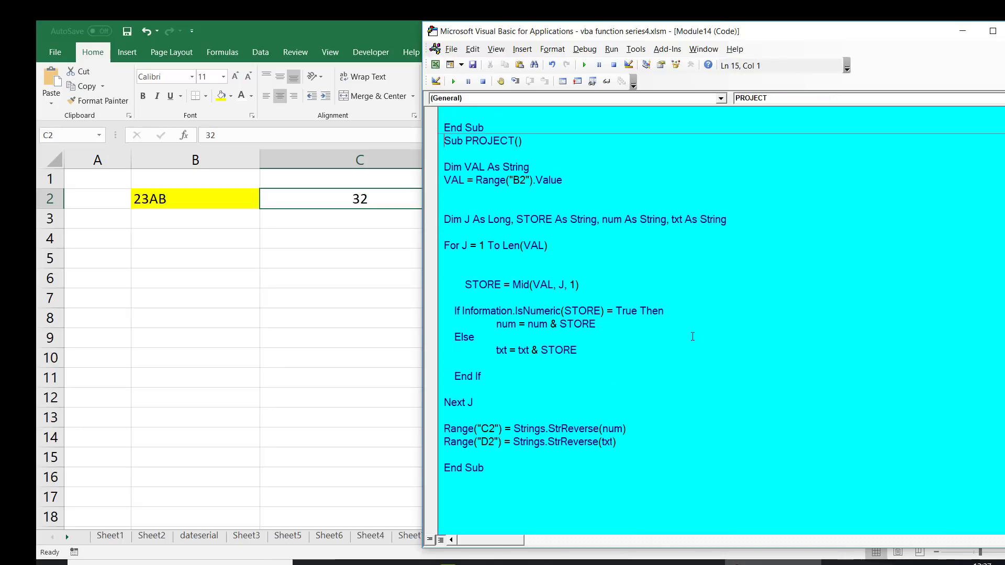
pyautogui.press('Down')
pyautogui.press('Down')
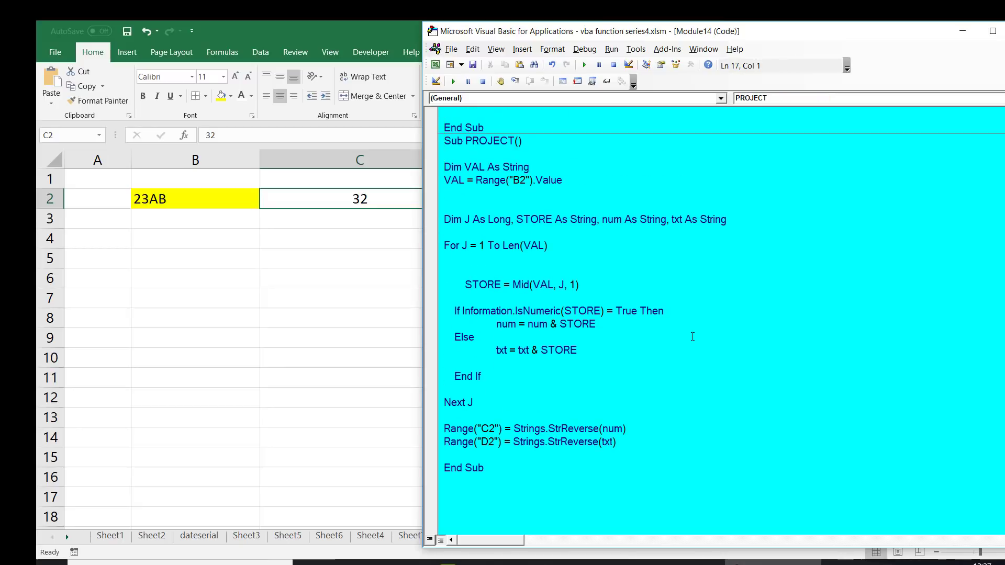